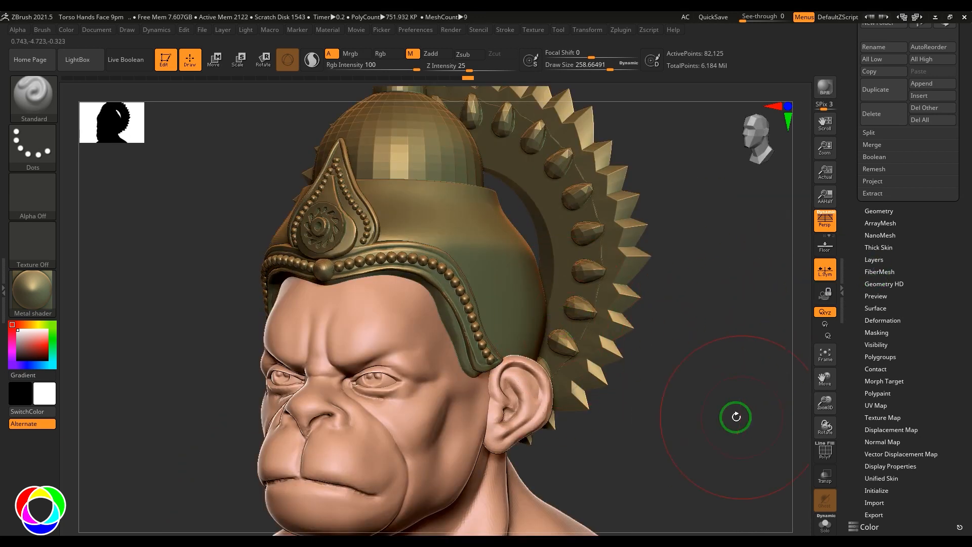
- Delete the Extract6 subtool, the beaded trim band along the helmet's lower front edge
{"action": "key", "text": "shift+f"}
{"action": "key", "text": "shift+f"}
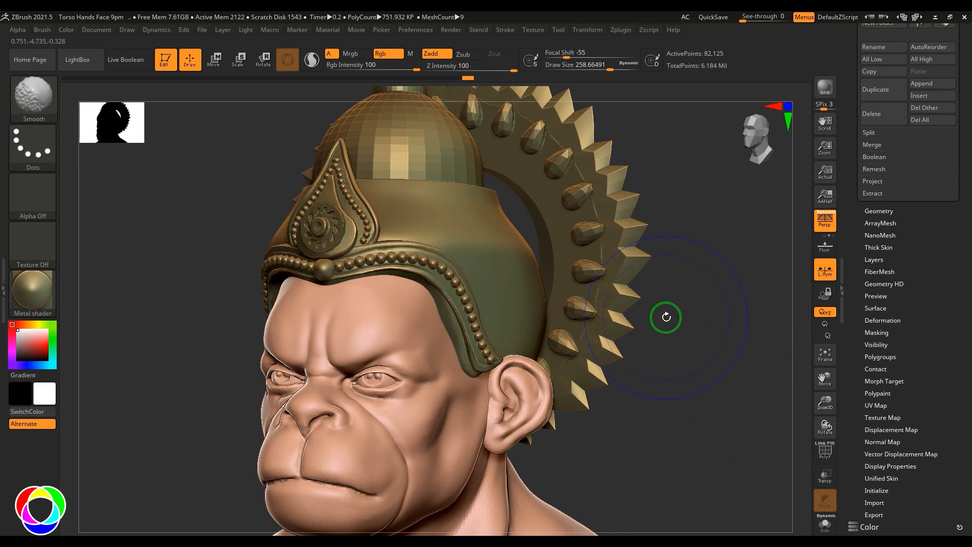
{"action": "left_click_drag", "start_coordinate": [913, 254], "coordinate": [927, 336]}
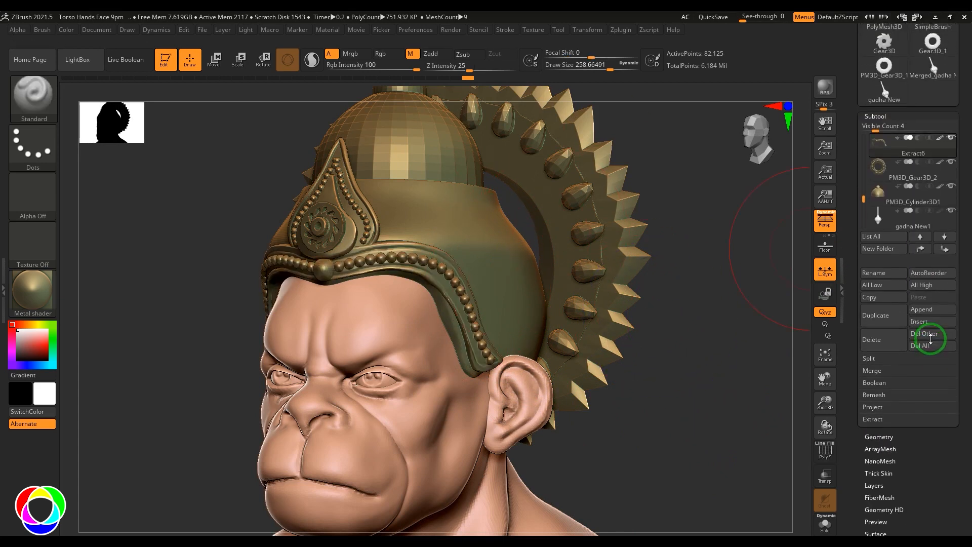
{"action": "key", "text": "shift+f"}
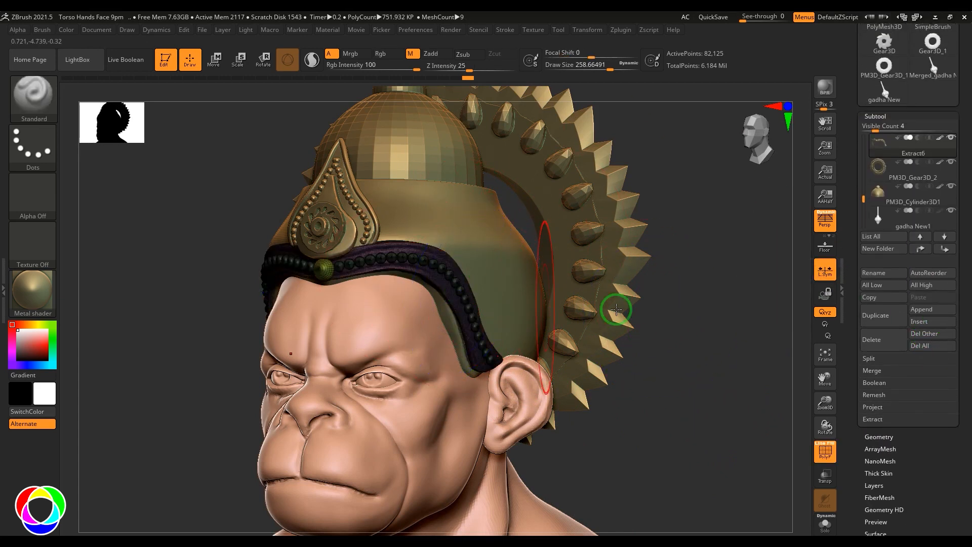
{"action": "left_click_drag", "start_coordinate": [863, 193], "coordinate": [863, 187]}
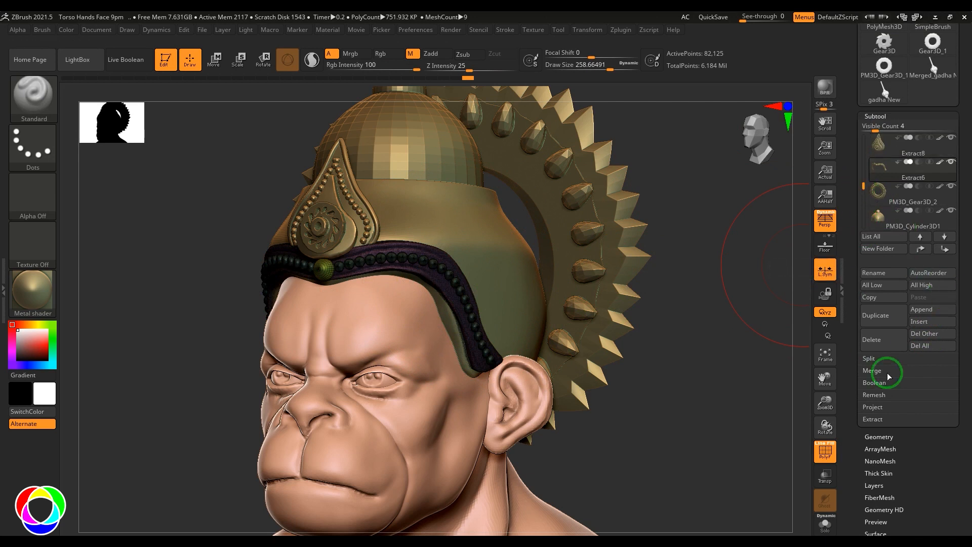
{"action": "left_click", "coordinate": [886, 349]}
{"action": "left_click", "coordinate": [792, 364]}
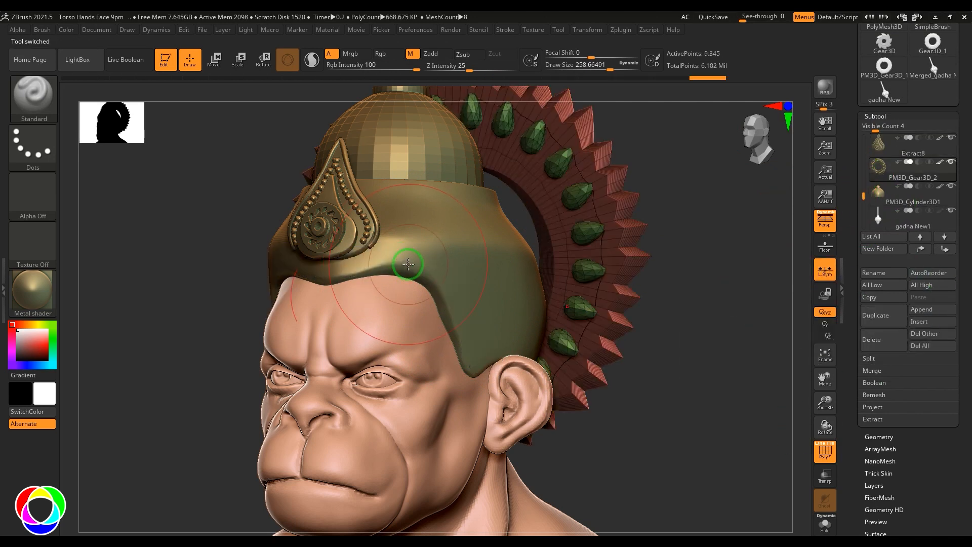
- Make the helmet cap PM3D_Sphere3D1_4 active and hide the Extract8, PM3D_Gear3D_2 and PM3D_Cylinder3D1 subtools, with the wireframe off
{"action": "left_click", "coordinate": [486, 279], "text": "alt"}
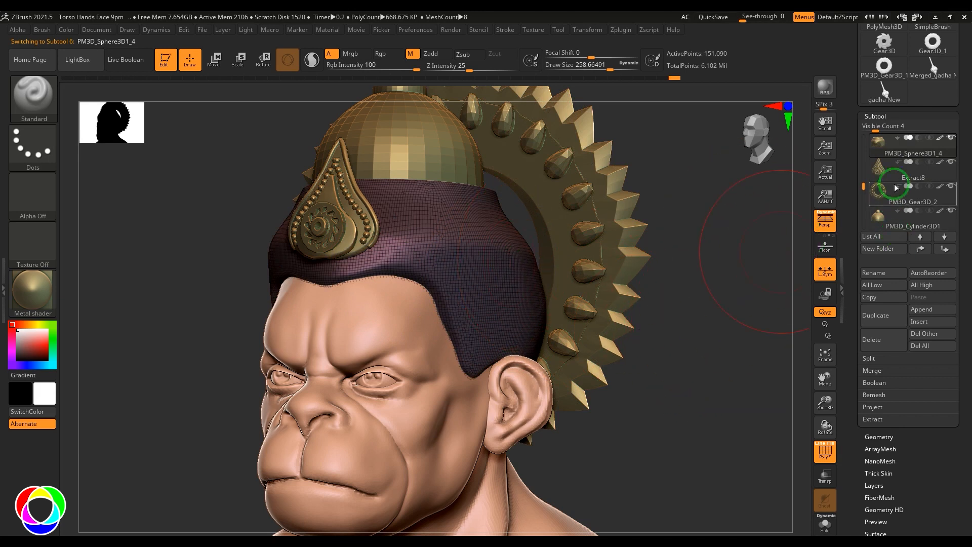
{"action": "left_click", "coordinate": [952, 163]}
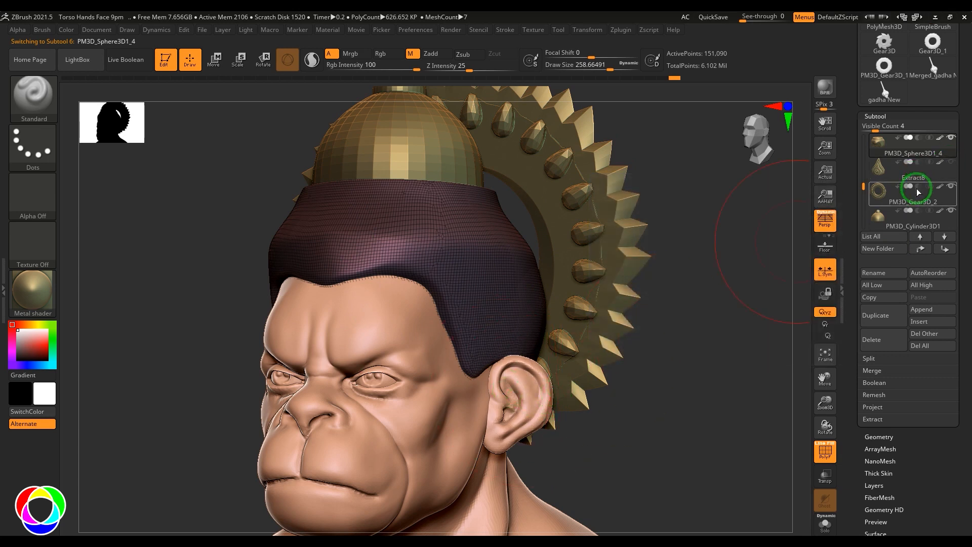
{"action": "mouse_move", "coordinate": [863, 189]}
{"action": "left_mouse_down"}
{"action": "mouse_move", "coordinate": [863, 174]}
{"action": "mouse_move", "coordinate": [860, 194]}
{"action": "left_mouse_up"}
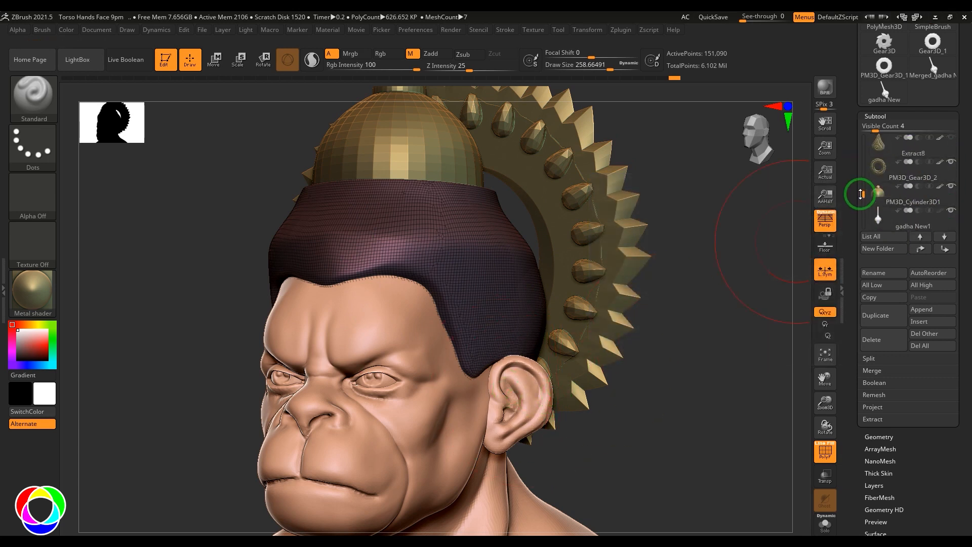
{"action": "left_click", "coordinate": [952, 186]}
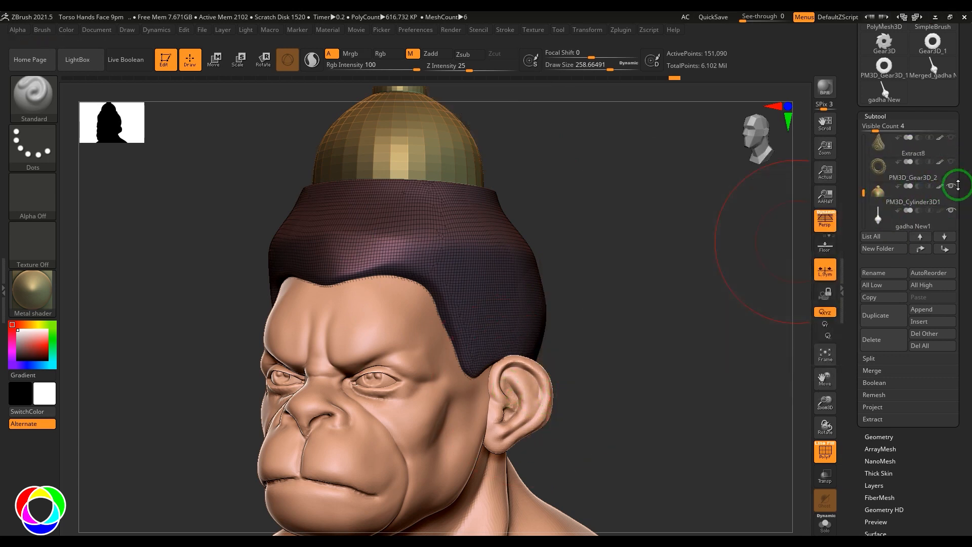
{"action": "left_click", "coordinate": [952, 186]}
{"action": "key", "text": "shift+f"}
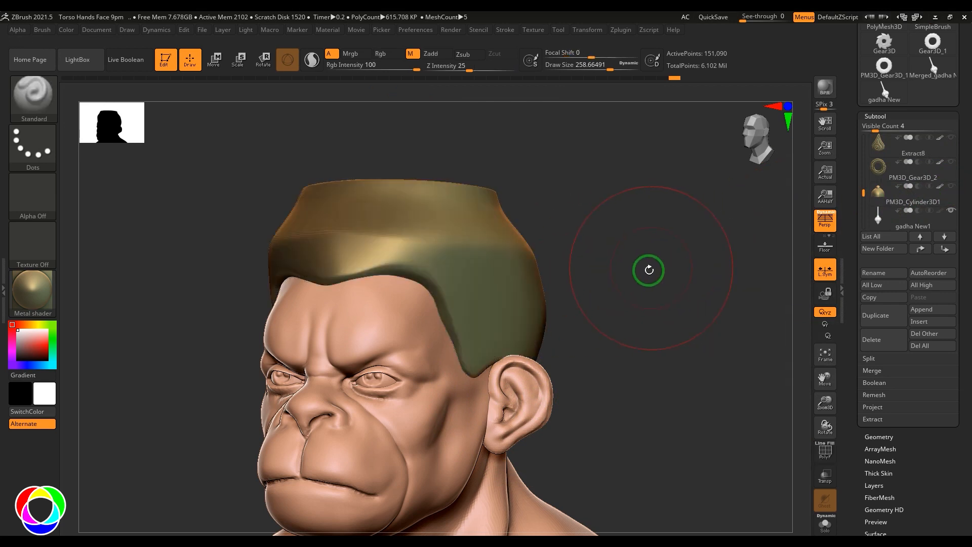
- Choose the Move brush and check the back of the helmet cap against the temporarily shown PM3D_Gear3D_2 ring
{"action": "left_click_drag", "start_coordinate": [649, 269], "coordinate": [670, 276]}
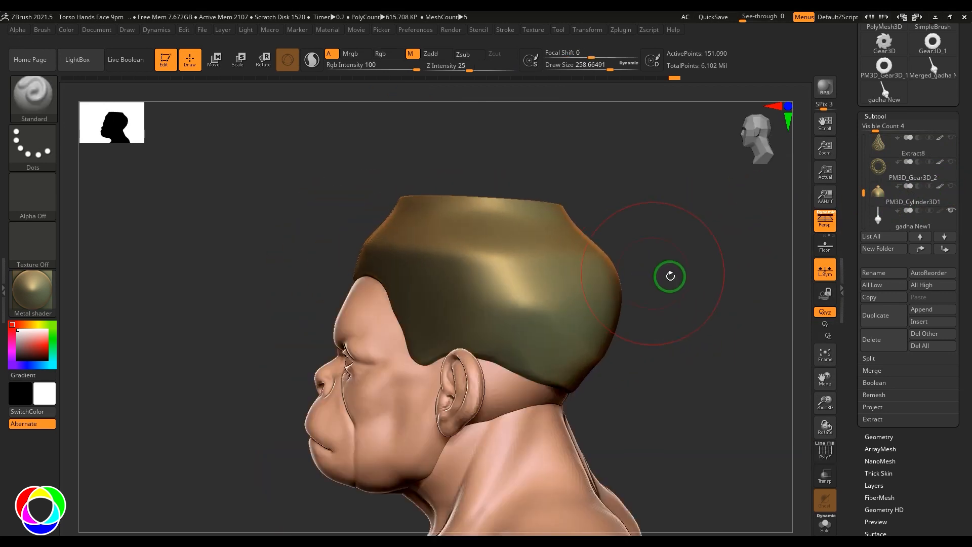
{"action": "key", "text": "b"}
{"action": "key", "text": "m"}
{"action": "key", "text": "v"}
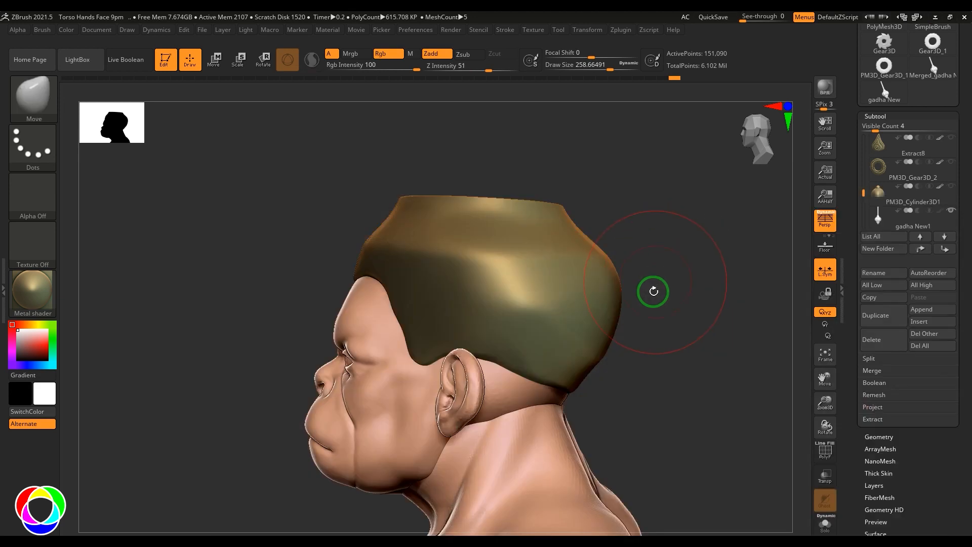
{"action": "left_click", "coordinate": [955, 164]}
{"action": "left_click_drag", "start_coordinate": [659, 299], "coordinate": [713, 291]}
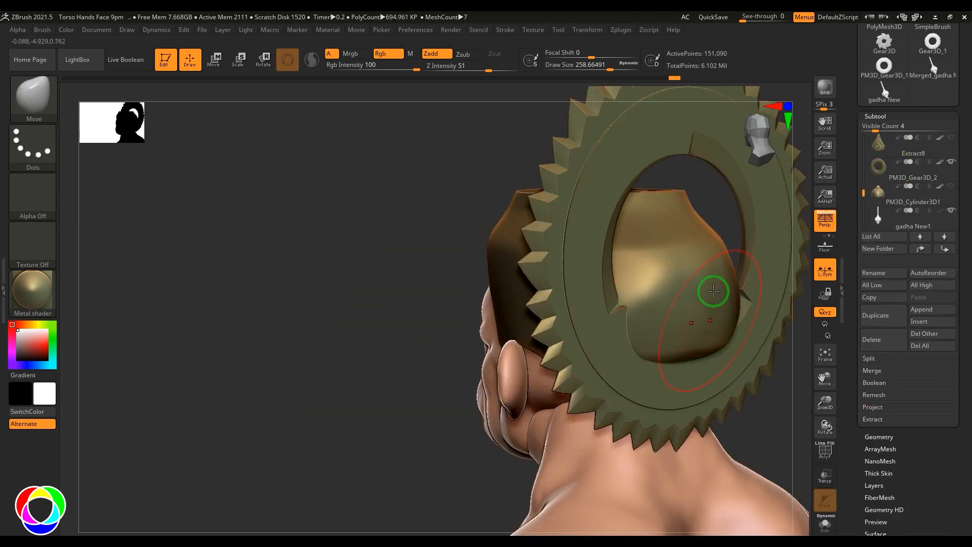
{"action": "left_click_drag", "start_coordinate": [330, 346], "coordinate": [721, 334]}
{"action": "left_click", "coordinate": [950, 164]}
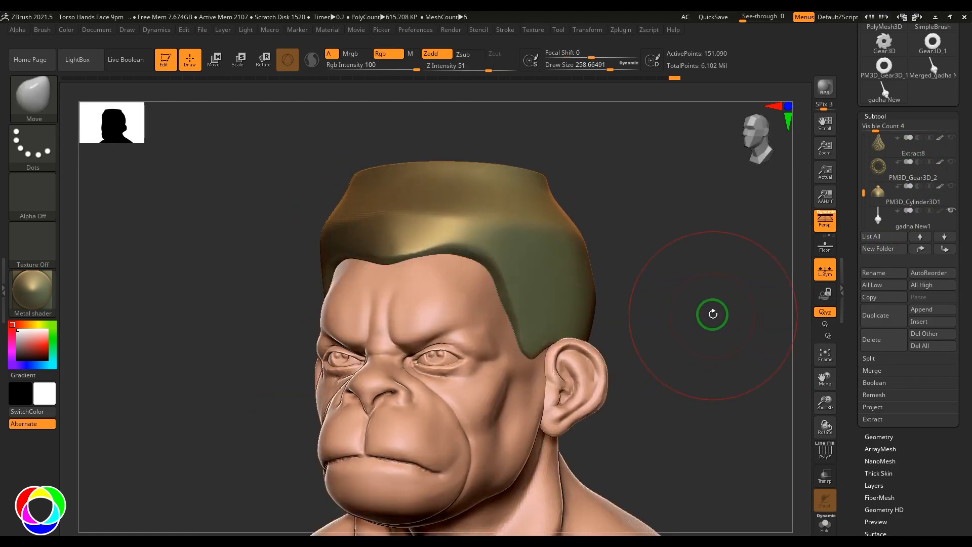
- Smooth the horizontal ridge around the side and front of the helmet cap with a draw size of about 198
{"action": "left_click_drag", "start_coordinate": [636, 248], "coordinate": [551, 268]}
{"action": "key", "text": "s"}
{"action": "left_click_drag", "start_coordinate": [545, 257], "coordinate": [546, 260], "text": "shift"}
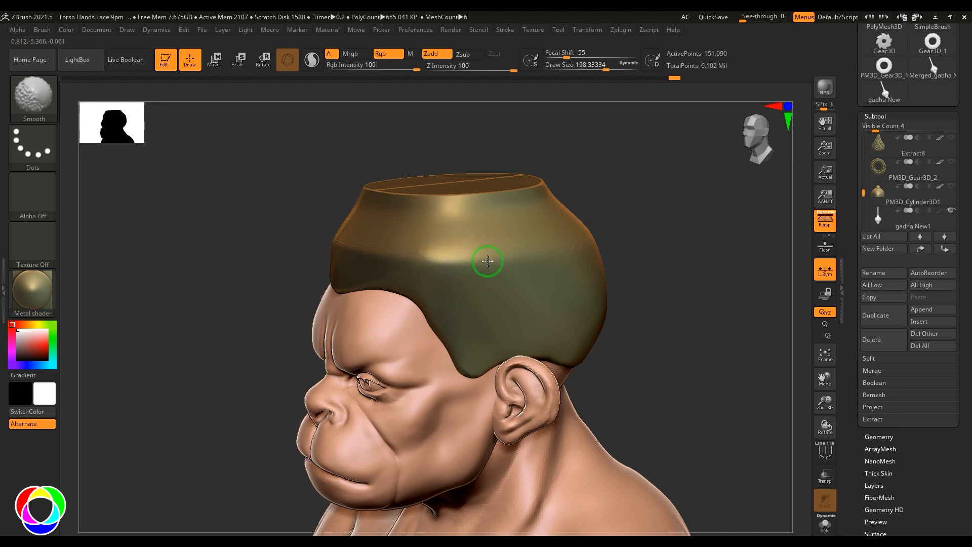
{"action": "left_click_drag", "start_coordinate": [419, 263], "coordinate": [432, 261], "text": "shift"}
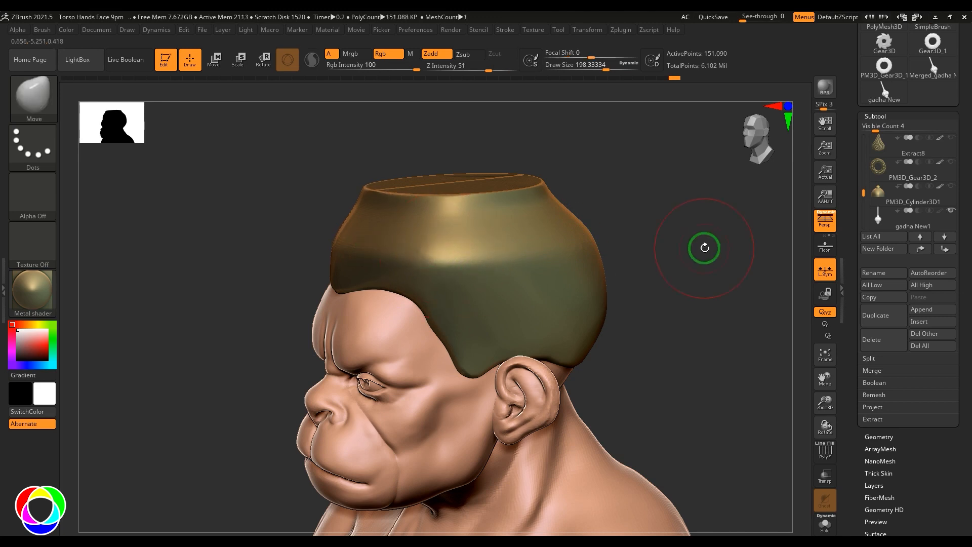
- Reduce the draw size to about 90 and refine and smooth the helmet cap's surface above the brow edge
{"action": "left_click_drag", "start_coordinate": [705, 247], "coordinate": [696, 304]}
{"action": "key", "text": "s"}
{"action": "left_click_drag", "start_coordinate": [464, 249], "coordinate": [453, 248]}
{"action": "left_click_drag", "start_coordinate": [391, 243], "coordinate": [385, 244], "text": "shift"}
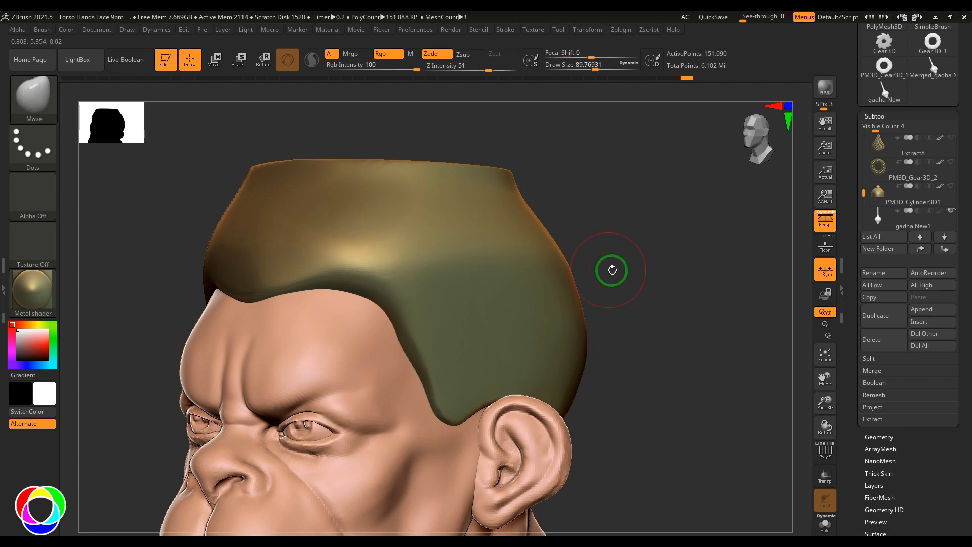
{"action": "mouse_move", "coordinate": [614, 269]}
{"action": "left_mouse_down"}
{"action": "mouse_move", "coordinate": [651, 275]}
{"action": "mouse_move", "coordinate": [681, 234]}
{"action": "left_mouse_up"}
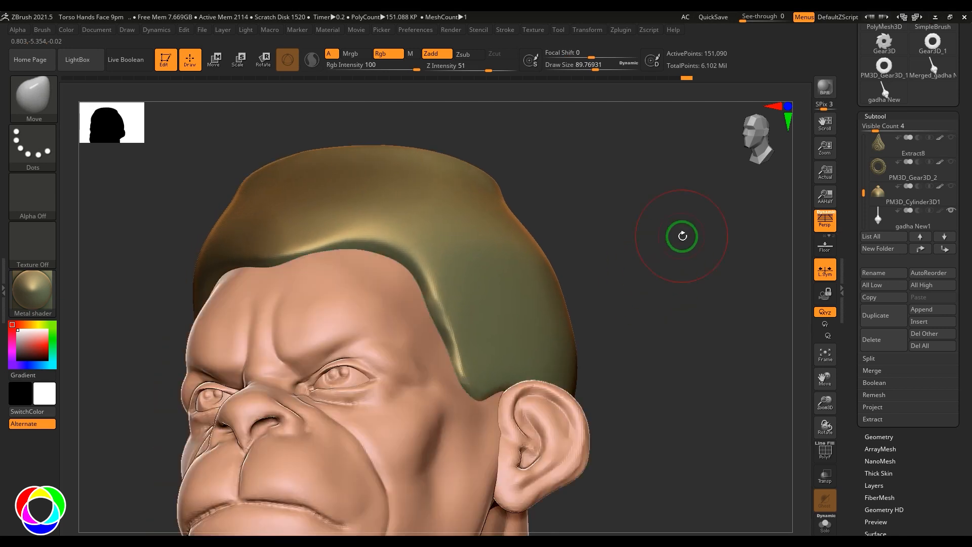
- Isolate the helmet cap and flatten its front rim with the hPolish brush at a draw size of about 50
{"action": "left_click", "coordinate": [826, 527]}
{"action": "key", "text": "b"}
{"action": "key", "text": "h"}
{"action": "key", "text": "p"}
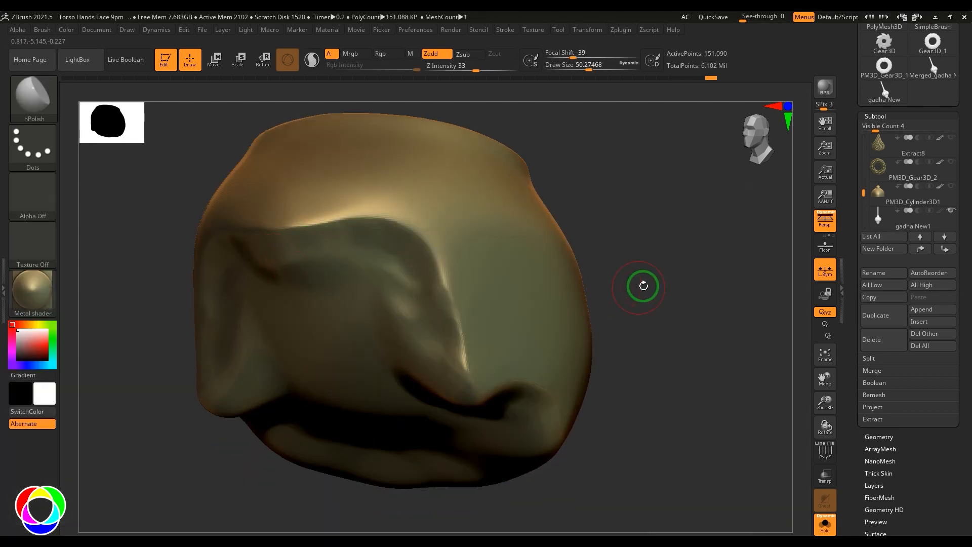
{"action": "left_click_drag", "start_coordinate": [644, 286], "coordinate": [415, 310]}
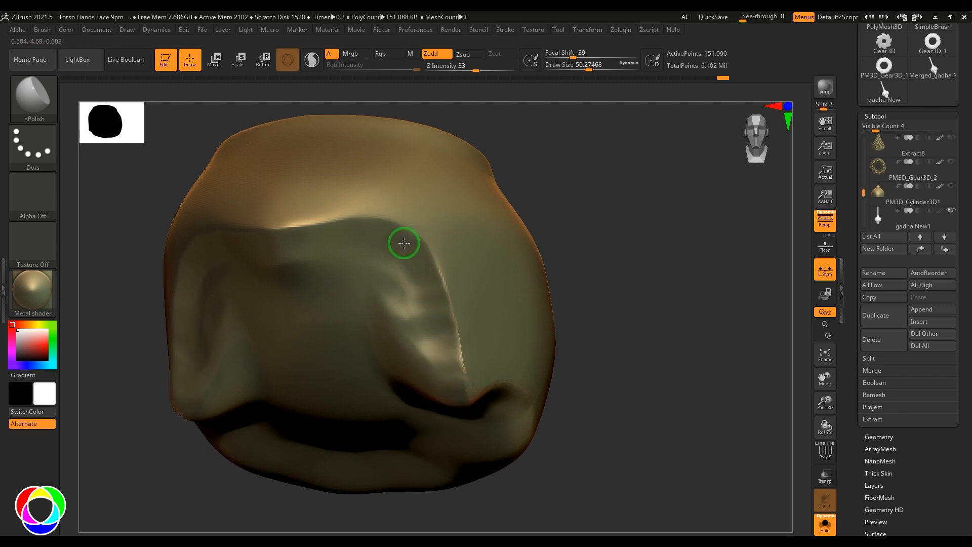
{"action": "mouse_move", "coordinate": [653, 359]}
{"action": "left_mouse_down"}
{"action": "mouse_move", "coordinate": [655, 293]}
{"action": "mouse_move", "coordinate": [434, 325]}
{"action": "mouse_move", "coordinate": [548, 356]}
{"action": "mouse_move", "coordinate": [634, 397]}
{"action": "mouse_move", "coordinate": [655, 341]}
{"action": "mouse_move", "coordinate": [721, 387]}
{"action": "left_mouse_up"}
{"action": "key", "text": "shift"}
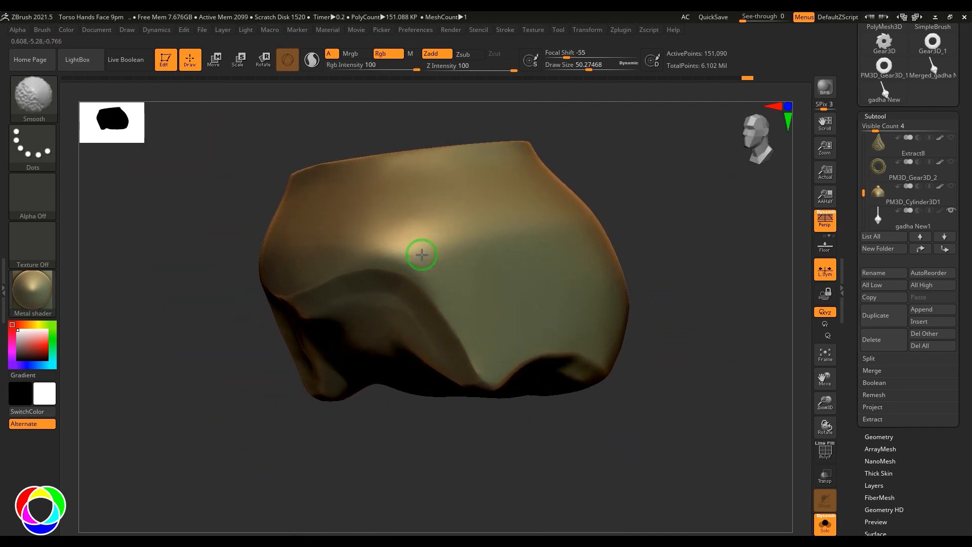
- Apply ClayPolish with Max 25 to the helmet cap, inspect it, and end the isolation so the head is displayed again
{"action": "left_click_drag", "start_coordinate": [933, 425], "coordinate": [931, 364]}
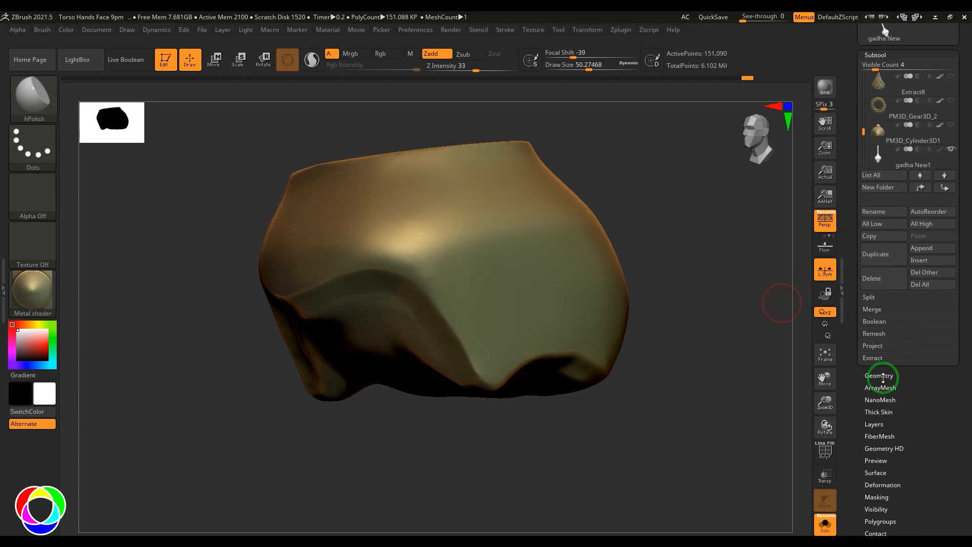
{"action": "left_click", "coordinate": [881, 376]}
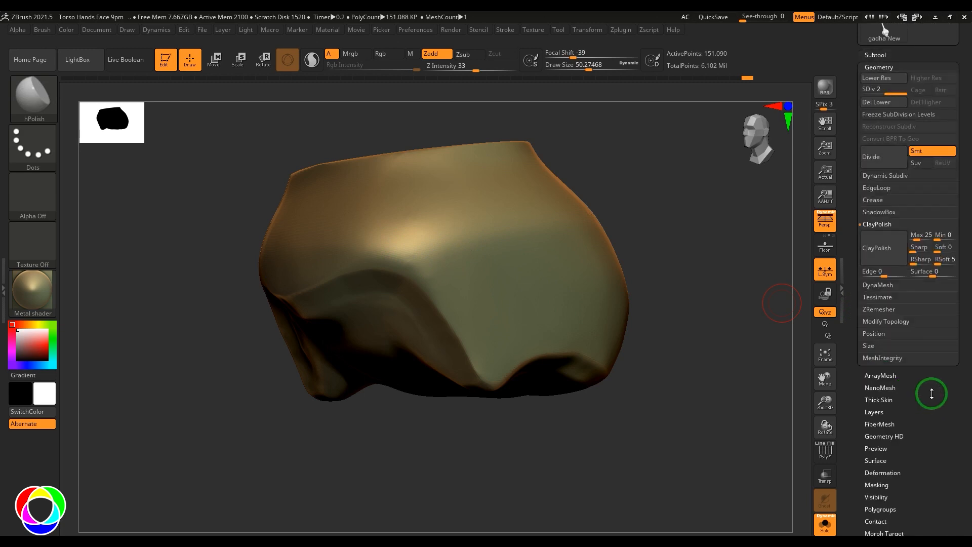
{"action": "left_click", "coordinate": [885, 253]}
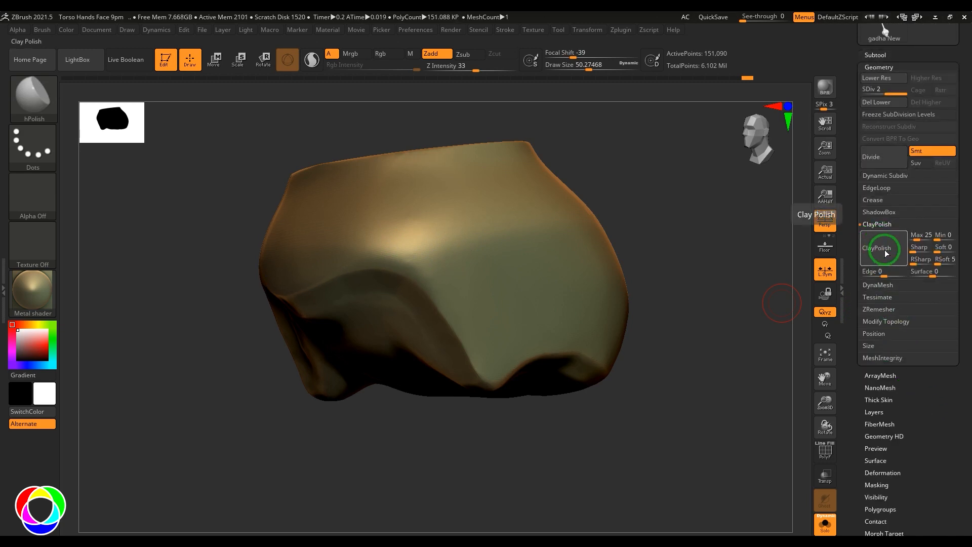
{"action": "left_click_drag", "start_coordinate": [575, 471], "coordinate": [629, 443]}
{"action": "left_click_drag", "start_coordinate": [574, 294], "coordinate": [461, 448], "text": "alt"}
{"action": "key", "text": "shift+f"}
{"action": "key", "text": "shift+f"}
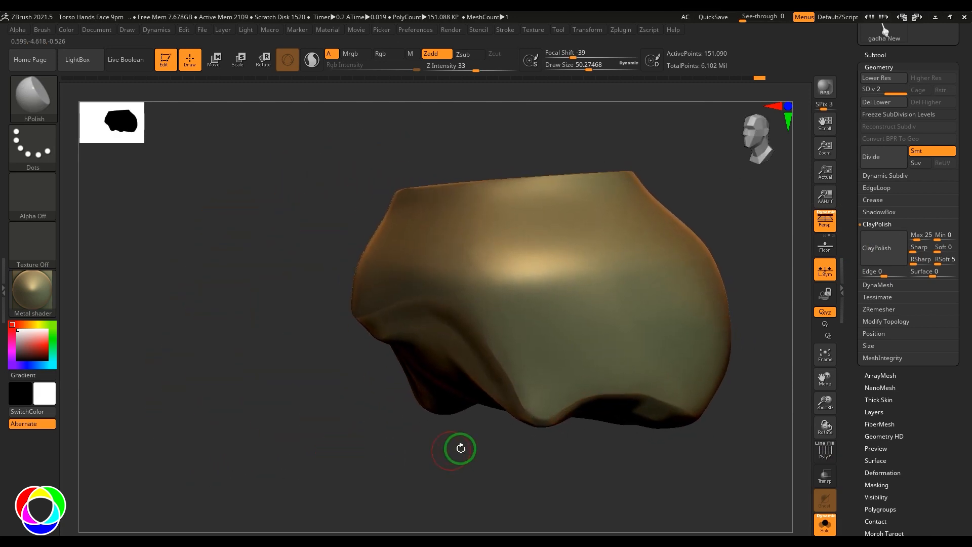
{"action": "left_click", "coordinate": [826, 524]}
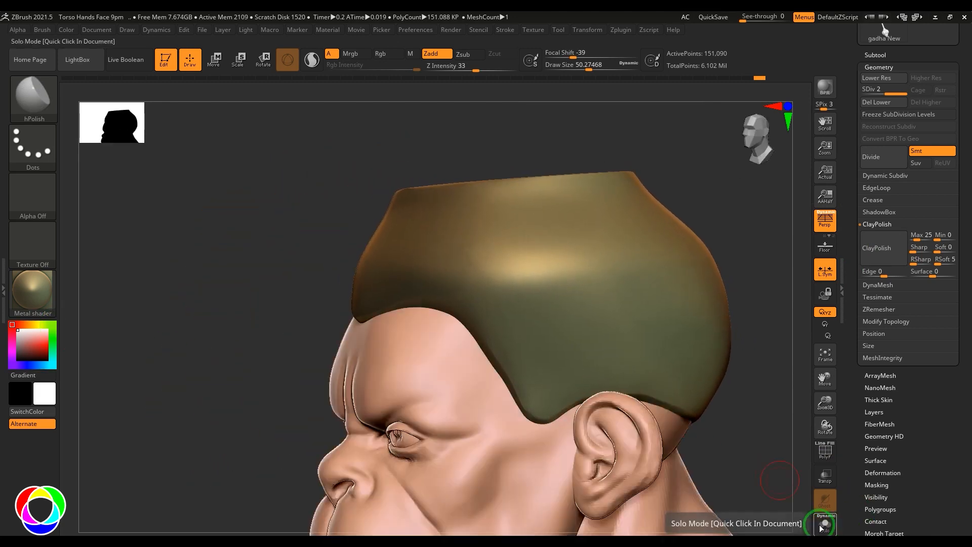
{"action": "left_click_drag", "start_coordinate": [194, 392], "coordinate": [99, 374]}
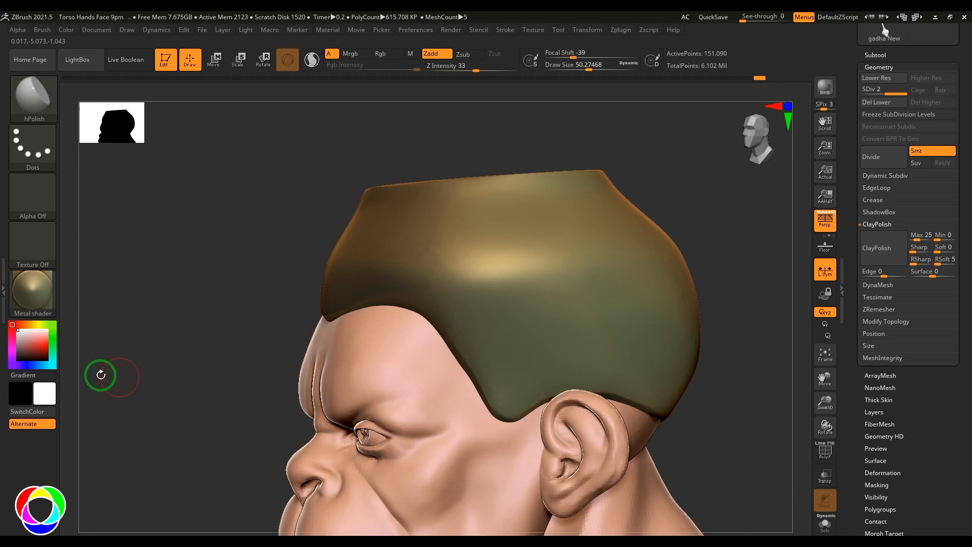
- Fill the helmet cap with BasicMaterial2, applying the material only
{"action": "left_click", "coordinate": [40, 291]}
{"action": "left_click", "coordinate": [192, 429]}
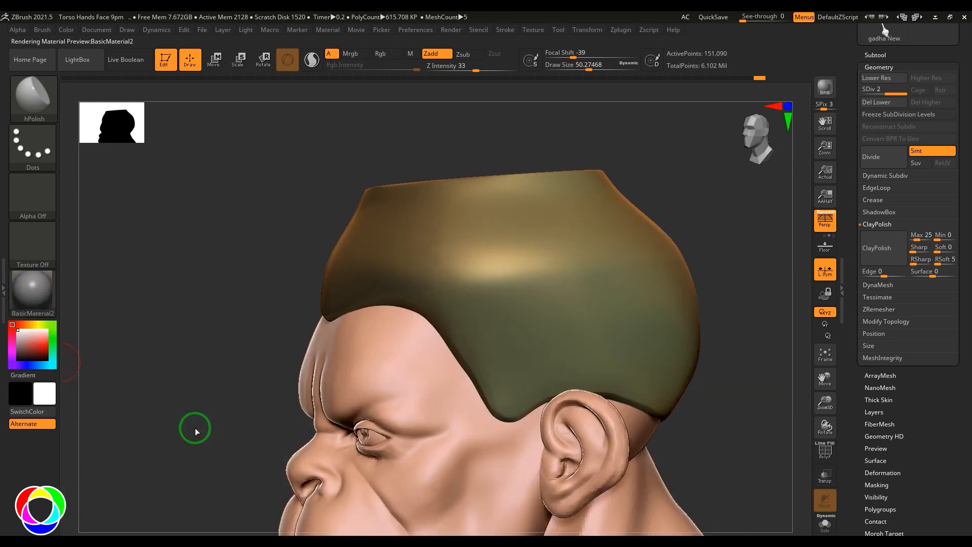
{"action": "left_click", "coordinate": [410, 54]}
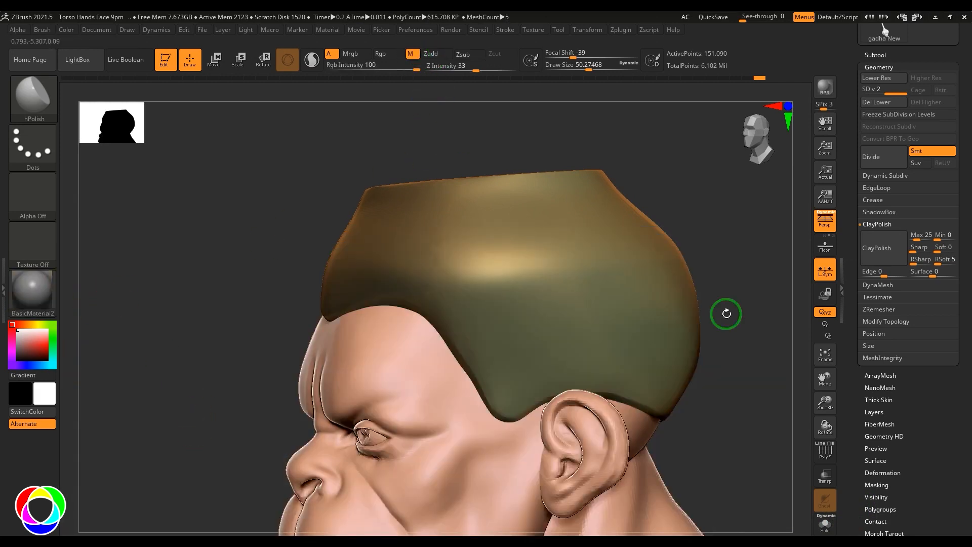
{"action": "scroll", "coordinate": [906, 325], "scroll_direction": "down", "scroll_amount": 5}
{"action": "scroll", "coordinate": [907, 326], "scroll_direction": "down", "scroll_amount": 1}
{"action": "left_click", "coordinate": [871, 398]}
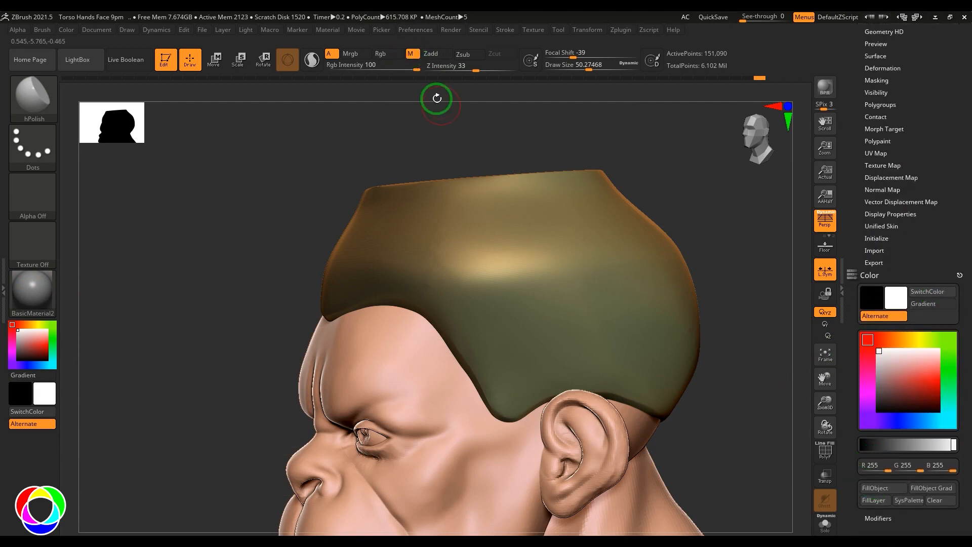
{"action": "left_click", "coordinate": [876, 488]}
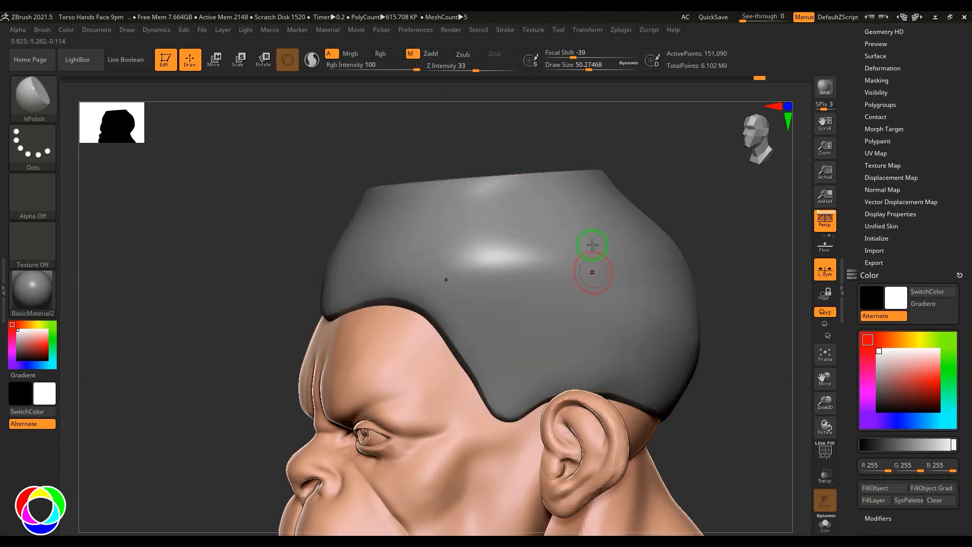
{"action": "left_click_drag", "start_coordinate": [636, 168], "coordinate": [618, 215]}
- Display the wireframe on the helmet cap and remove the Color palette from the tray
{"action": "left_click_drag", "start_coordinate": [904, 517], "coordinate": [905, 460]}
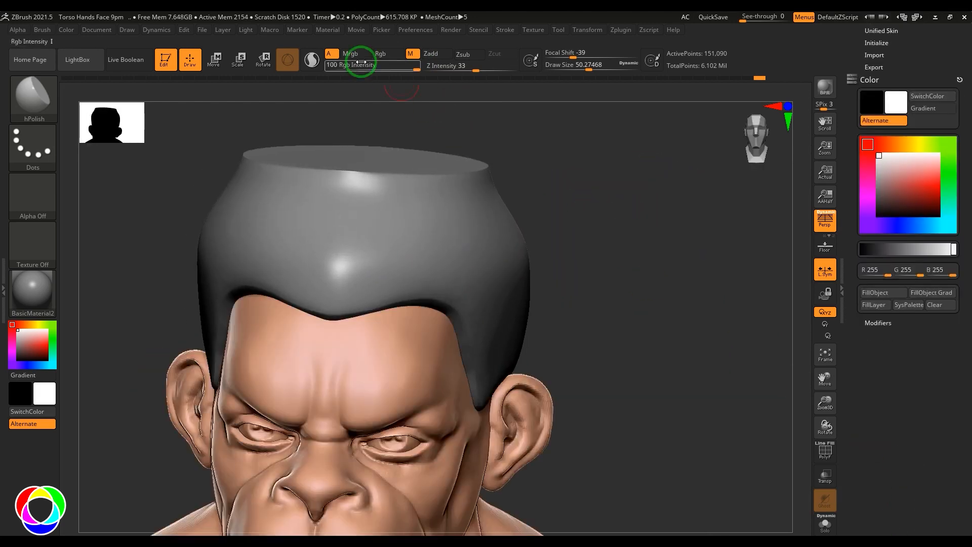
{"action": "left_click_drag", "start_coordinate": [602, 293], "coordinate": [596, 270]}
{"action": "key", "text": "shift+f"}
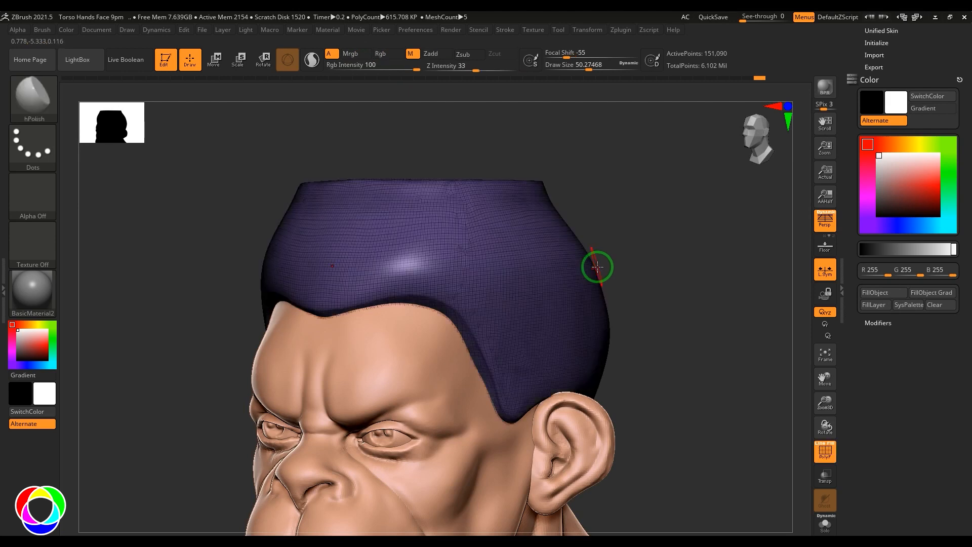
{"action": "left_click_drag", "start_coordinate": [674, 266], "coordinate": [694, 264]}
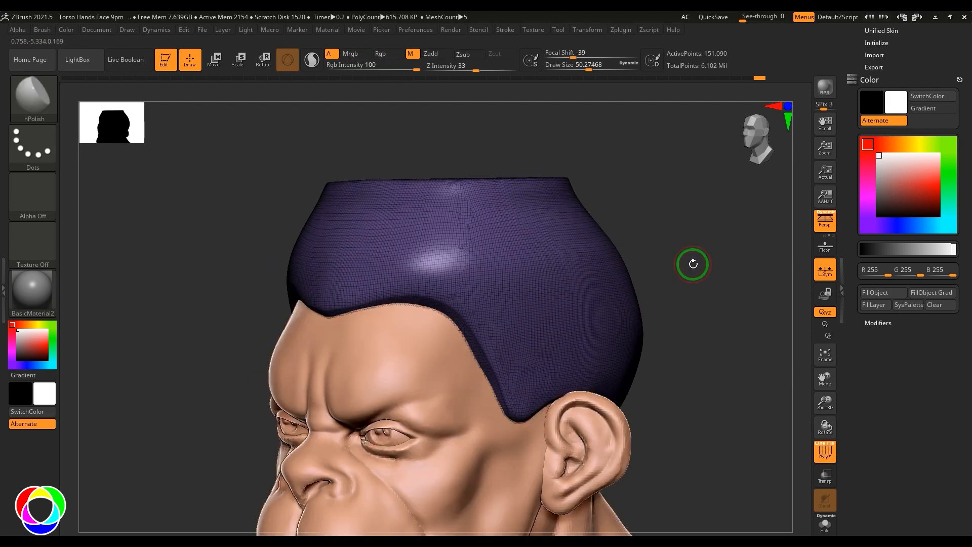
{"action": "left_click", "coordinate": [960, 80]}
{"action": "left_click_drag", "start_coordinate": [937, 290], "coordinate": [946, 321]}
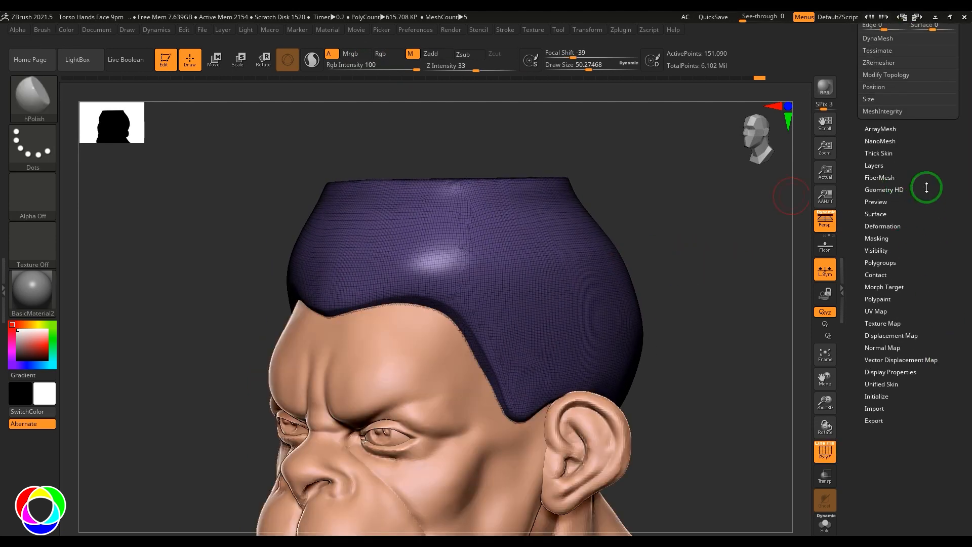
- ZRemesh the helmet cap with a Target Polygons Count of 5 and inspect the new topology
{"action": "left_click_drag", "start_coordinate": [928, 96], "coordinate": [895, 180]}
{"action": "left_click", "coordinate": [883, 147]}
{"action": "left_click_drag", "start_coordinate": [920, 306], "coordinate": [944, 340]}
{"action": "left_click", "coordinate": [881, 226]}
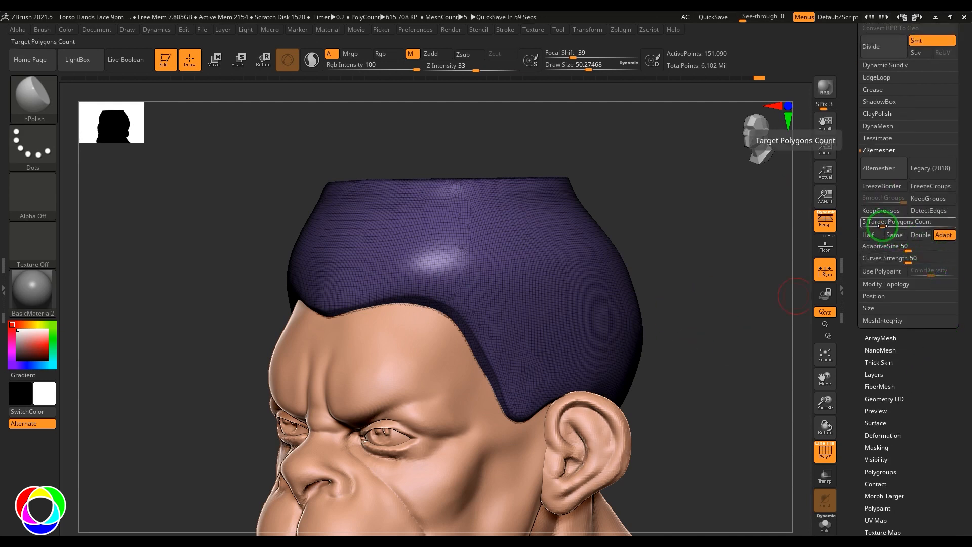
{"action": "left_click", "coordinate": [874, 168]}
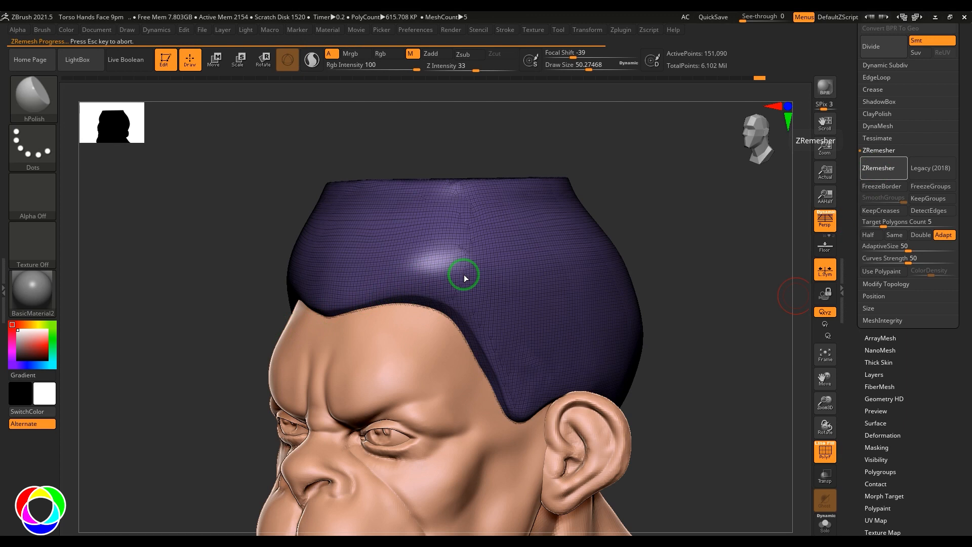
{"action": "left_click_drag", "start_coordinate": [655, 235], "coordinate": [677, 311]}
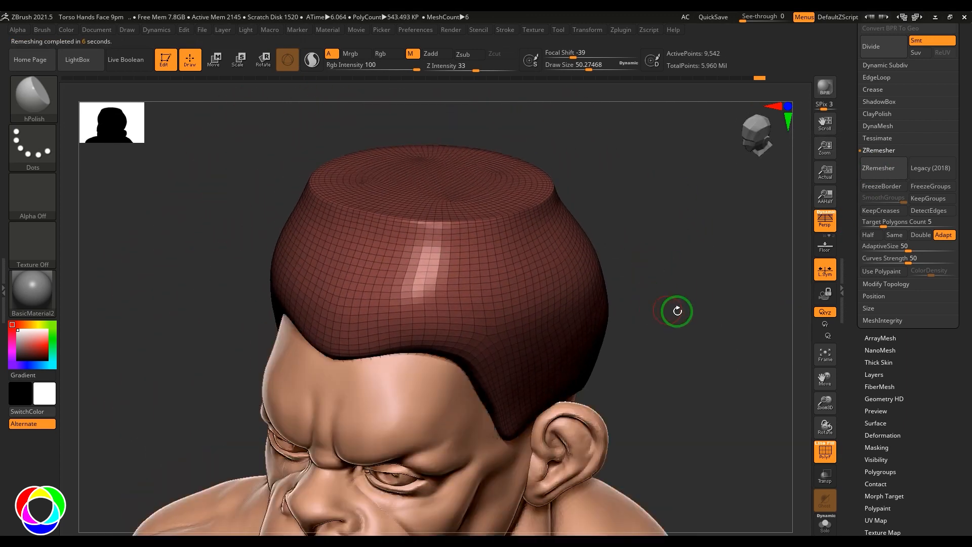
- Split the helmet cap into polygroups with Groups By Normals, lowering the maximum angle until the flat top separates from the sides
{"action": "left_click_drag", "start_coordinate": [952, 160], "coordinate": [960, 232]}
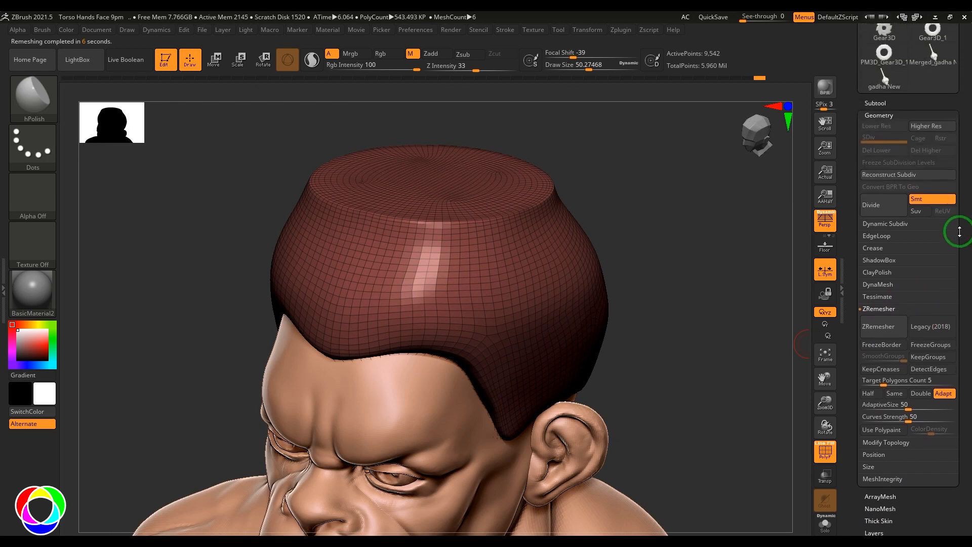
{"action": "left_click", "coordinate": [880, 119]}
{"action": "scroll", "coordinate": [924, 248], "scroll_direction": "down", "scroll_amount": 2}
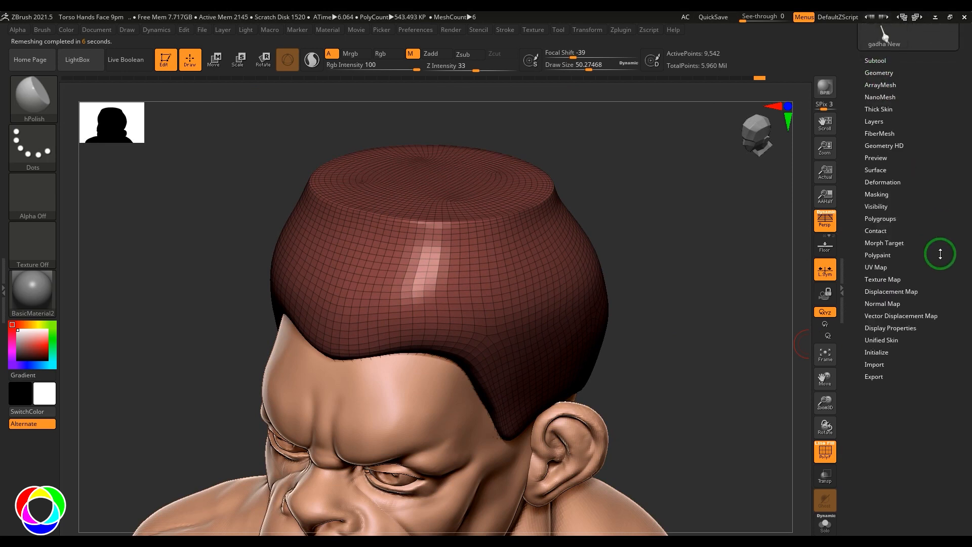
{"action": "left_click", "coordinate": [881, 219]}
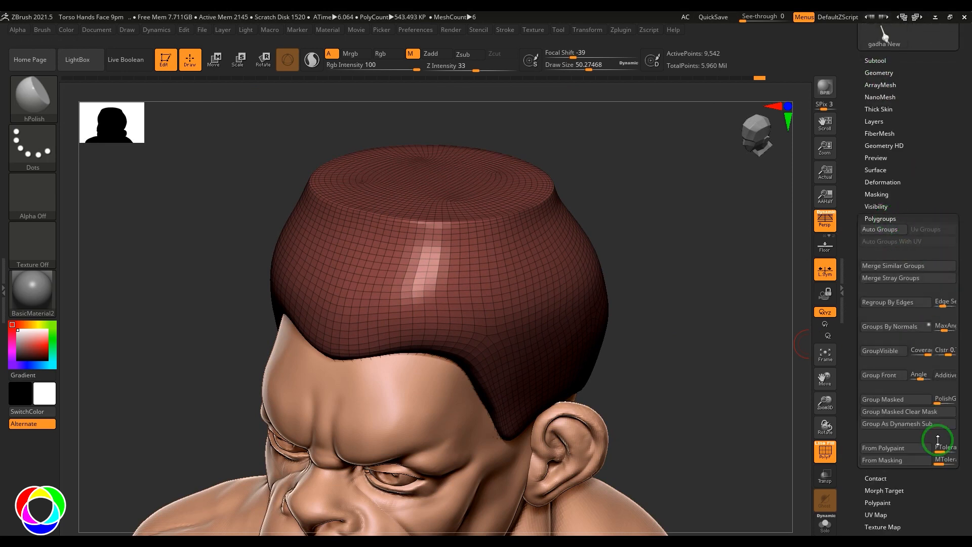
{"action": "left_click", "coordinate": [895, 332]}
{"action": "left_click", "coordinate": [938, 327]}
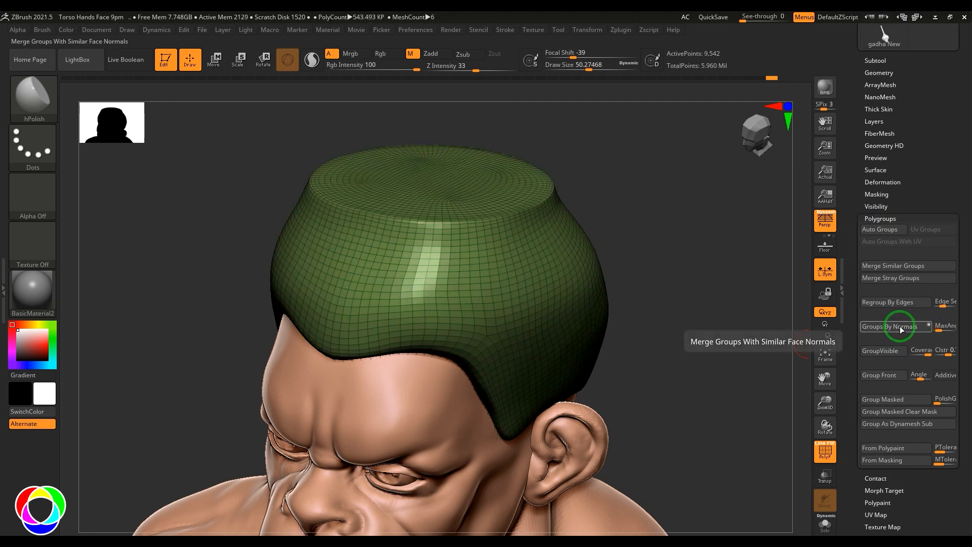
{"action": "left_click", "coordinate": [932, 329]}
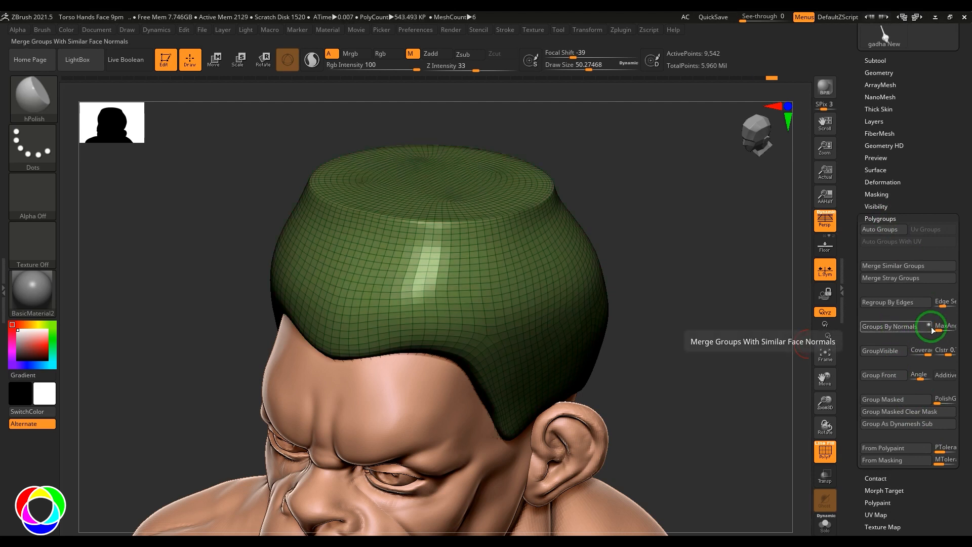
{"action": "left_click", "coordinate": [906, 333]}
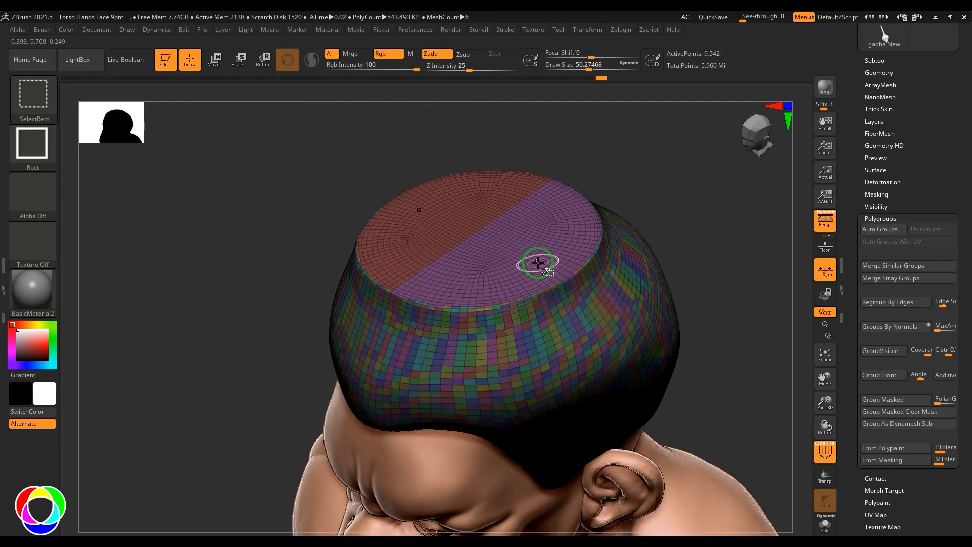
- Hide the two flat-top polygroups and regroup the cap so that its sides form one polygroup and the flat top another
{"action": "left_click", "coordinate": [552, 238], "text": "ctrl+shift"}
{"action": "left_click", "coordinate": [656, 238], "text": "ctrl+shift"}
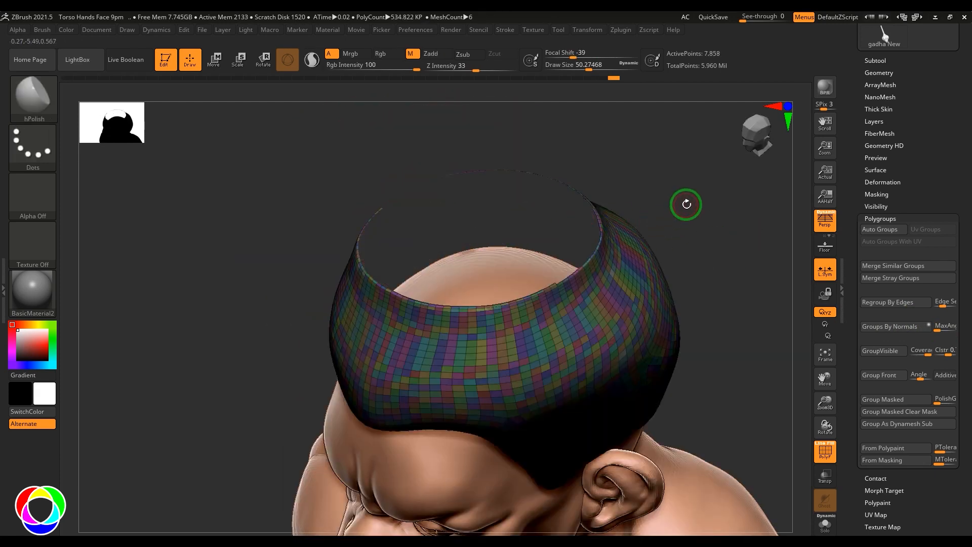
{"action": "mouse_move", "coordinate": [692, 204]}
{"action": "left_mouse_down", "text": "ctrl+shift"}
{"action": "mouse_move", "coordinate": [746, 269]}
{"action": "mouse_move", "coordinate": [754, 303]}
{"action": "left_mouse_up", "text": "ctrl+shift"}
{"action": "key", "text": "ctrl+w"}
{"action": "left_click", "coordinate": [726, 231], "text": "ctrl+shift"}
{"action": "left_click_drag", "start_coordinate": [146, 262], "coordinate": [169, 254]}
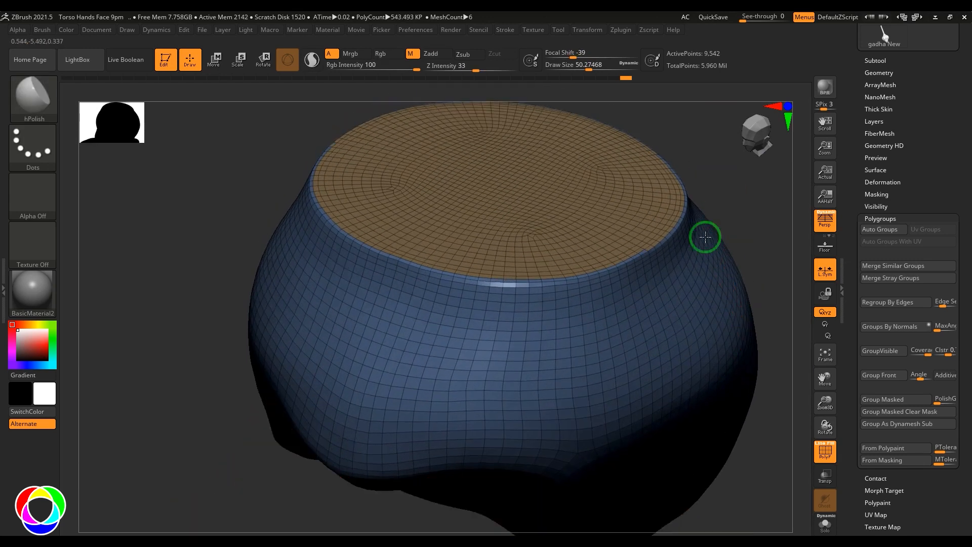
- Assign the face loops around the flat top's rim to a separate polygroup using the ZModeler PolyGroup action with the Polyloop target
{"action": "mouse_move", "coordinate": [705, 237]}
{"action": "left_mouse_down"}
{"action": "mouse_move", "coordinate": [677, 275]}
{"action": "mouse_move", "coordinate": [714, 238]}
{"action": "mouse_move", "coordinate": [723, 254]}
{"action": "mouse_move", "coordinate": [797, 291]}
{"action": "mouse_move", "coordinate": [767, 366]}
{"action": "left_mouse_up"}
{"action": "left_click_drag", "start_coordinate": [649, 168], "coordinate": [634, 91]}
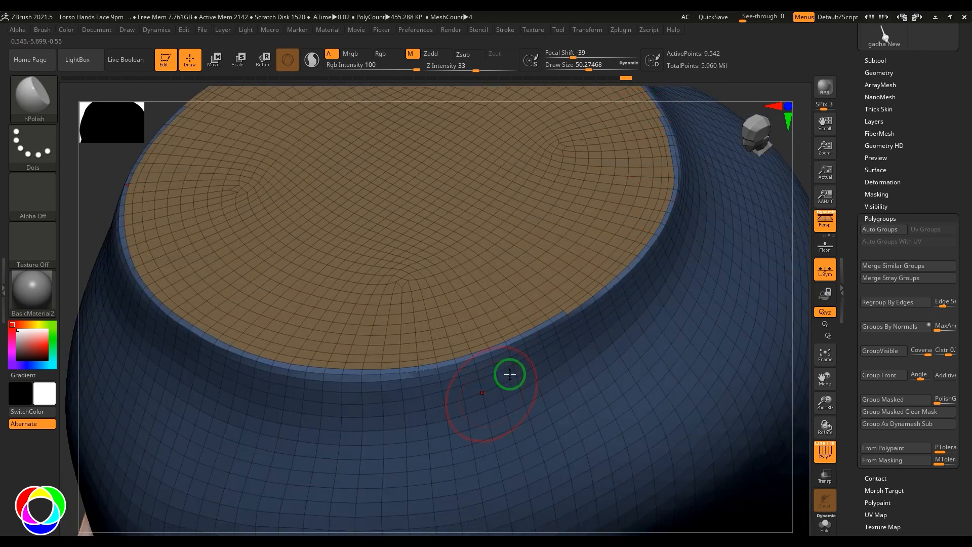
{"action": "key", "text": "b"}
{"action": "key", "text": "z"}
{"action": "key", "text": "m"}
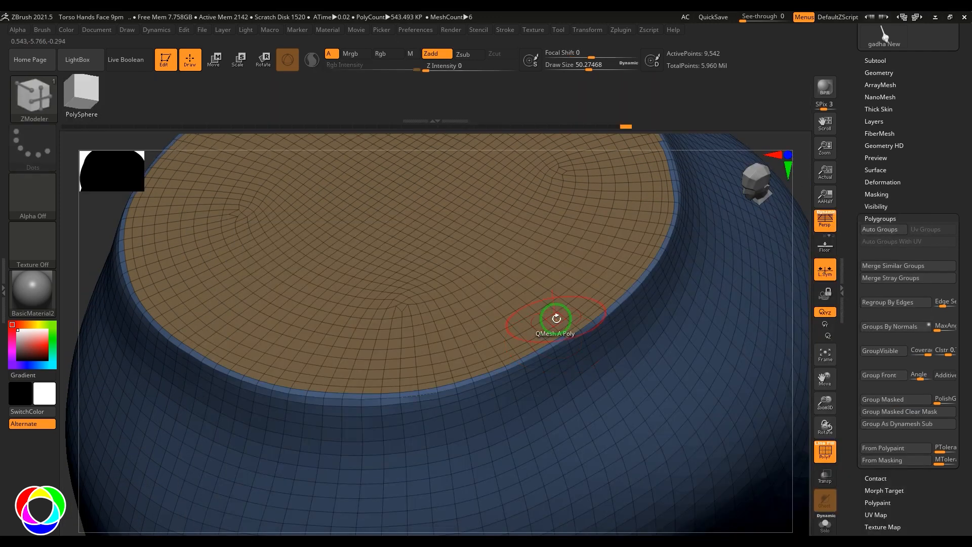
{"action": "key", "text": "space"}
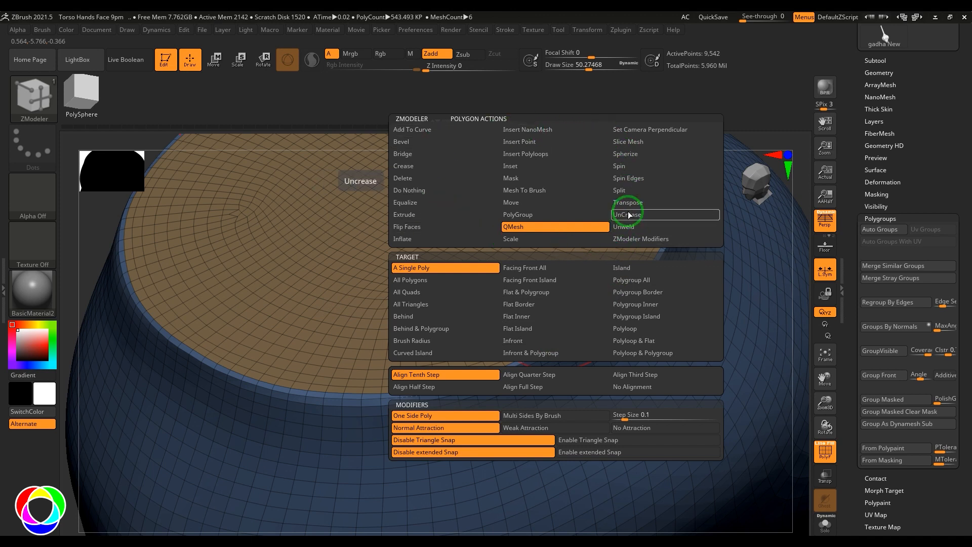
{"action": "left_click", "coordinate": [536, 217]}
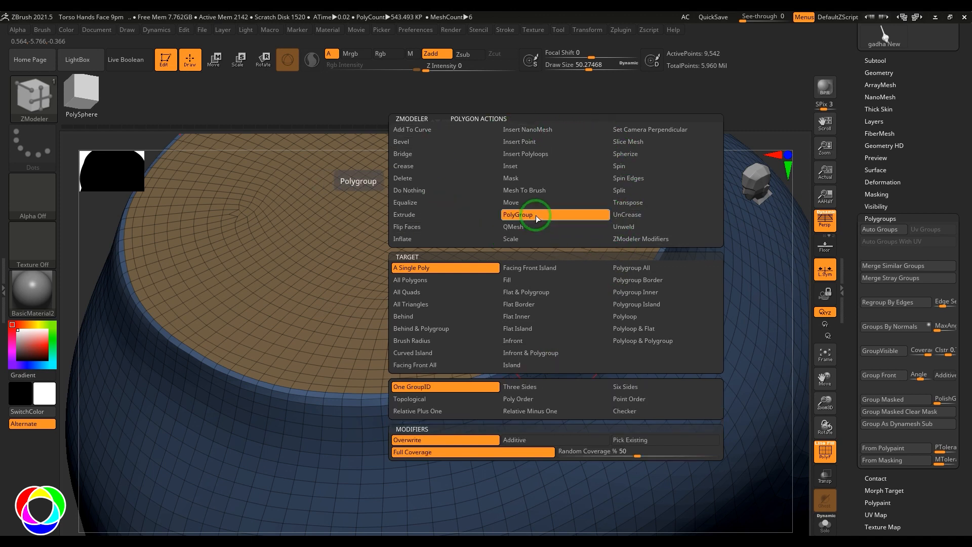
{"action": "left_click", "coordinate": [626, 319]}
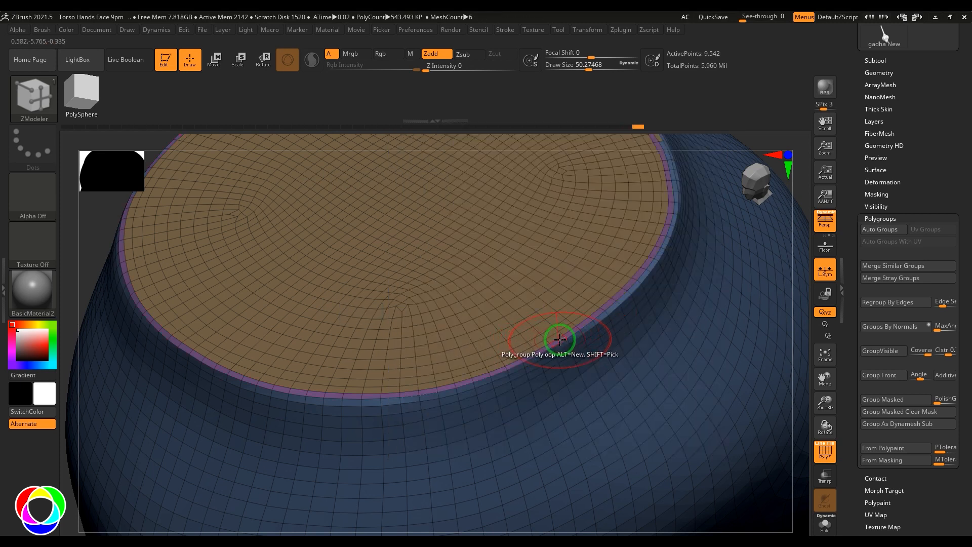
{"action": "left_click", "coordinate": [560, 339]}
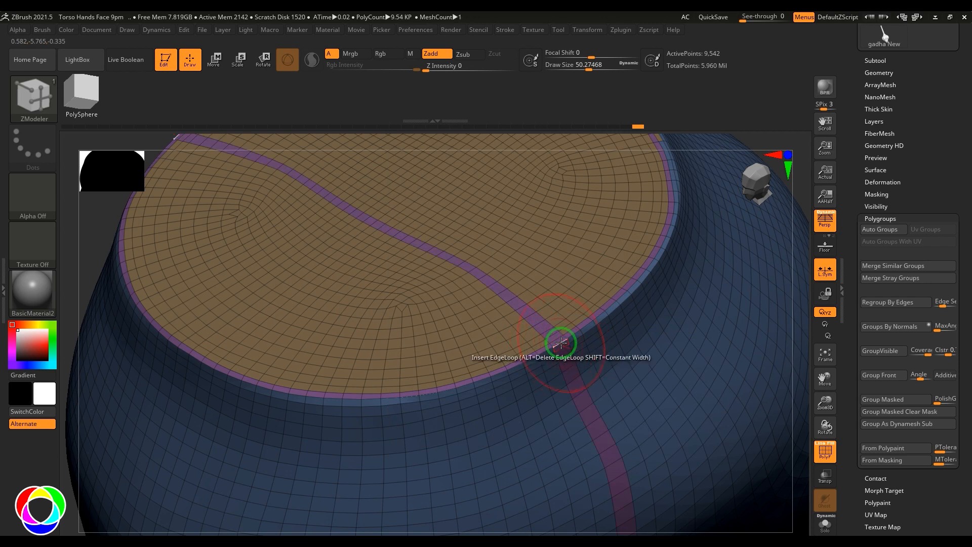
{"action": "mouse_move", "coordinate": [689, 238]}
{"action": "right_mouse_down"}
{"action": "mouse_move", "coordinate": [701, 165]}
{"action": "mouse_move", "coordinate": [654, 374]}
{"action": "right_mouse_up"}
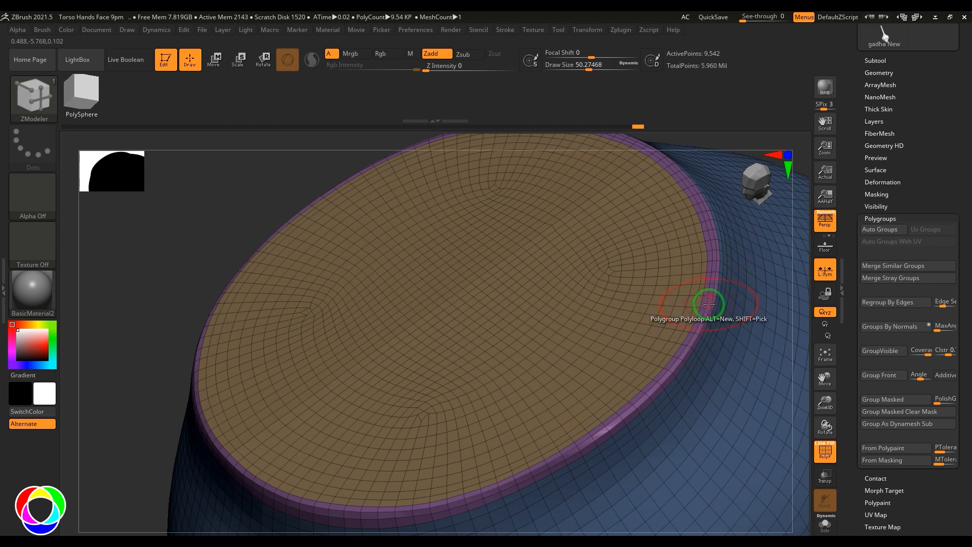
- Show only the flat top and its rim loops and merge them into a single polygroup
{"action": "key", "text": "b"}
{"action": "left_click", "coordinate": [634, 288], "text": "ctrl+shift"}
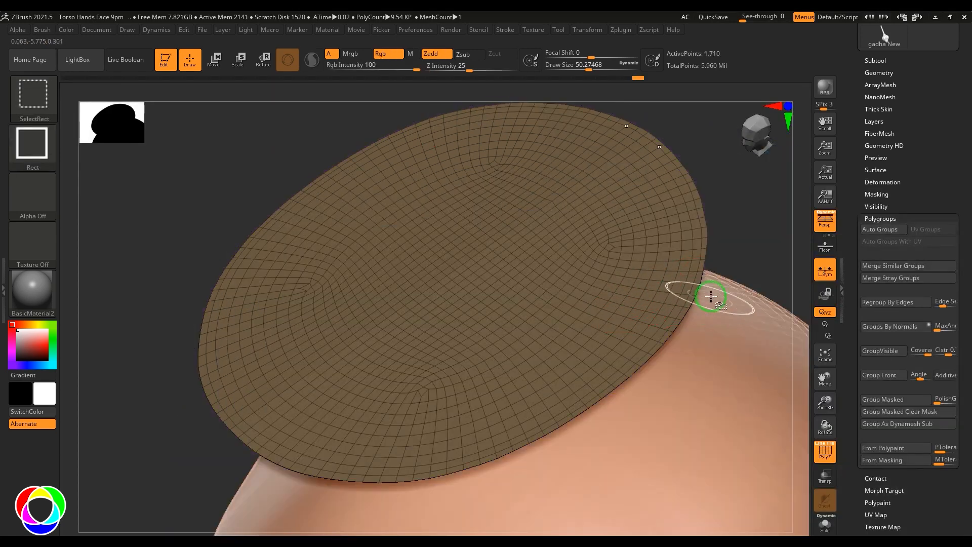
{"action": "left_click", "coordinate": [614, 202], "text": "ctrl+shift"}
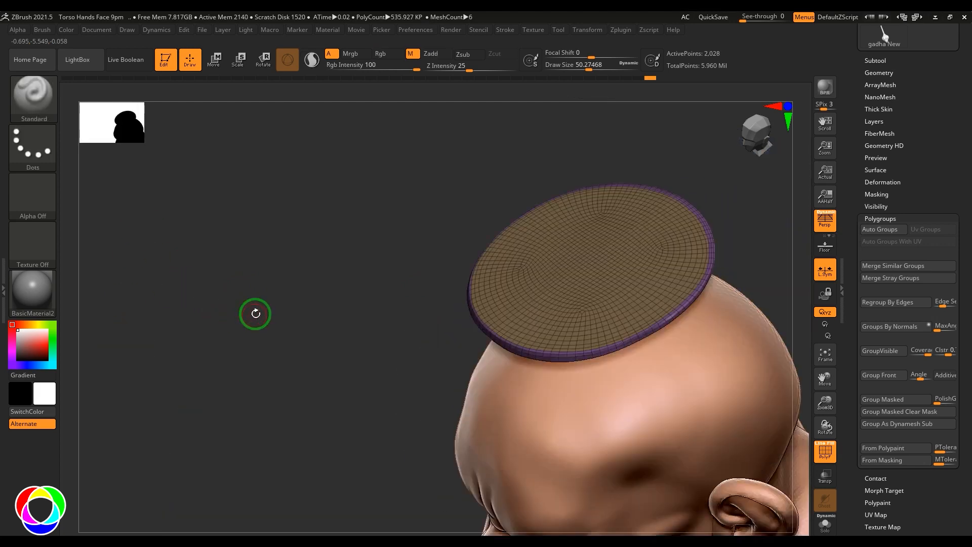
{"action": "left_click", "coordinate": [328, 368], "text": "ctrl+shift"}
{"action": "left_click_drag", "start_coordinate": [355, 302], "coordinate": [297, 319]}
{"action": "left_click", "coordinate": [558, 249], "text": "ctrl+shift"}
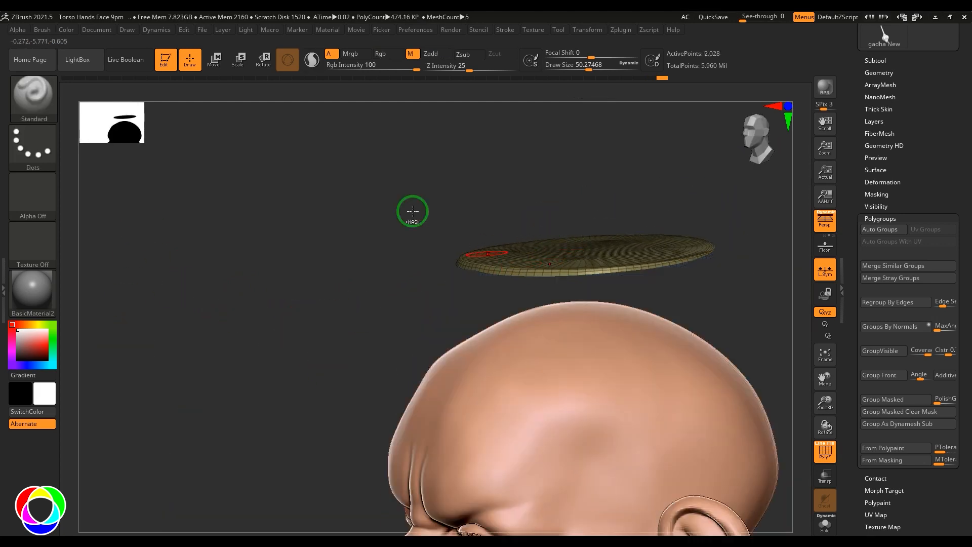
- Mask the isolated flat top, restore the whole cap's visibility, and invert the mask so that only the sides are protected
{"action": "left_click_drag", "start_coordinate": [378, 177], "coordinate": [765, 296], "text": "ctrl+shift"}
{"action": "left_click_drag", "start_coordinate": [714, 209], "coordinate": [654, 234], "text": "alt"}
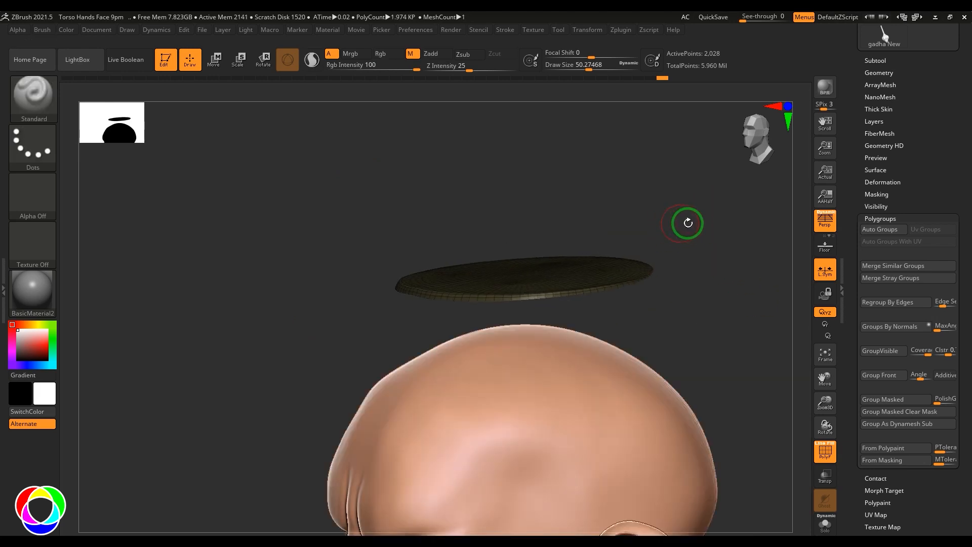
{"action": "left_click", "coordinate": [713, 220], "text": "ctrl"}
{"action": "mouse_move", "coordinate": [729, 229]}
{"action": "left_mouse_down"}
{"action": "mouse_move", "coordinate": [709, 241]}
{"action": "mouse_move", "coordinate": [724, 243]}
{"action": "mouse_move", "coordinate": [719, 230]}
{"action": "mouse_move", "coordinate": [718, 243]}
{"action": "left_mouse_up"}
{"action": "left_click", "coordinate": [722, 239], "text": "ctrl+shift"}
- Centre the transform gizmo on the unmasked top of the cap, tilt it by about 1.5 degrees, and move it down slightly
{"action": "key", "text": "w"}
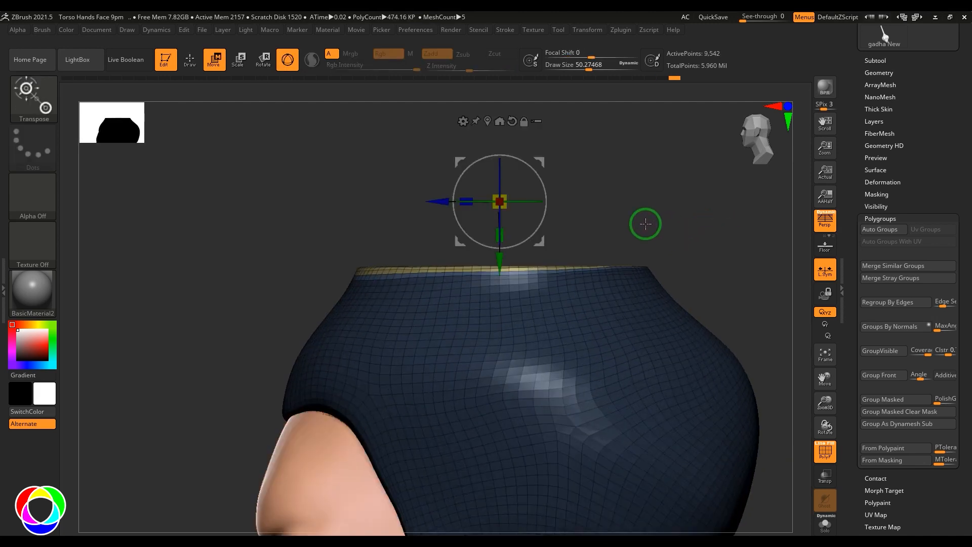
{"action": "left_click", "coordinate": [490, 122]}
{"action": "left_click_drag", "start_coordinate": [672, 198], "coordinate": [686, 269], "text": "alt"}
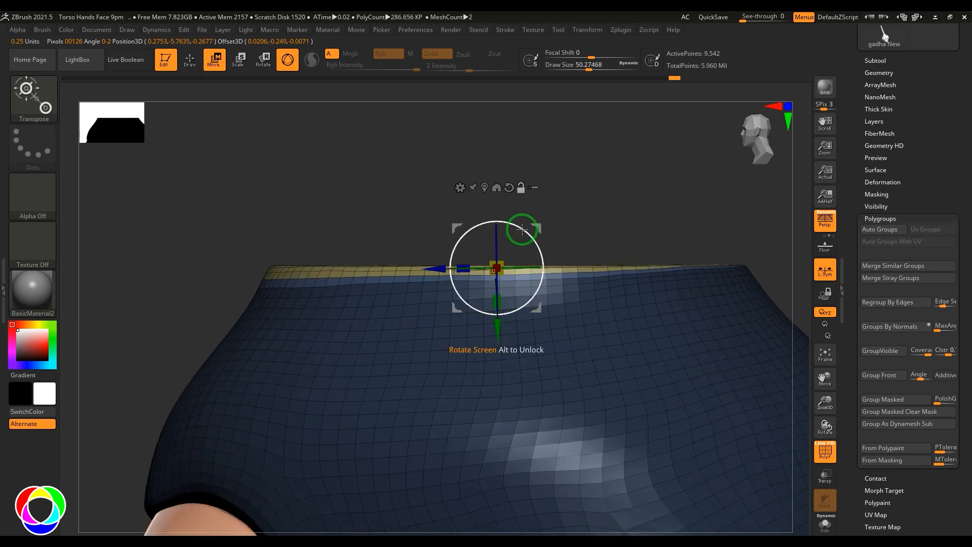
{"action": "left_click_drag", "start_coordinate": [497, 299], "coordinate": [499, 202]}
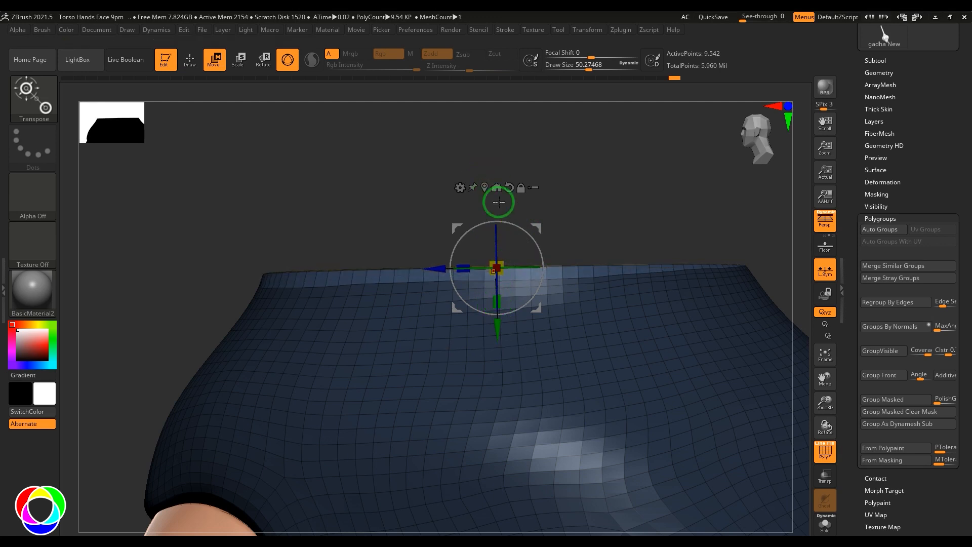
{"action": "left_click_drag", "start_coordinate": [531, 252], "coordinate": [534, 240]}
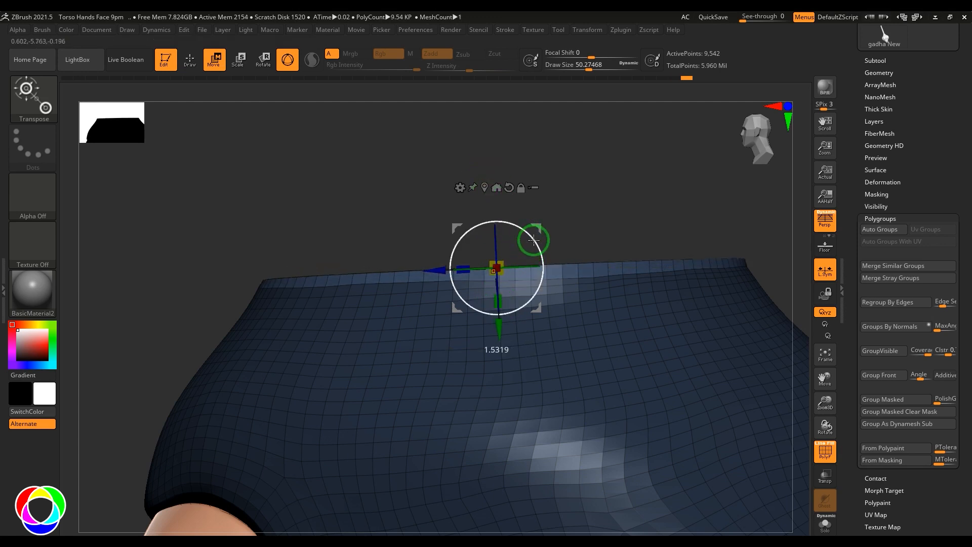
{"action": "left_click_drag", "start_coordinate": [499, 332], "coordinate": [500, 334]}
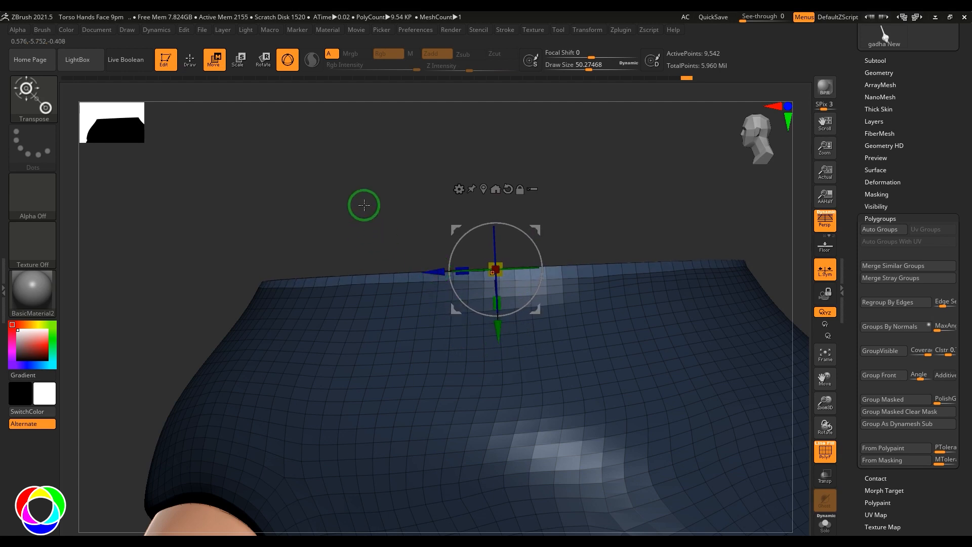
{"action": "left_click_drag", "start_coordinate": [319, 202], "coordinate": [357, 229]}
{"action": "mouse_move", "coordinate": [734, 262]}
{"action": "left_mouse_down", "text": "alt"}
{"action": "mouse_move", "coordinate": [694, 274]}
{"action": "mouse_move", "coordinate": [696, 293]}
{"action": "mouse_move", "coordinate": [730, 250]}
{"action": "mouse_move", "coordinate": [730, 274]}
{"action": "left_mouse_up", "text": "alt"}
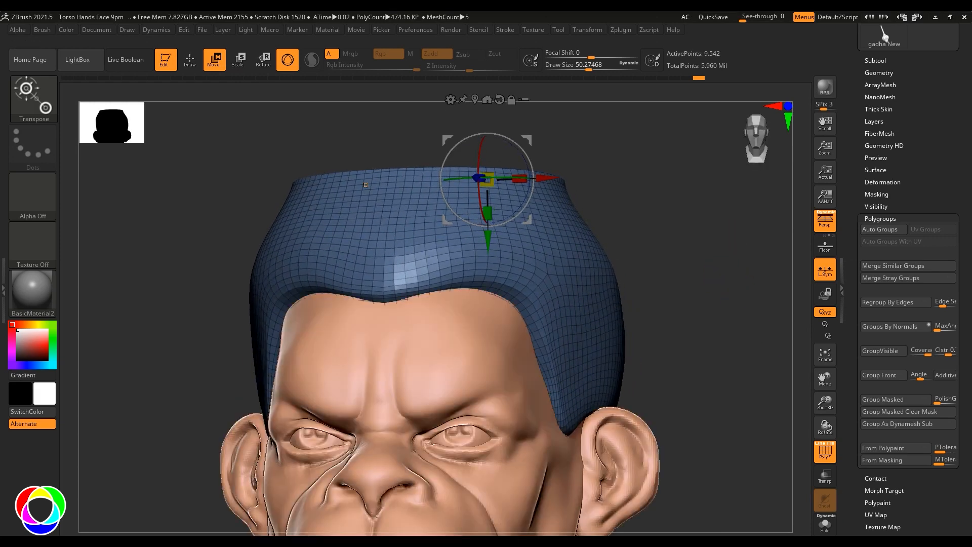
- Isolate the helmet cap, mask its outer surface, and convert the masked area into its own polygroup
{"action": "left_click", "coordinate": [826, 524]}
{"action": "mouse_move", "coordinate": [747, 462]}
{"action": "left_mouse_down"}
{"action": "mouse_move", "coordinate": [699, 339]}
{"action": "mouse_move", "coordinate": [640, 388]}
{"action": "mouse_move", "coordinate": [671, 393]}
{"action": "mouse_move", "coordinate": [664, 273]}
{"action": "left_mouse_up"}
{"action": "key", "text": "q"}
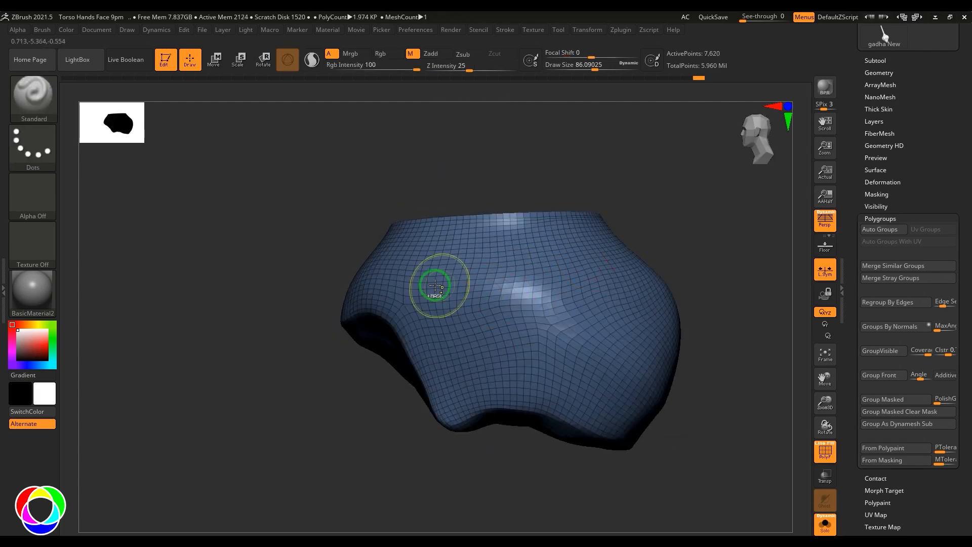
{"action": "mouse_move", "coordinate": [426, 230]}
{"action": "left_mouse_down", "text": "ctrl"}
{"action": "mouse_move", "coordinate": [373, 232]}
{"action": "mouse_move", "coordinate": [636, 424]}
{"action": "mouse_move", "coordinate": [475, 354]}
{"action": "left_mouse_up", "text": "ctrl"}
{"action": "mouse_move", "coordinate": [324, 368]}
{"action": "right_mouse_down", "text": "ctrl"}
{"action": "mouse_move", "coordinate": [319, 391]}
{"action": "mouse_move", "coordinate": [489, 406]}
{"action": "mouse_move", "coordinate": [535, 218]}
{"action": "mouse_move", "coordinate": [549, 415]}
{"action": "mouse_move", "coordinate": [356, 324]}
{"action": "mouse_move", "coordinate": [293, 322]}
{"action": "mouse_move", "coordinate": [306, 339]}
{"action": "mouse_move", "coordinate": [289, 370]}
{"action": "mouse_move", "coordinate": [276, 367]}
{"action": "mouse_move", "coordinate": [563, 318]}
{"action": "right_mouse_up", "text": "ctrl"}
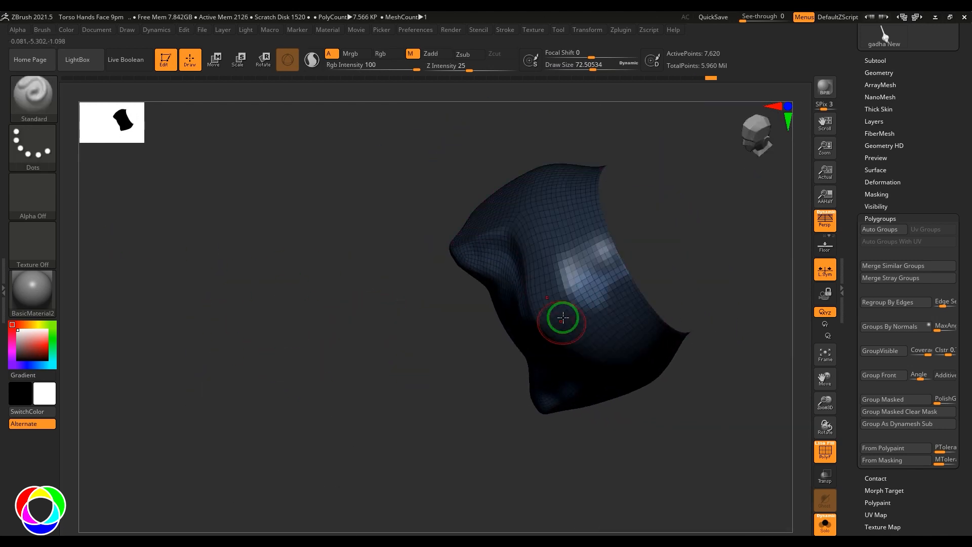
{"action": "left_click_drag", "start_coordinate": [564, 318], "coordinate": [618, 268], "text": "ctrl"}
{"action": "left_click_drag", "start_coordinate": [586, 330], "coordinate": [569, 275], "text": "ctrl"}
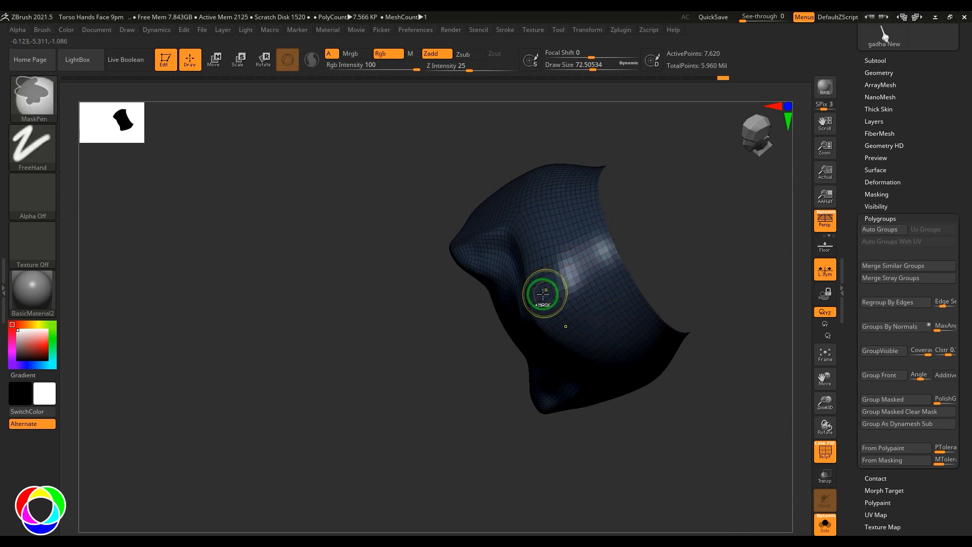
- Assign the face loops bordering the cap's underside to a separate polygroup using the ZModeler PolyGroup action with the Polyloop target
{"action": "mouse_move", "coordinate": [543, 292]}
{"action": "right_mouse_down"}
{"action": "mouse_move", "coordinate": [434, 365]}
{"action": "mouse_move", "coordinate": [441, 460]}
{"action": "mouse_move", "coordinate": [662, 387]}
{"action": "mouse_move", "coordinate": [673, 358]}
{"action": "mouse_move", "coordinate": [686, 386]}
{"action": "mouse_move", "coordinate": [399, 413]}
{"action": "mouse_move", "coordinate": [415, 378]}
{"action": "mouse_move", "coordinate": [614, 405]}
{"action": "mouse_move", "coordinate": [631, 205]}
{"action": "mouse_move", "coordinate": [679, 208]}
{"action": "mouse_move", "coordinate": [657, 183]}
{"action": "mouse_move", "coordinate": [662, 204]}
{"action": "mouse_move", "coordinate": [671, 144]}
{"action": "mouse_move", "coordinate": [679, 163]}
{"action": "mouse_move", "coordinate": [644, 119]}
{"action": "mouse_move", "coordinate": [608, 130]}
{"action": "right_mouse_up"}
{"action": "key", "text": "b"}
{"action": "key", "text": "z"}
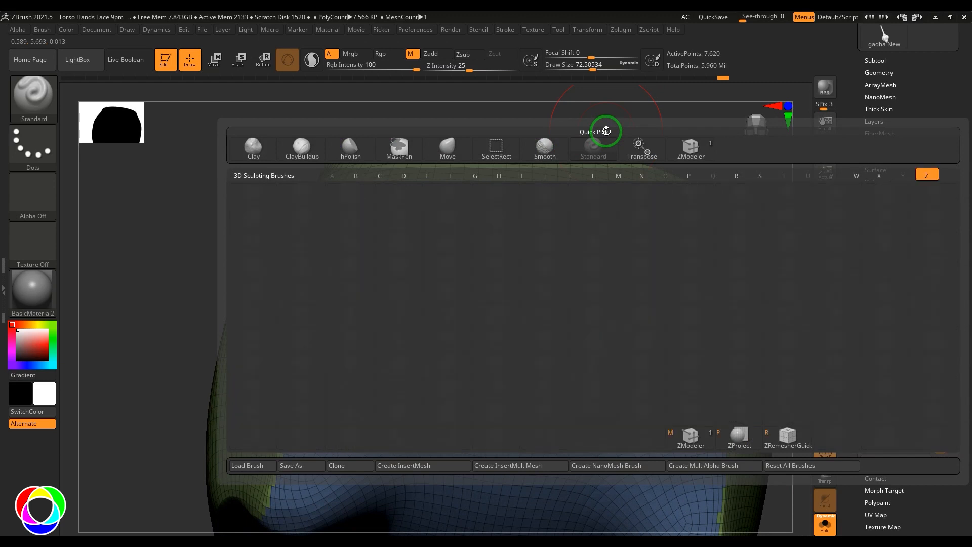
{"action": "key", "text": "m"}
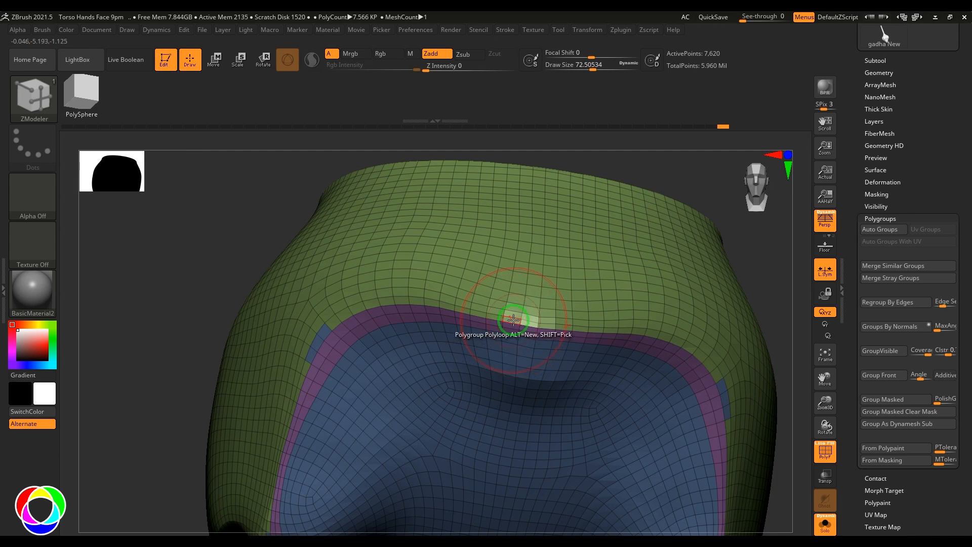
{"action": "mouse_move", "coordinate": [245, 341]}
{"action": "right_mouse_down"}
{"action": "mouse_move", "coordinate": [191, 260]}
{"action": "mouse_move", "coordinate": [152, 278]}
{"action": "mouse_move", "coordinate": [398, 309]}
{"action": "right_mouse_up"}
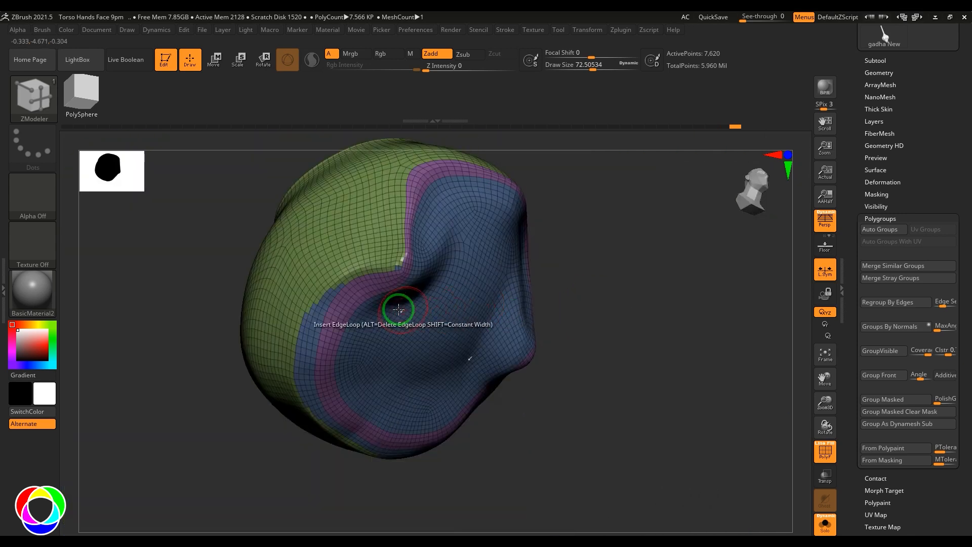
{"action": "mouse_move", "coordinate": [699, 299]}
{"action": "right_mouse_down"}
{"action": "mouse_move", "coordinate": [666, 336]}
{"action": "mouse_move", "coordinate": [623, 325]}
{"action": "mouse_move", "coordinate": [654, 317]}
{"action": "mouse_move", "coordinate": [658, 269]}
{"action": "mouse_move", "coordinate": [706, 336]}
{"action": "right_mouse_up"}
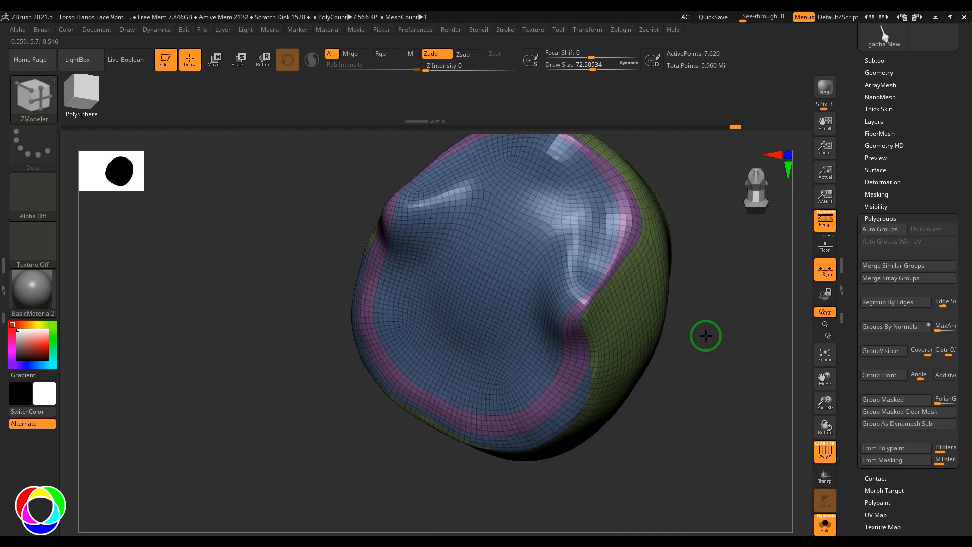
- Isolate the polygroup shared by the cap's underside and outer strip, split it with Auto Groups, and restore the whole cap's visibility
{"action": "right_click_drag", "start_coordinate": [665, 431], "coordinate": [577, 333]}
{"action": "left_click", "coordinate": [515, 293], "text": "ctrl+alt+shift"}
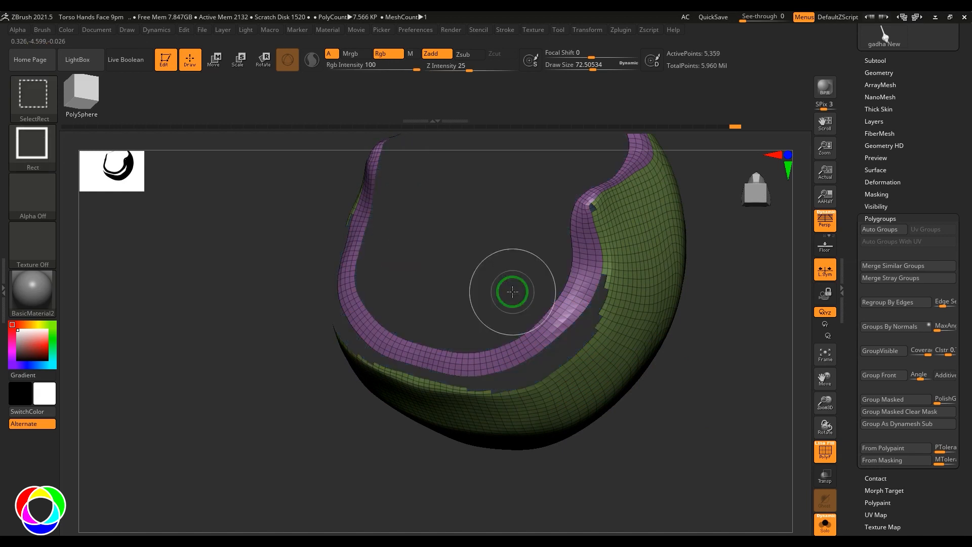
{"action": "left_click", "coordinate": [709, 429], "text": "ctrl+shift"}
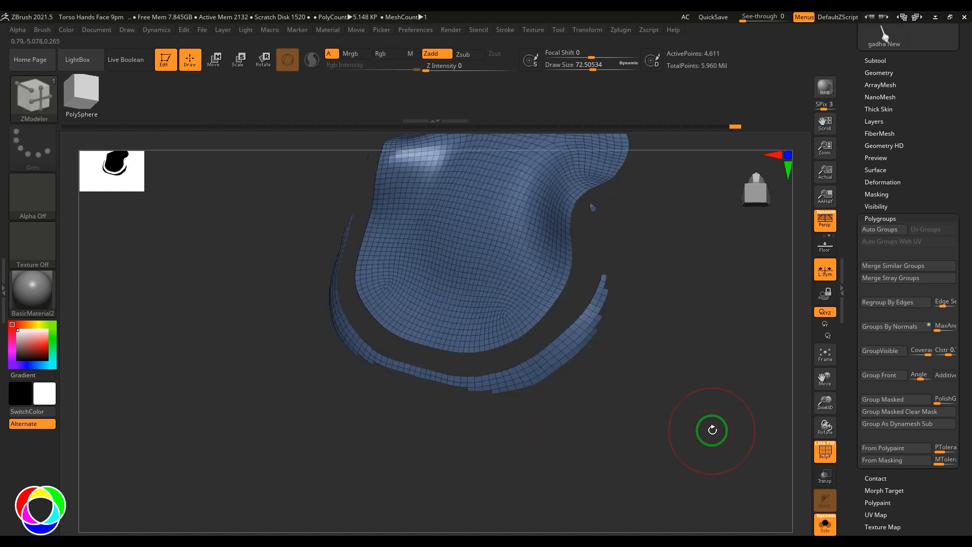
{"action": "left_click", "coordinate": [880, 229]}
{"action": "left_click", "coordinate": [695, 389], "text": "ctrl+shift"}
{"action": "right_click_drag", "start_coordinate": [691, 404], "coordinate": [709, 438]}
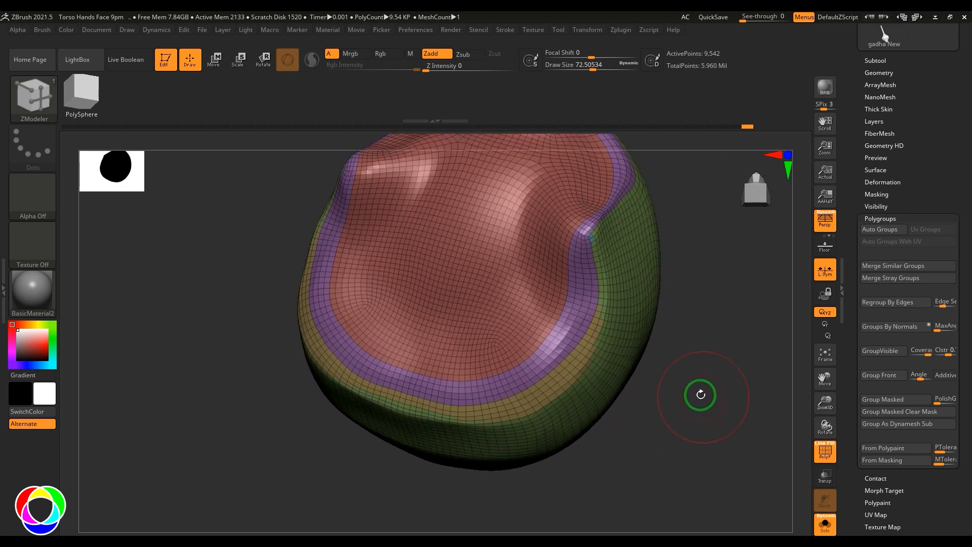
- Isolate the cap's outer surface together with its adjoining strip and combine them into a single polygroup
{"action": "key", "text": "ctrl+shift"}
{"action": "left_click", "coordinate": [625, 338], "text": "ctrl+shift"}
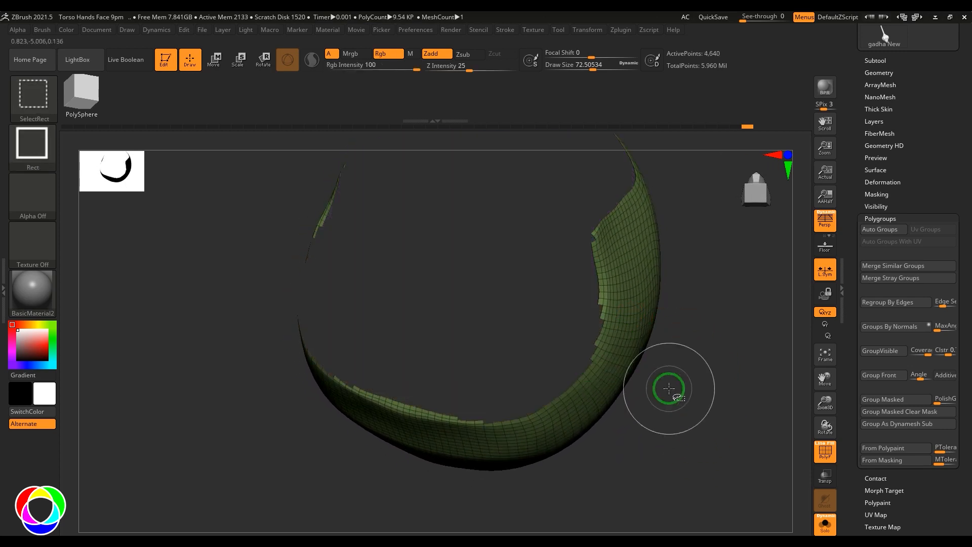
{"action": "left_click", "coordinate": [668, 386], "text": "ctrl+shift"}
{"action": "left_click", "coordinate": [569, 364], "text": "ctrl+alt+shift"}
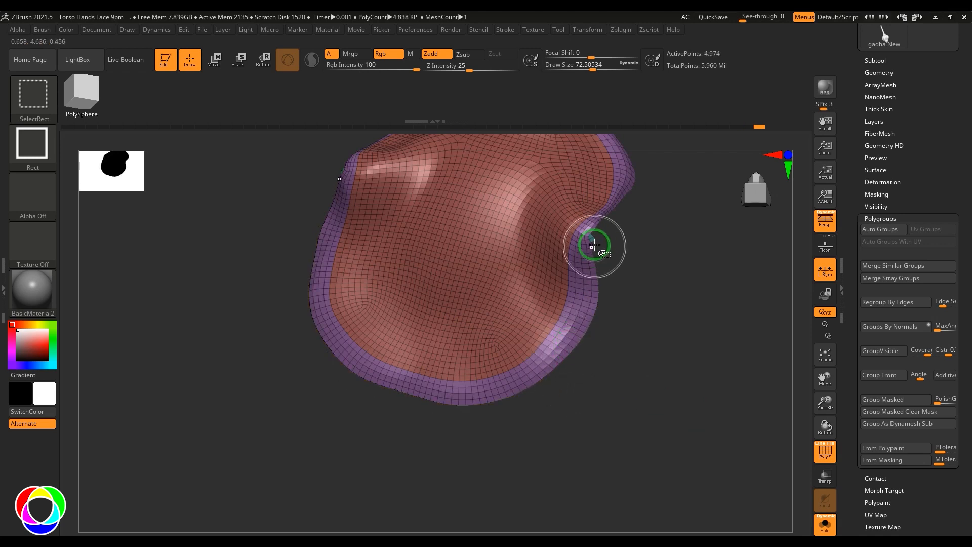
{"action": "mouse_move", "coordinate": [697, 320]}
{"action": "right_mouse_down", "text": "ctrl"}
{"action": "mouse_move", "coordinate": [679, 321]}
{"action": "mouse_move", "coordinate": [682, 312]}
{"action": "right_mouse_up", "text": "ctrl"}
{"action": "key", "text": "ctrl+w"}
{"action": "key", "text": "ctrl+z"}
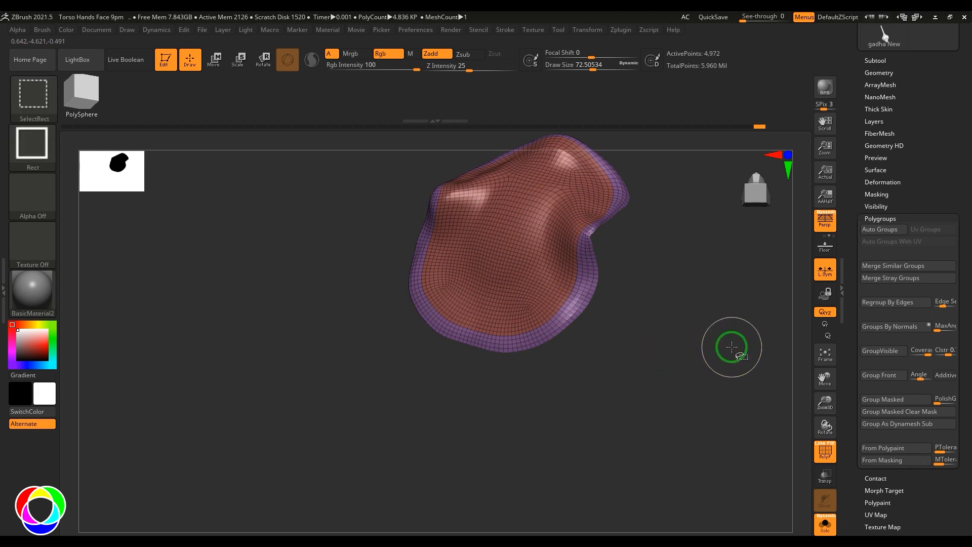
{"action": "left_click_drag", "start_coordinate": [732, 347], "coordinate": [758, 393], "text": "ctrl+shift"}
{"action": "right_click_drag", "start_coordinate": [751, 378], "coordinate": [727, 341]}
{"action": "key", "text": "ctrl+w"}
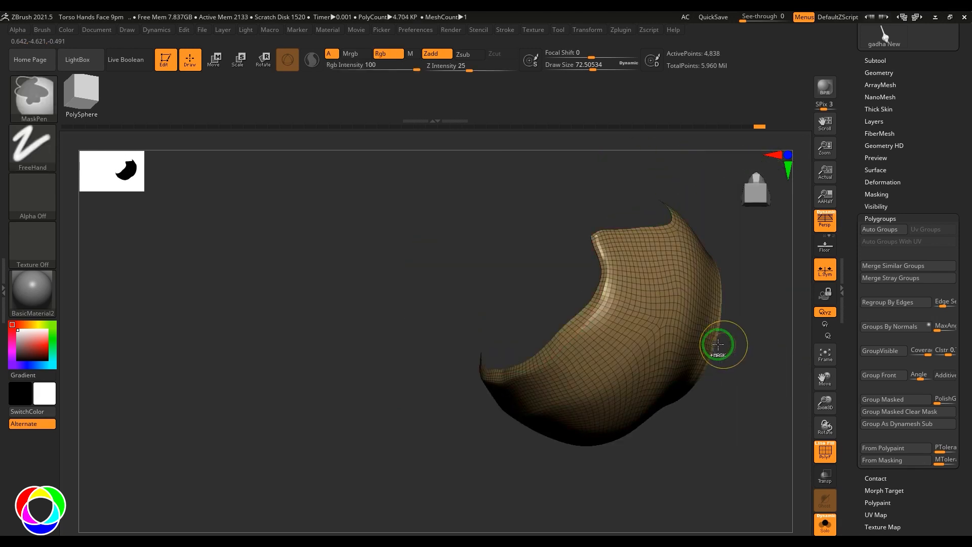
{"action": "left_click", "coordinate": [429, 419], "text": "ctrl+shift"}
- Hide the cap's underside polygroup and remove it with Del Hidden, keeping the outer surface and the rim
{"action": "right_click_drag", "start_coordinate": [429, 419], "coordinate": [682, 473]}
{"action": "left_click", "coordinate": [462, 361], "text": "ctrl+shift"}
{"action": "left_click", "coordinate": [664, 412], "text": "ctrl+shift"}
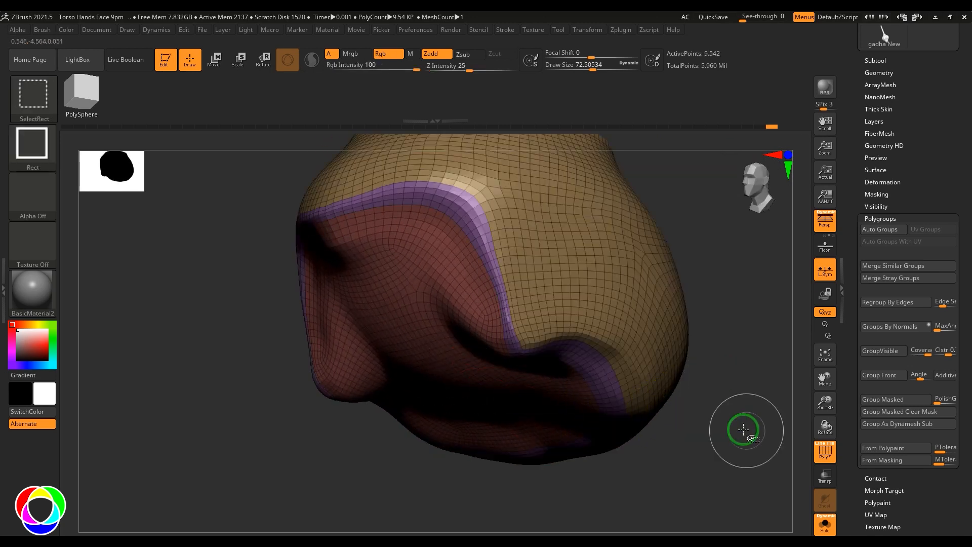
{"action": "left_click", "coordinate": [449, 357], "text": "ctrl+shift"}
{"action": "left_click_drag", "start_coordinate": [754, 391], "coordinate": [776, 454], "text": "ctrl+shift"}
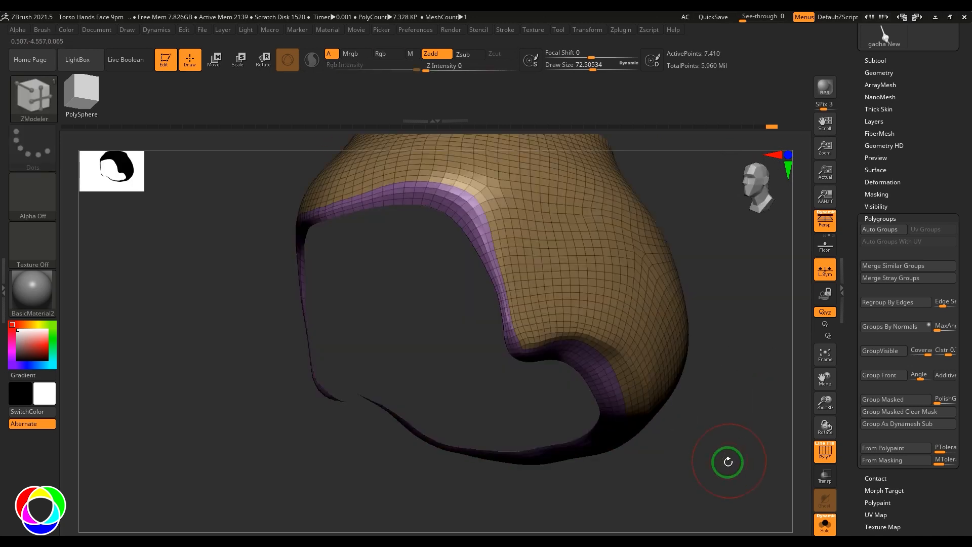
{"action": "right_click_drag", "start_coordinate": [728, 461], "coordinate": [719, 426], "text": "ctrl"}
{"action": "right_click_drag", "start_coordinate": [719, 426], "coordinate": [716, 422]}
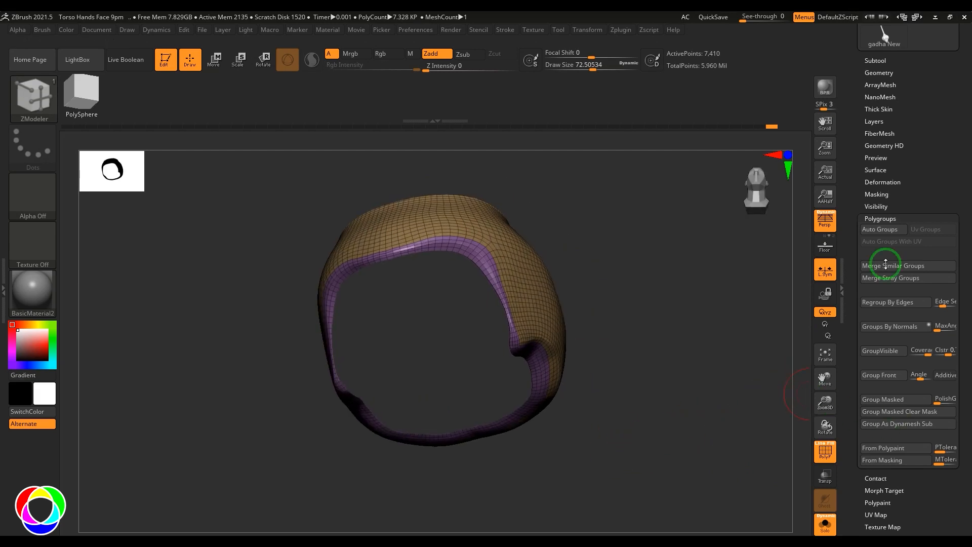
{"action": "left_click", "coordinate": [882, 219]}
{"action": "left_click", "coordinate": [881, 154]}
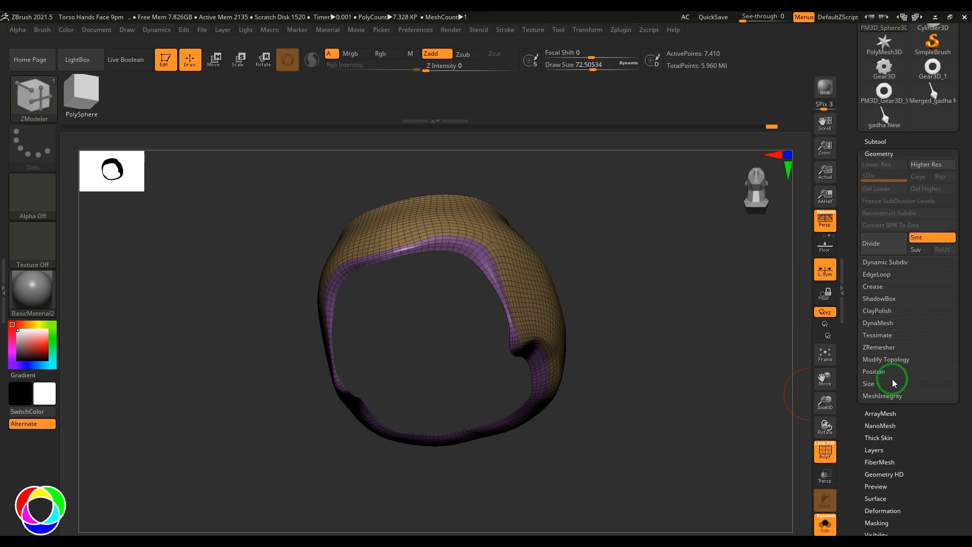
{"action": "left_click", "coordinate": [886, 359]}
{"action": "left_click", "coordinate": [878, 408]}
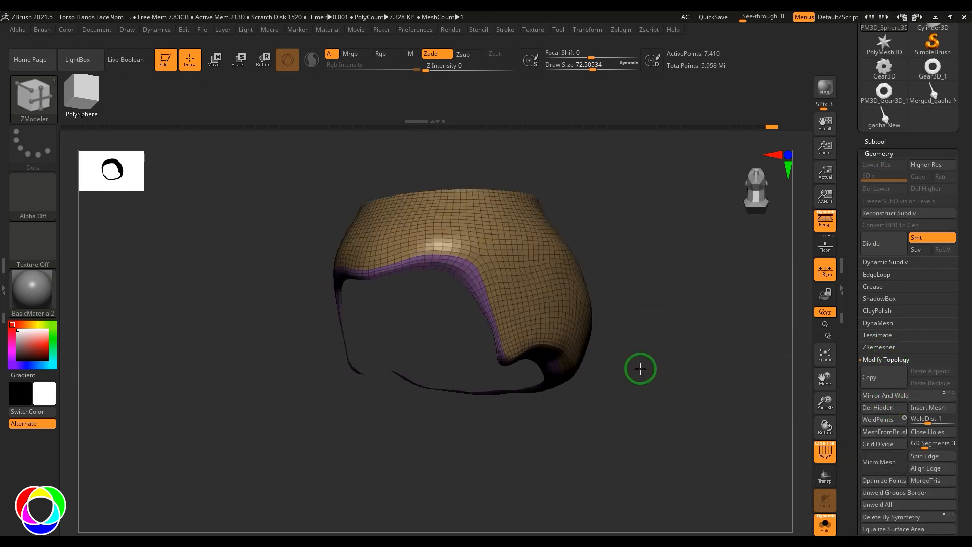
- Assign the face loops along the cap's front hairline edge to a separate polygroup using ZModeler PolyGroup with the Polyloop target
{"action": "mouse_move", "coordinate": [640, 368]}
{"action": "left_mouse_down"}
{"action": "mouse_move", "coordinate": [684, 317]}
{"action": "mouse_move", "coordinate": [701, 356]}
{"action": "mouse_move", "coordinate": [708, 343]}
{"action": "left_mouse_up"}
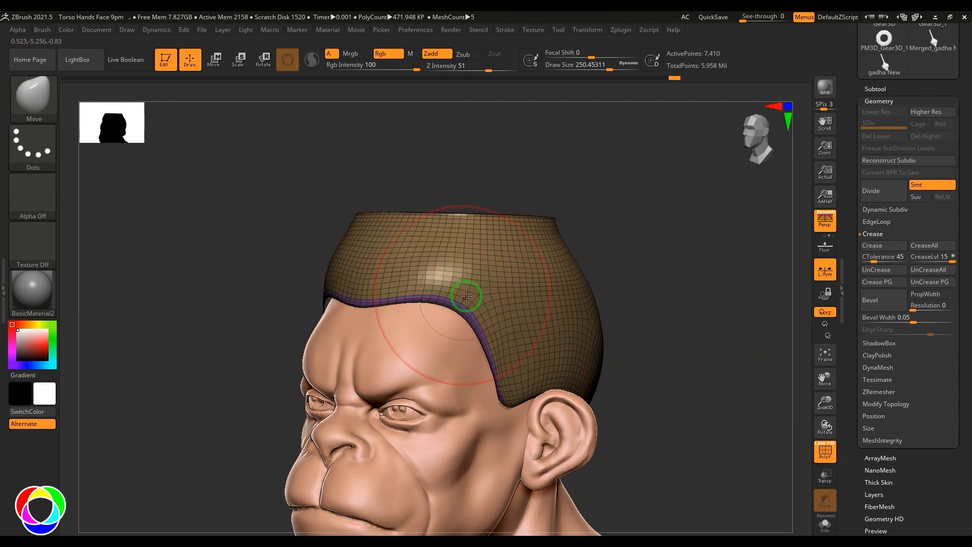
{"action": "right_click_drag", "start_coordinate": [681, 357], "coordinate": [694, 404], "text": "ctrl"}
{"action": "key", "text": "b"}
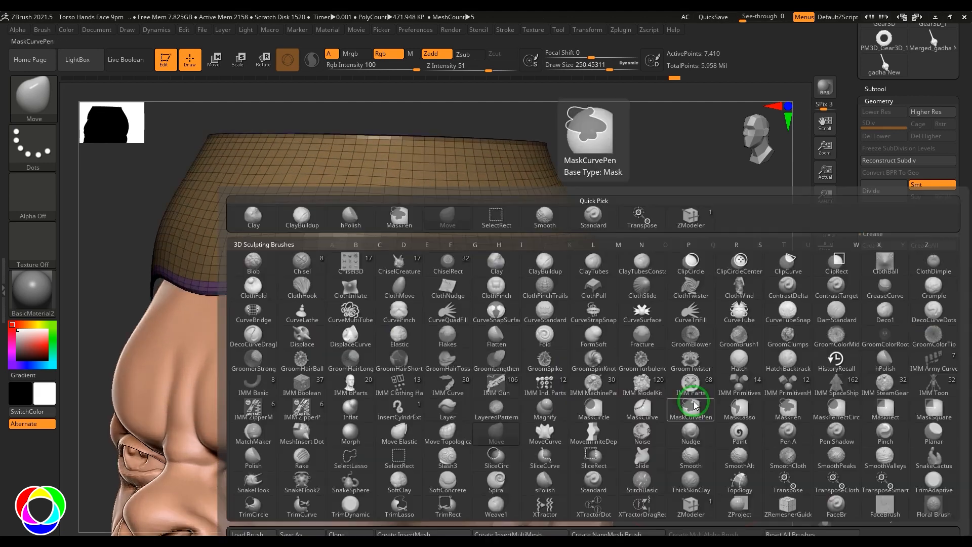
{"action": "key", "text": "z"}
{"action": "key", "text": "m"}
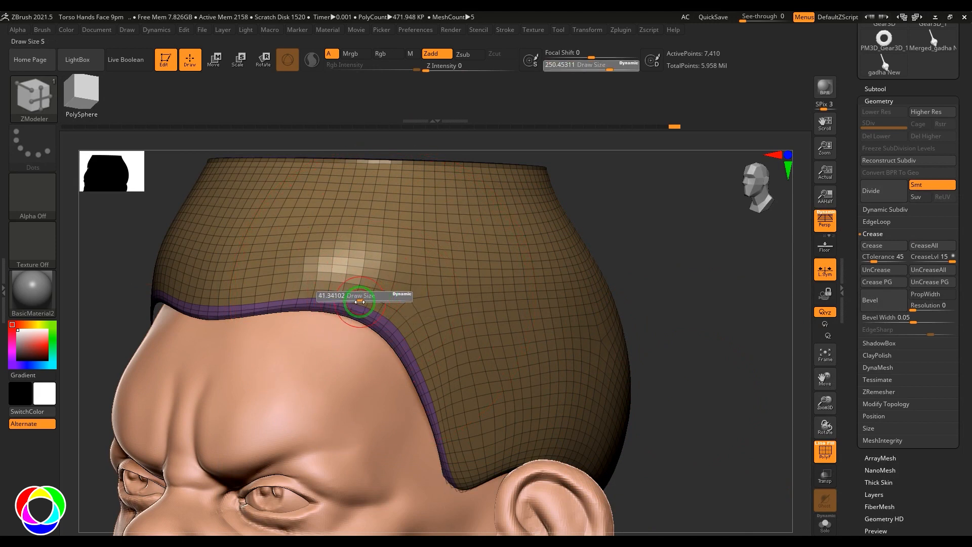
{"action": "left_click", "coordinate": [407, 311]}
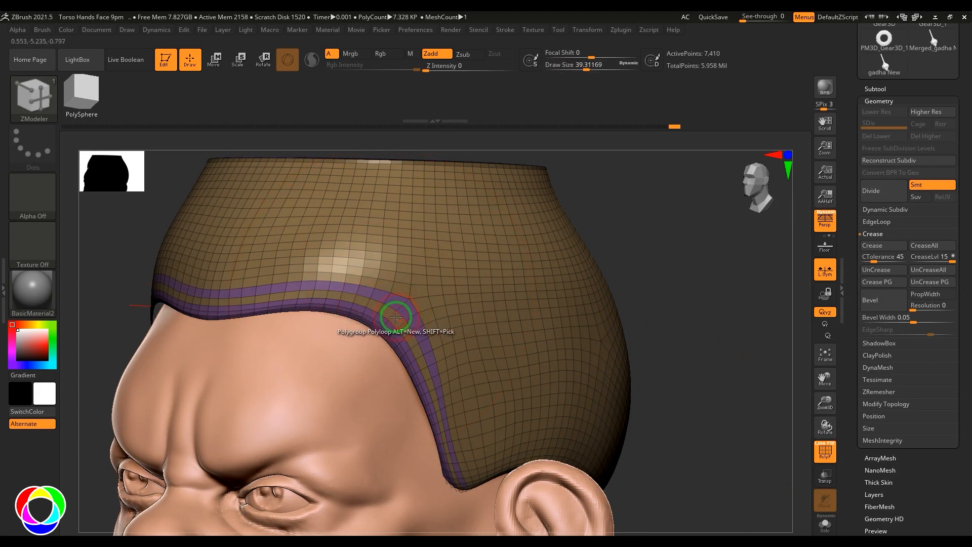
{"action": "left_click", "coordinate": [397, 318]}
{"action": "mouse_move", "coordinate": [702, 399]}
{"action": "left_mouse_down"}
{"action": "mouse_move", "coordinate": [701, 387]}
{"action": "mouse_move", "coordinate": [679, 384]}
{"action": "left_mouse_up"}
- Switch to the Standard brush, then duplicate the helmet cap subtool and show only the copy in Solo mode
{"action": "key", "text": "b"}
{"action": "key", "text": "s"}
{"action": "key", "text": "t"}
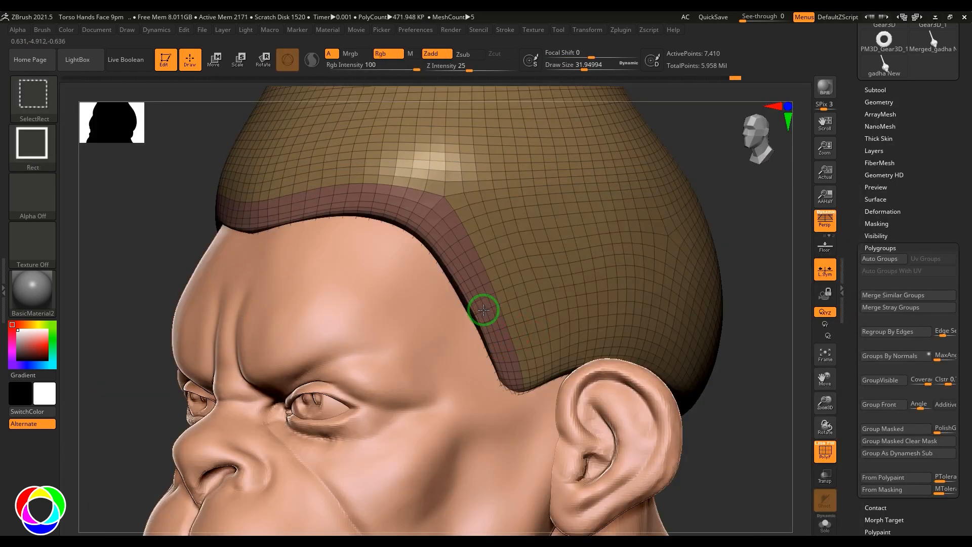
{"action": "left_click", "coordinate": [484, 309], "text": "ctrl+shift"}
{"action": "key", "text": "ctrl+z"}
{"action": "left_click_drag", "start_coordinate": [935, 185], "coordinate": [934, 262]}
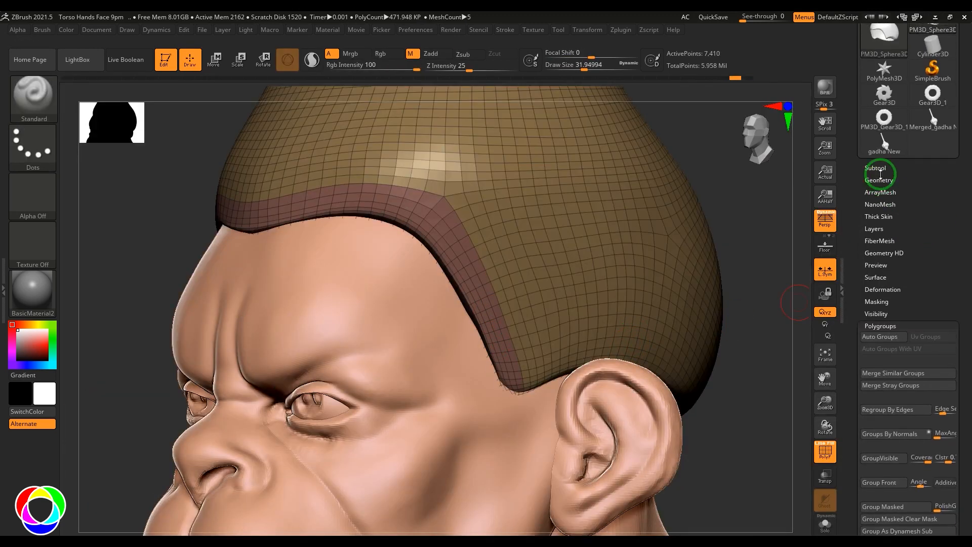
{"action": "left_click", "coordinate": [878, 169]}
{"action": "left_click_drag", "start_coordinate": [857, 258], "coordinate": [863, 226]}
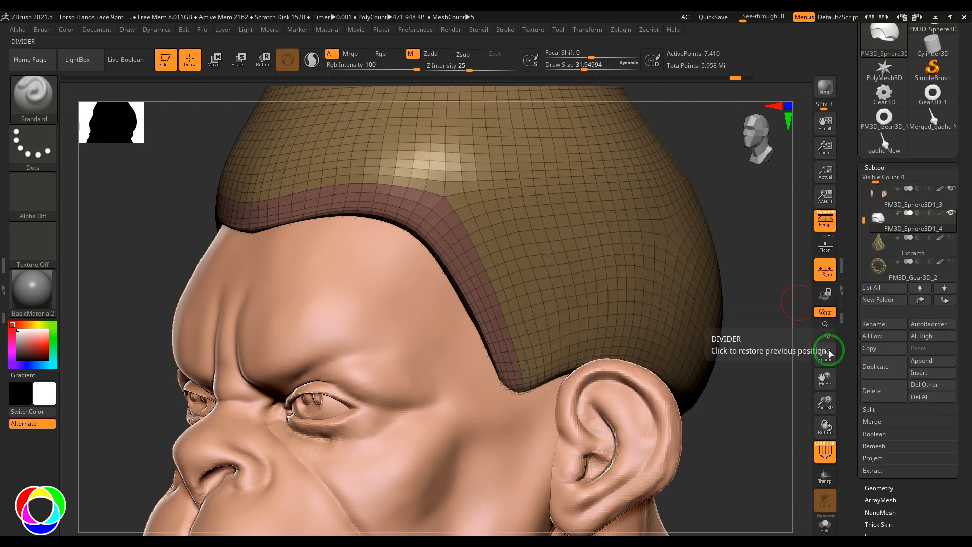
{"action": "key", "text": "ctrl"}
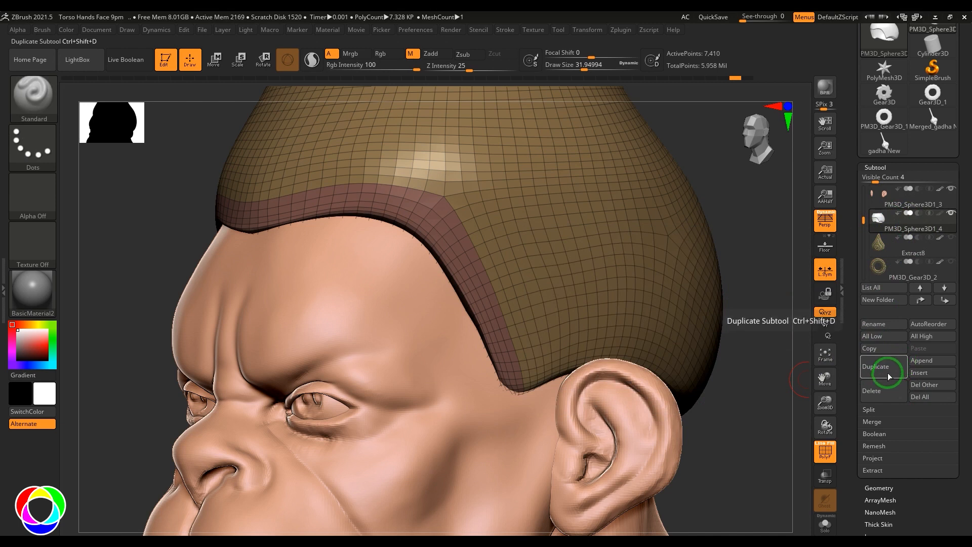
{"action": "left_click", "coordinate": [884, 368]}
{"action": "left_click", "coordinate": [827, 525]}
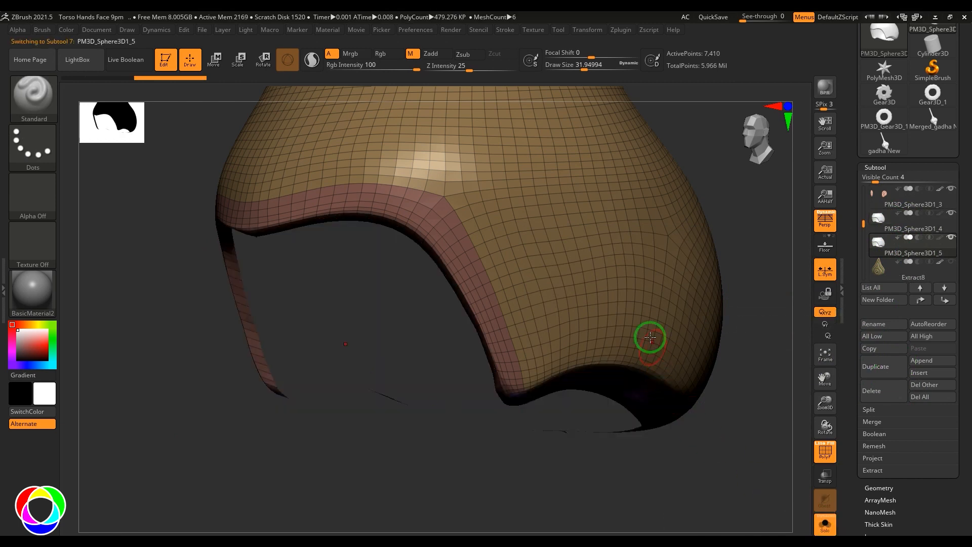
- Isolate the front edge strip on the duplicated cap and remove the rest of the copy with Del Hidden
{"action": "left_click", "coordinate": [475, 278], "text": "ctrl+shift"}
{"action": "left_click", "coordinate": [734, 365], "text": "ctrl+shift"}
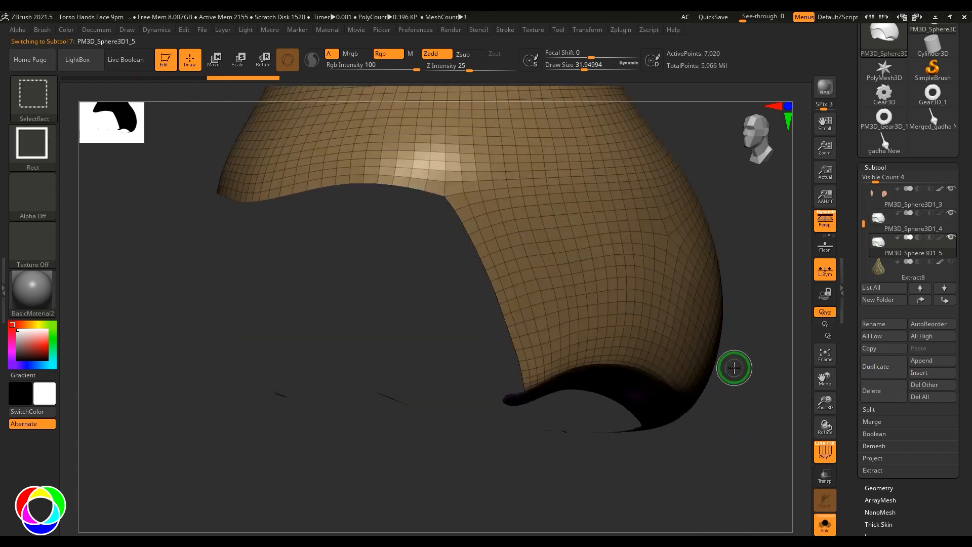
{"action": "left_click_drag", "start_coordinate": [762, 390], "coordinate": [784, 366], "text": "ctrl+shift"}
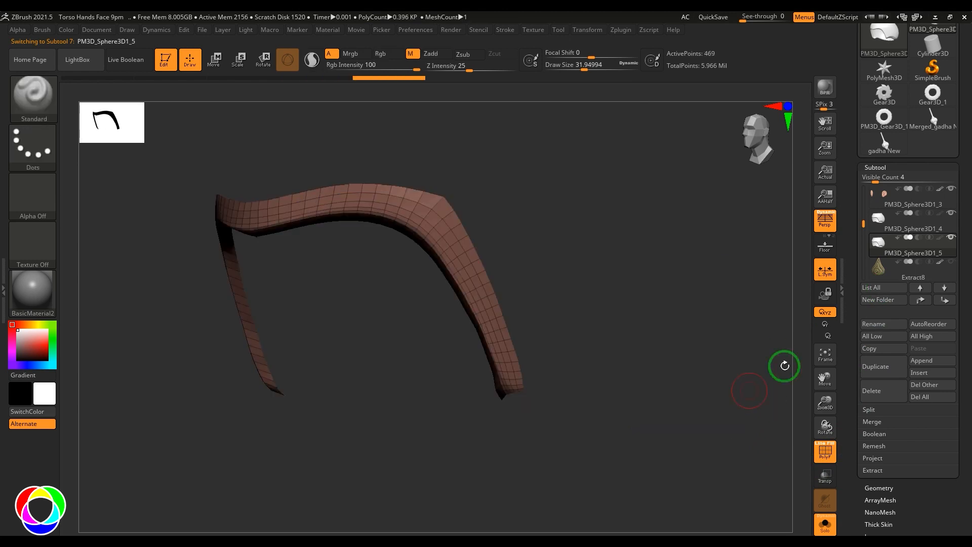
{"action": "left_click", "coordinate": [880, 169]}
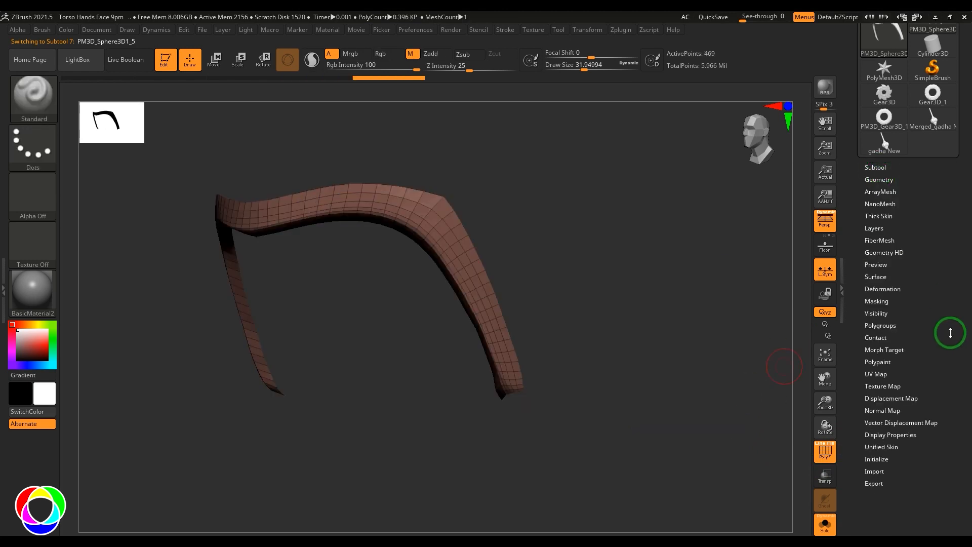
{"action": "left_click", "coordinate": [827, 355]}
{"action": "left_click", "coordinate": [884, 181]}
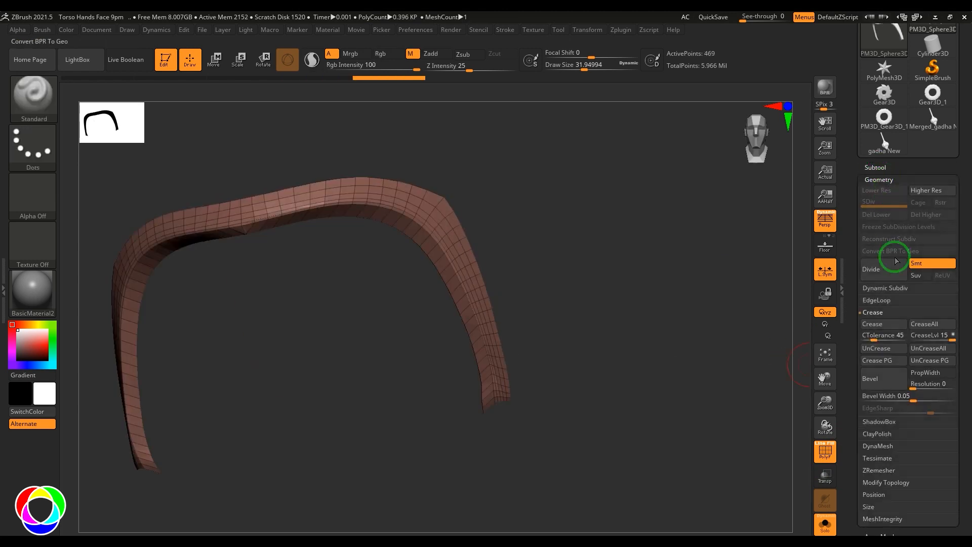
{"action": "left_click", "coordinate": [877, 314]}
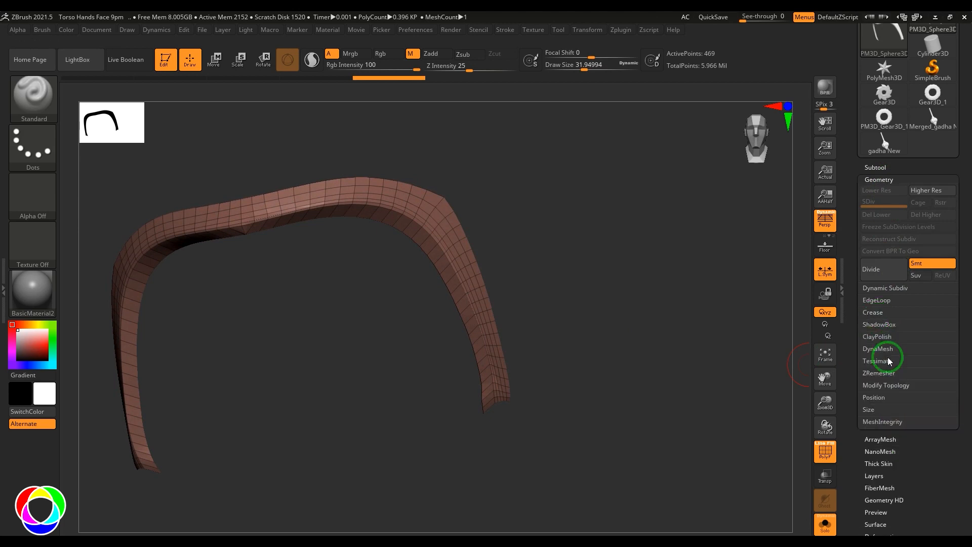
{"action": "left_click", "coordinate": [893, 387]}
{"action": "left_click_drag", "start_coordinate": [965, 402], "coordinate": [897, 332]}
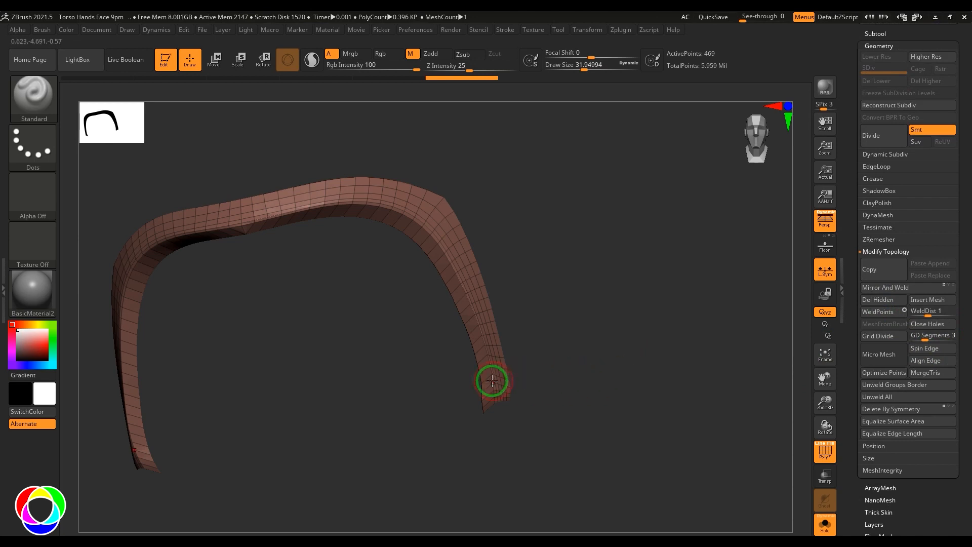
- Delete the inward-facing face loop of the front strip using the ZModeler Delete action with the Polyloop target
{"action": "key", "text": "b"}
{"action": "key", "text": "z"}
{"action": "key", "text": "m"}
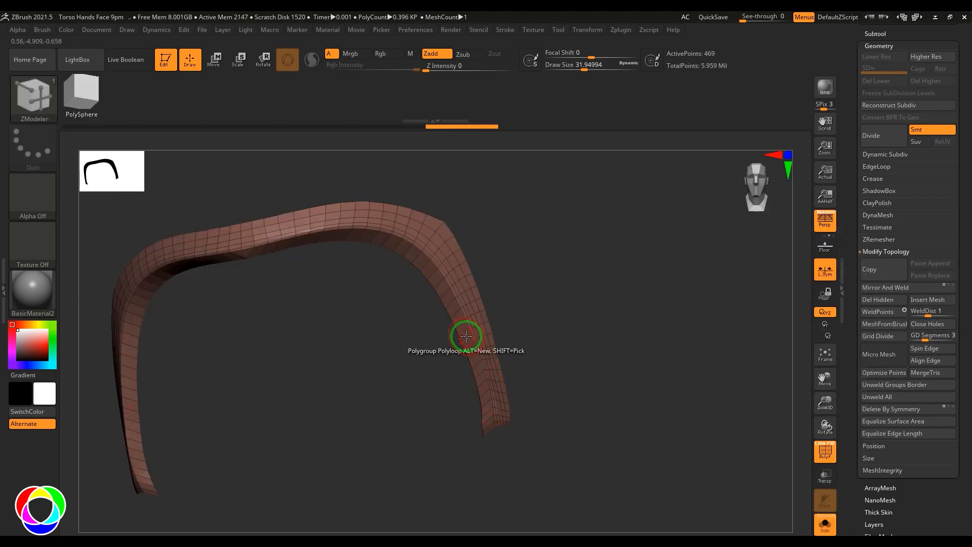
{"action": "key", "text": "space"}
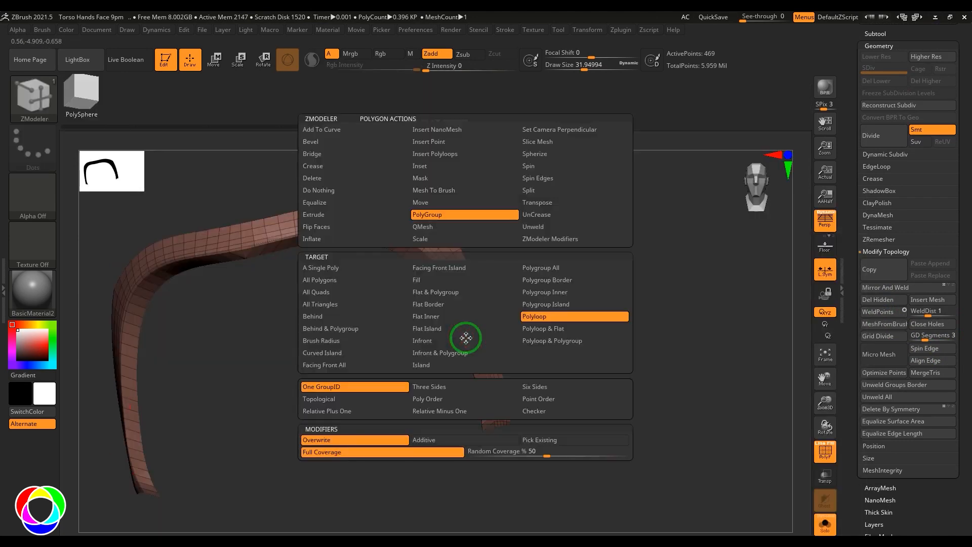
{"action": "left_click", "coordinate": [324, 179]}
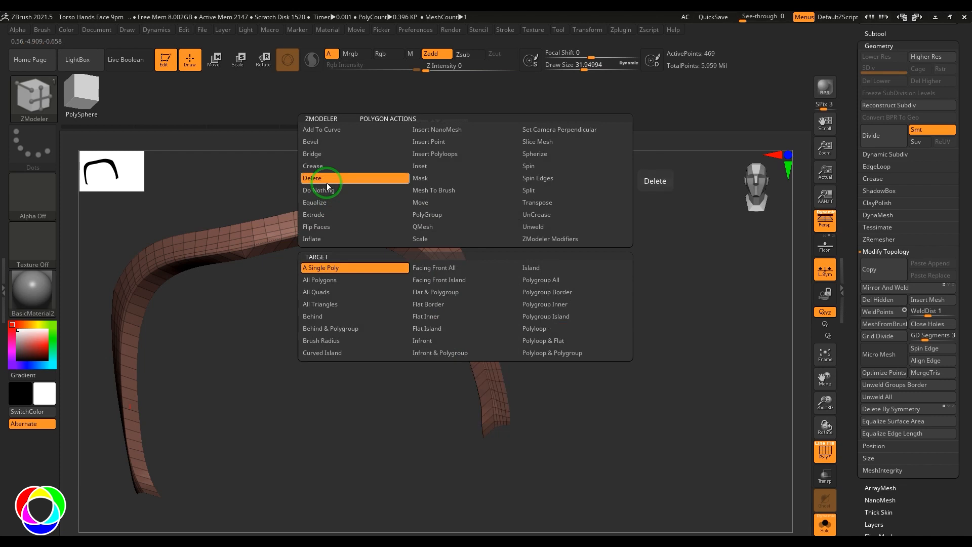
{"action": "left_click", "coordinate": [557, 329]}
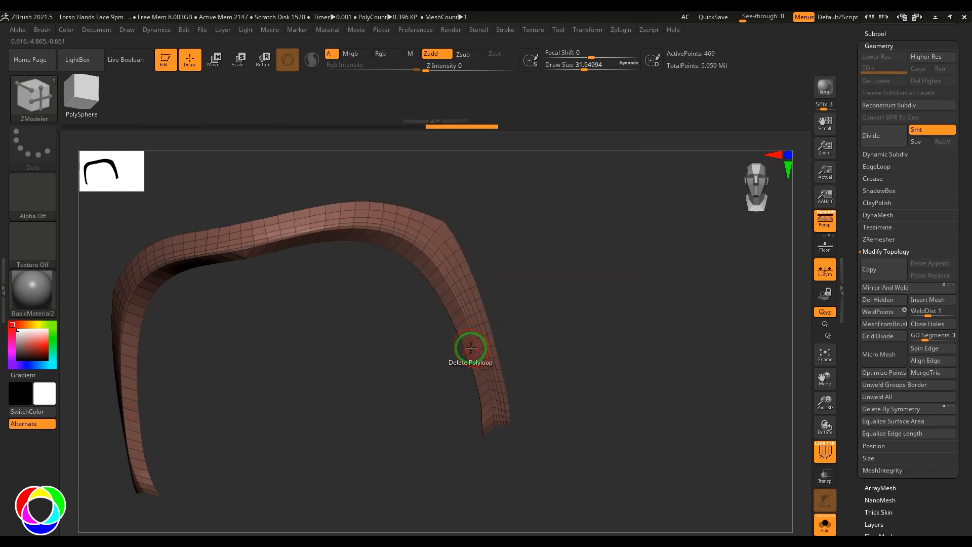
{"action": "left_click", "coordinate": [471, 348]}
{"action": "left_click_drag", "start_coordinate": [466, 345], "coordinate": [565, 364]}
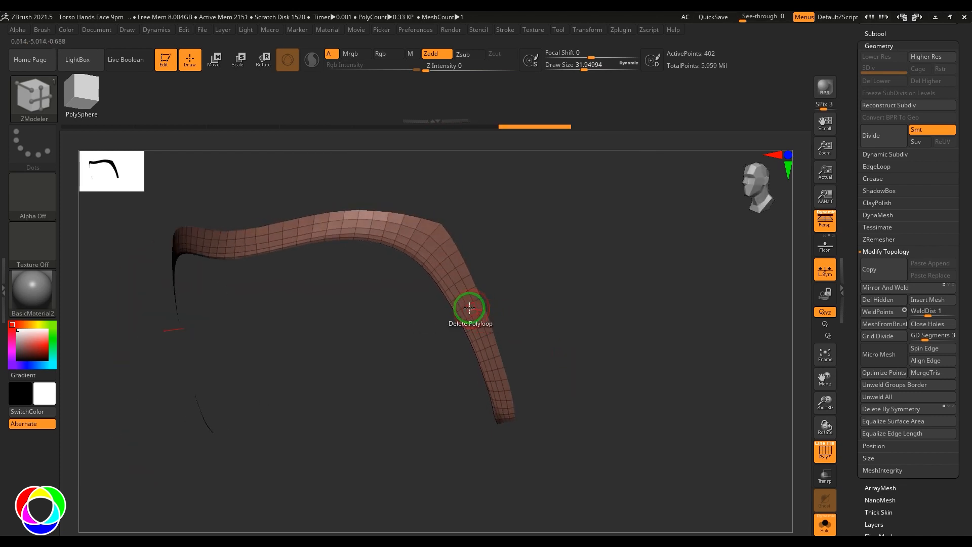
- Thicken the isolated front strip into a solid band using ZModeler Extrude with the All Polygons target
{"action": "key", "text": "space"}
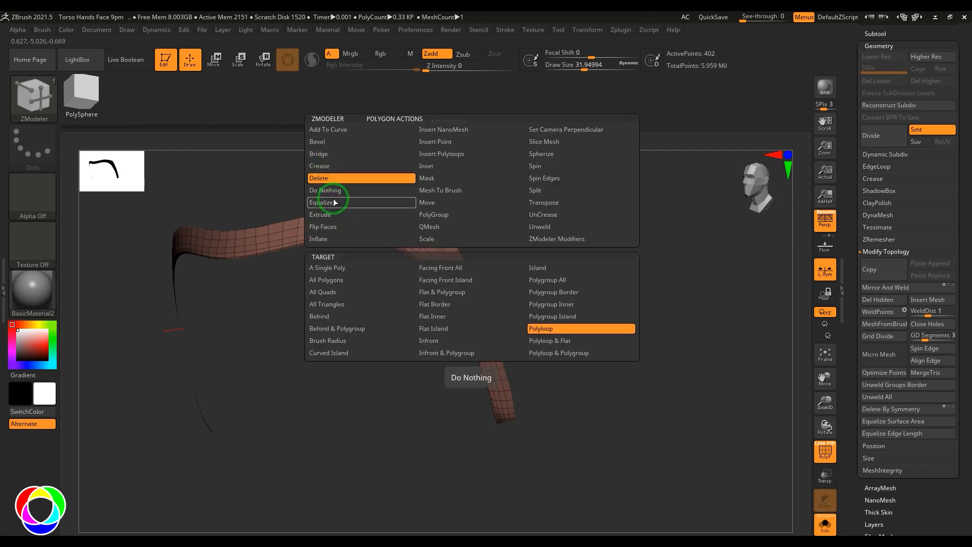
{"action": "left_click", "coordinate": [333, 215]}
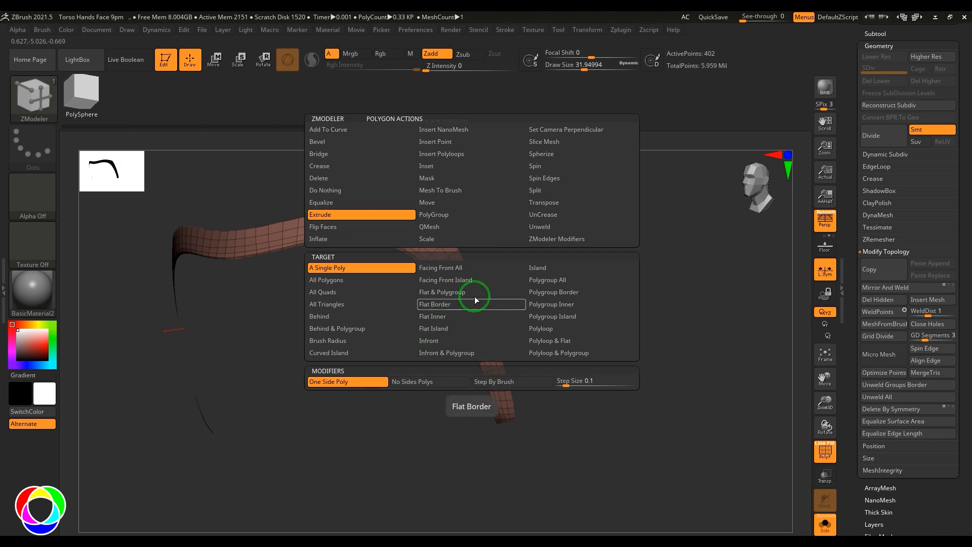
{"action": "left_click", "coordinate": [348, 280]}
{"action": "right_click_drag", "start_coordinate": [477, 309], "coordinate": [550, 356]}
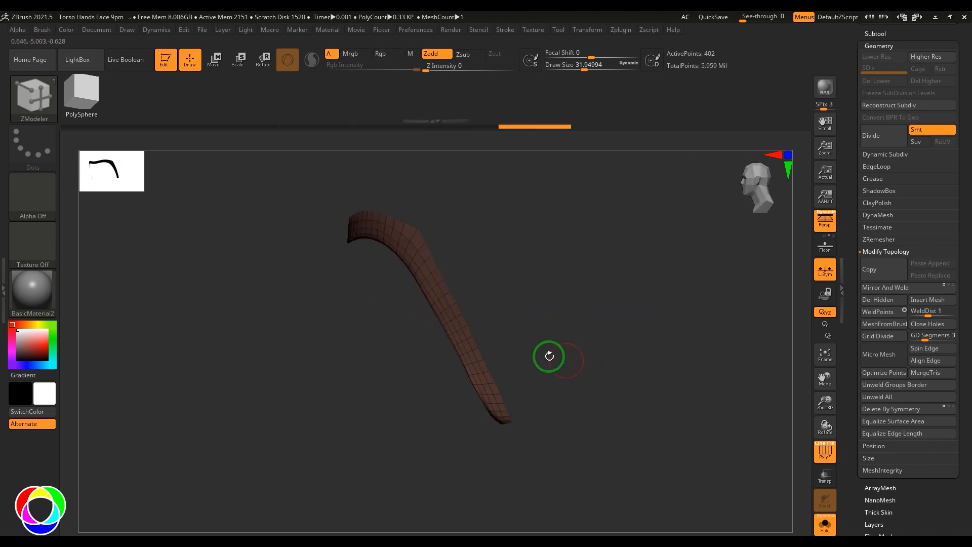
{"action": "left_click_drag", "start_coordinate": [456, 311], "coordinate": [447, 317]}
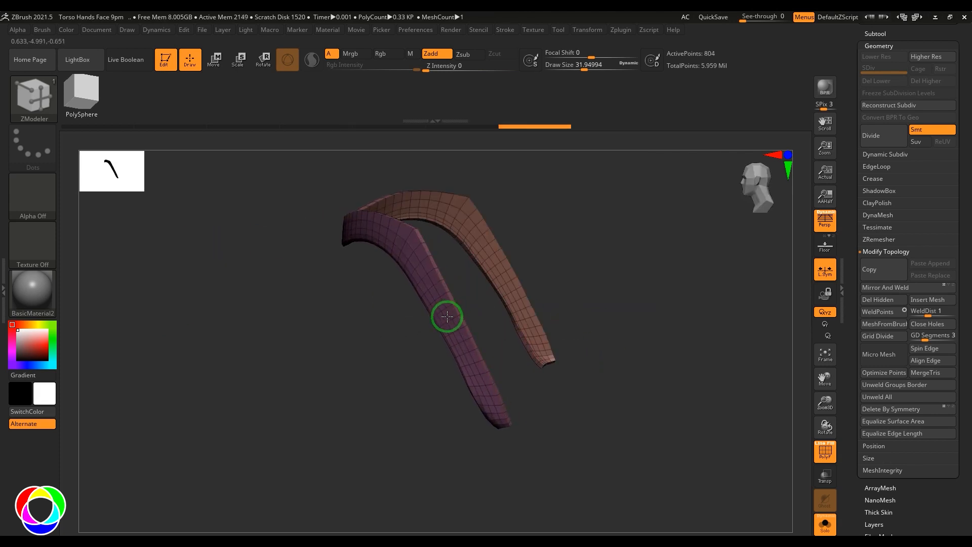
- Turn off Solo mode and adjust the band's extruded thickness slightly with the full head and helmet cap visible
{"action": "left_click", "coordinate": [829, 523]}
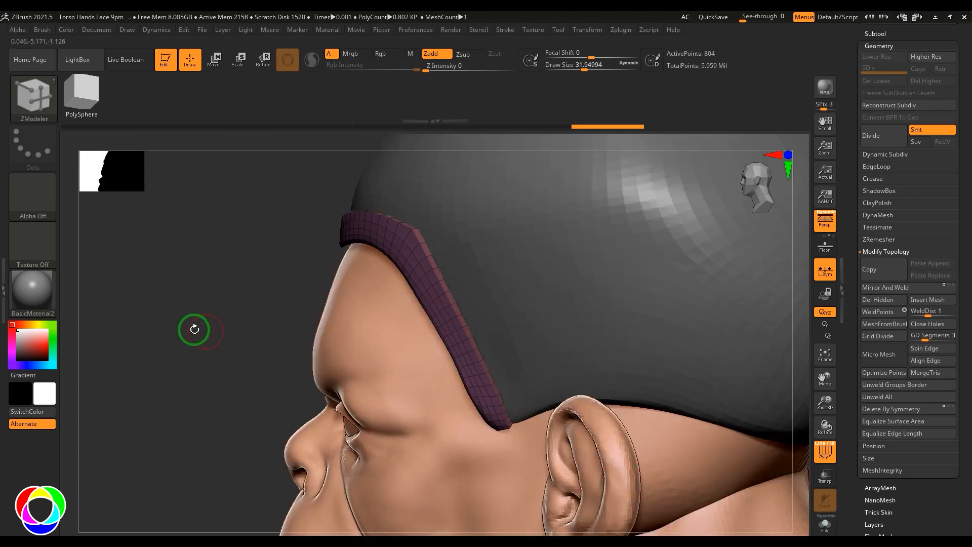
{"action": "right_click_drag", "start_coordinate": [193, 328], "coordinate": [454, 334]}
{"action": "right_click_drag", "start_coordinate": [714, 374], "coordinate": [583, 370]}
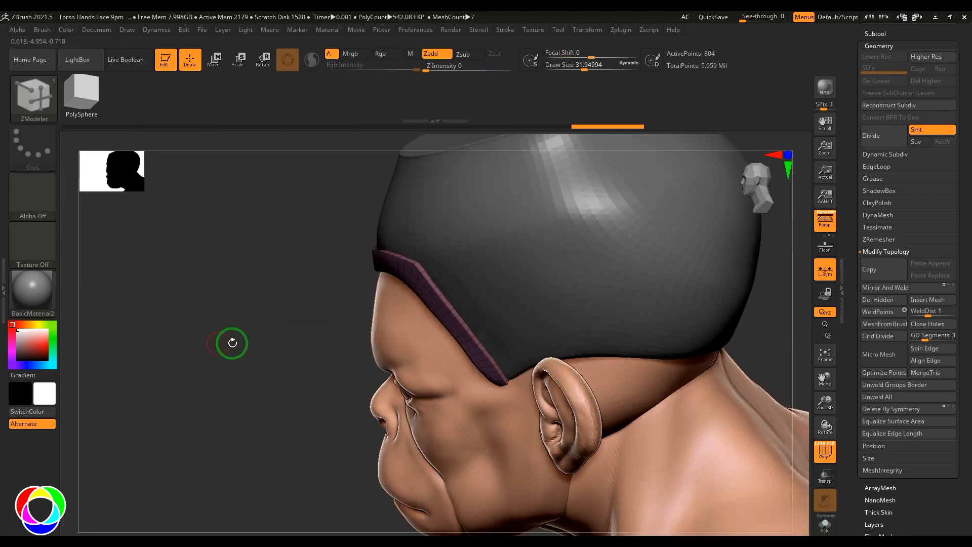
{"action": "right_click_drag", "start_coordinate": [233, 343], "coordinate": [287, 405], "text": "ctrl"}
{"action": "left_click", "coordinate": [434, 298]}
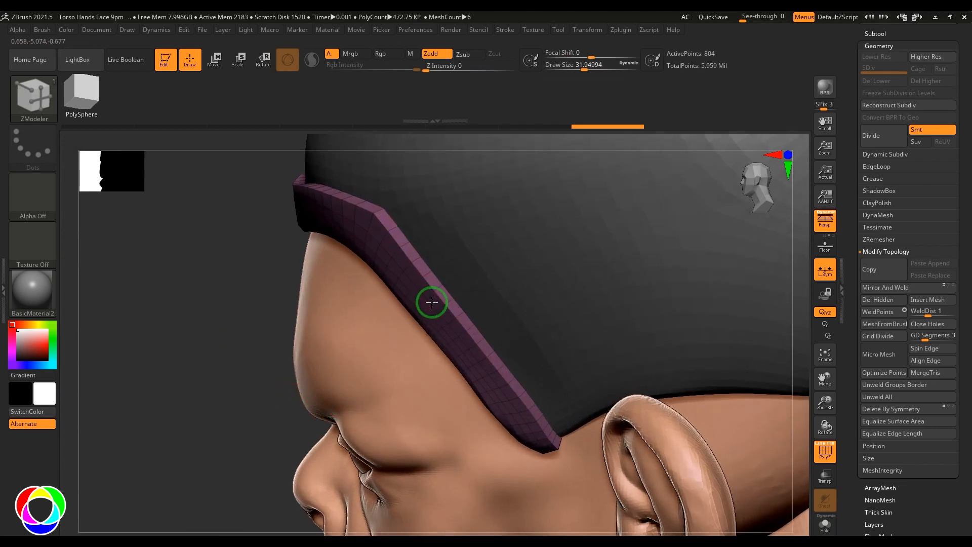
{"action": "left_click", "coordinate": [433, 299]}
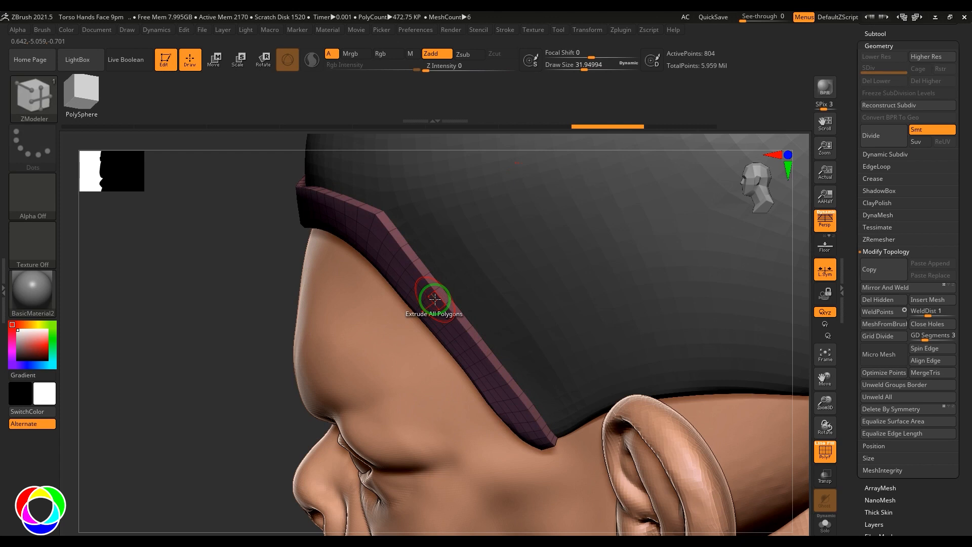
- Shift the band slightly relative to the forehead and cap using ZModeler Transpose with the Polygroup All target
{"action": "key", "text": "space"}
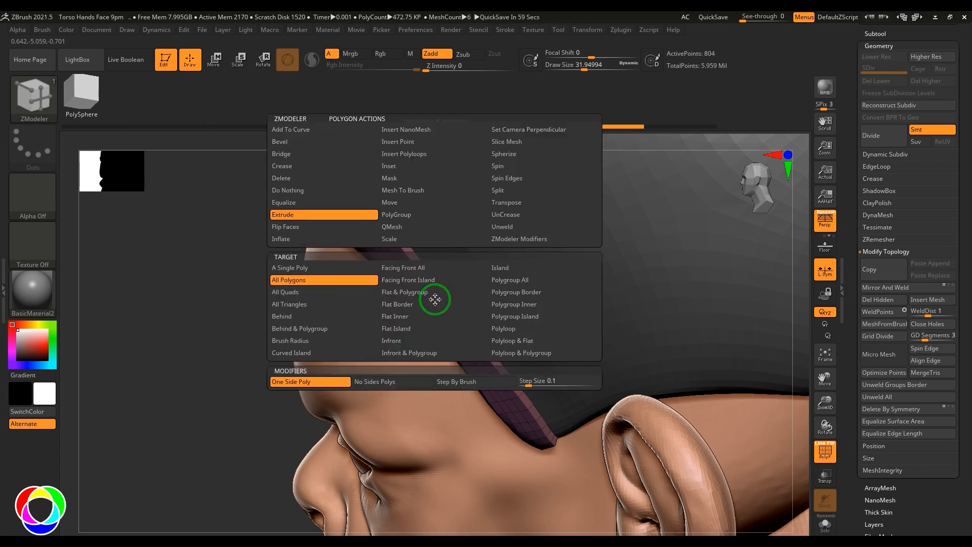
{"action": "left_click", "coordinate": [516, 203]}
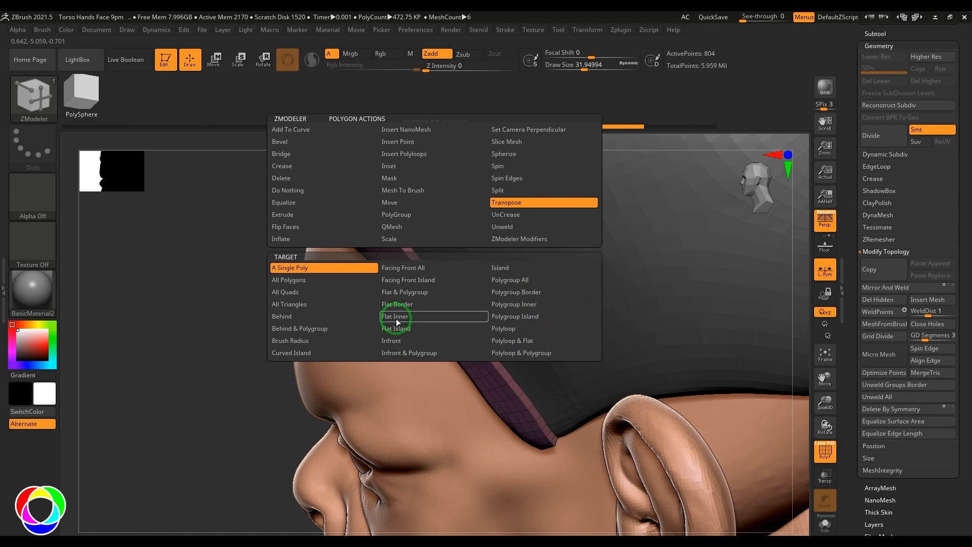
{"action": "left_click", "coordinate": [510, 280]}
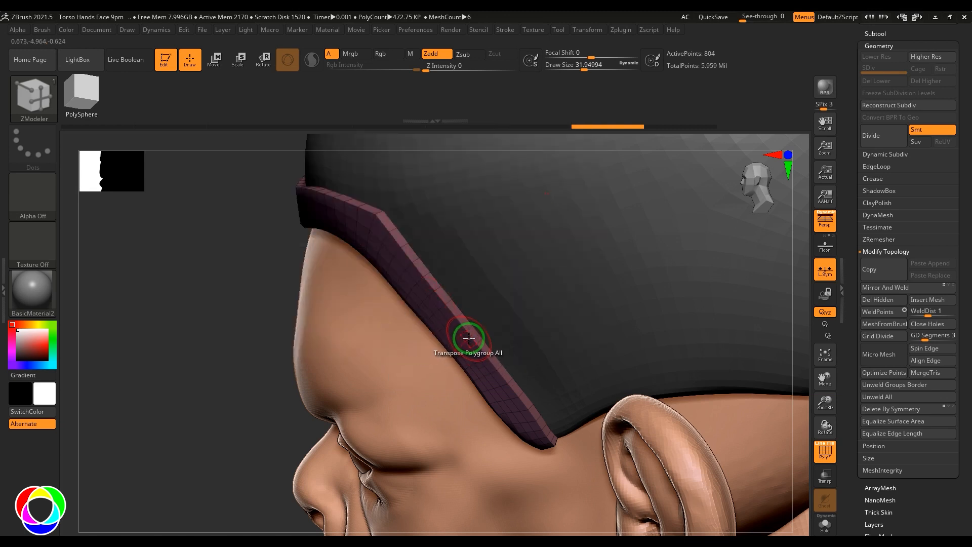
{"action": "left_click", "coordinate": [465, 338]}
{"action": "left_click_drag", "start_coordinate": [433, 371], "coordinate": [425, 375]}
{"action": "left_click_drag", "start_coordinate": [231, 350], "coordinate": [234, 278]}
{"action": "right_click_drag", "start_coordinate": [250, 281], "coordinate": [729, 431]}
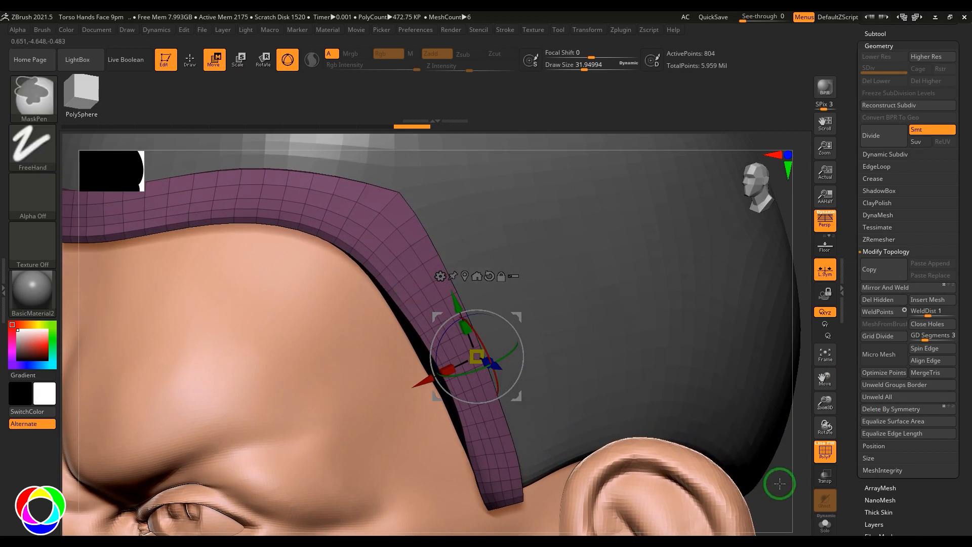
- Return to drawing with the Standard brush, then switch back to the ZModeler brush
{"action": "key", "text": "b"}
{"action": "key", "text": "s"}
{"action": "key", "text": "t"}
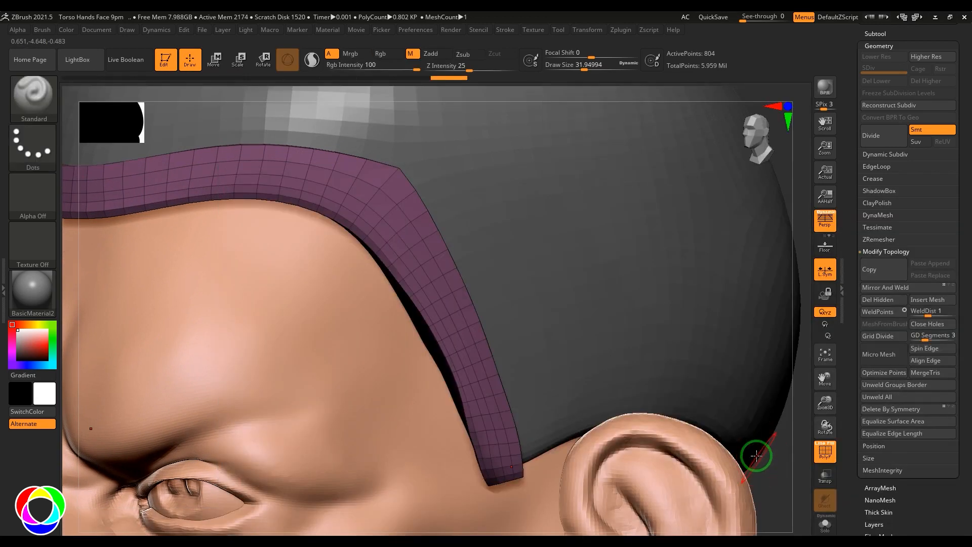
{"action": "key", "text": "b"}
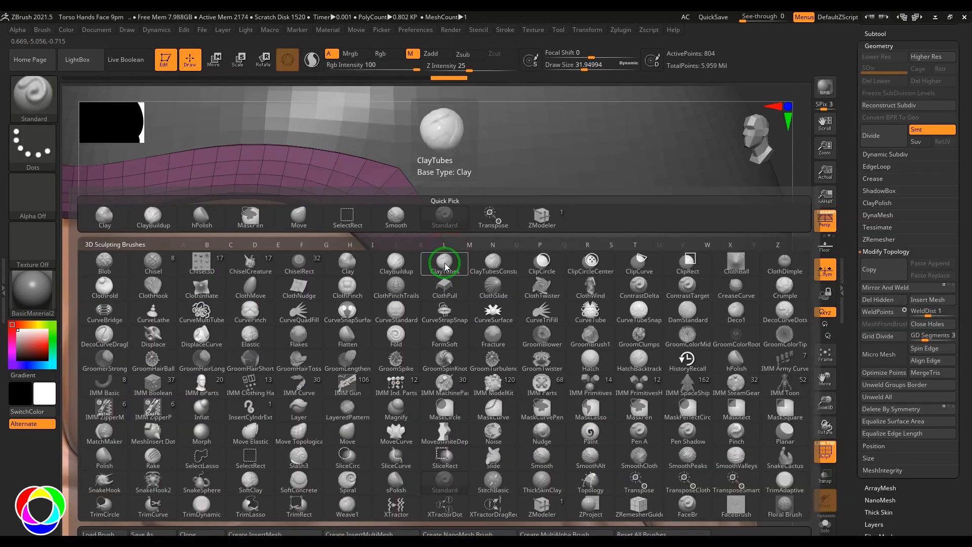
{"action": "key", "text": "z"}
{"action": "key", "text": "m"}
- Extrude the cap-side face loop of the band outward into a raised rim using the Polyloop & Polygroup target
{"action": "key", "text": "space"}
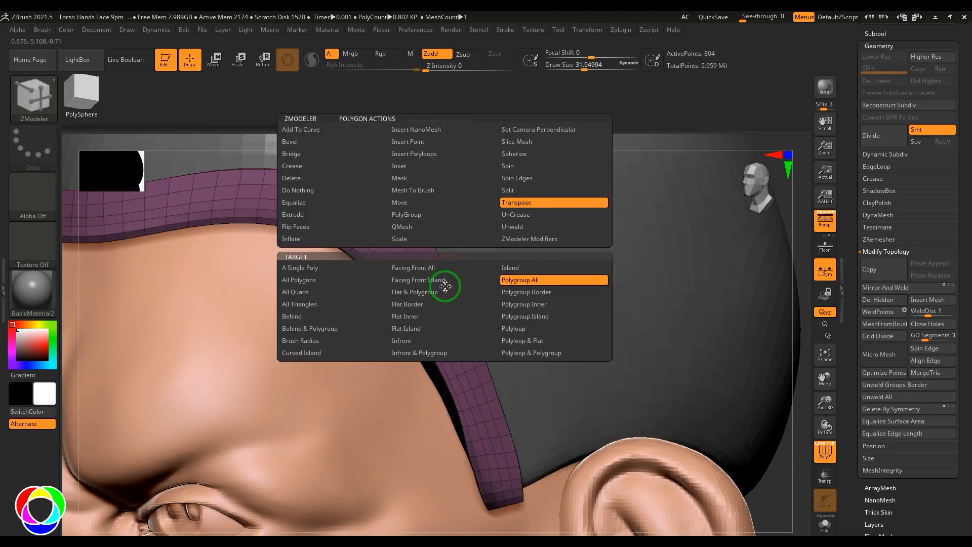
{"action": "left_click", "coordinate": [311, 215]}
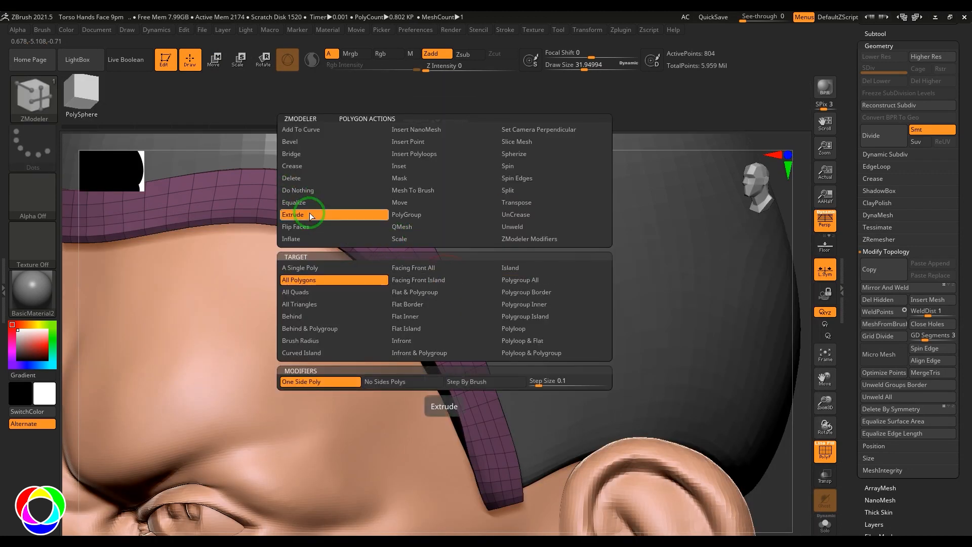
{"action": "left_click", "coordinate": [522, 329]}
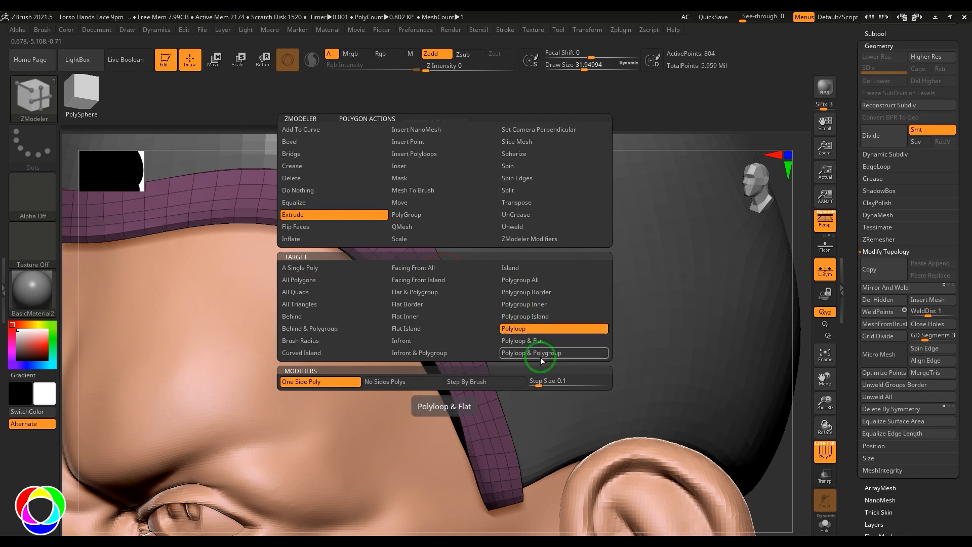
{"action": "key", "text": "space"}
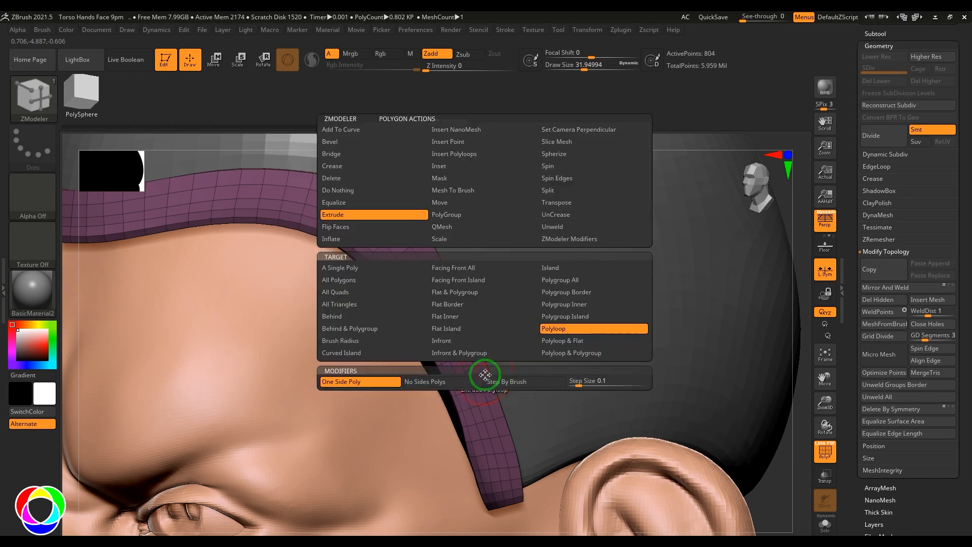
{"action": "left_click", "coordinate": [570, 354]}
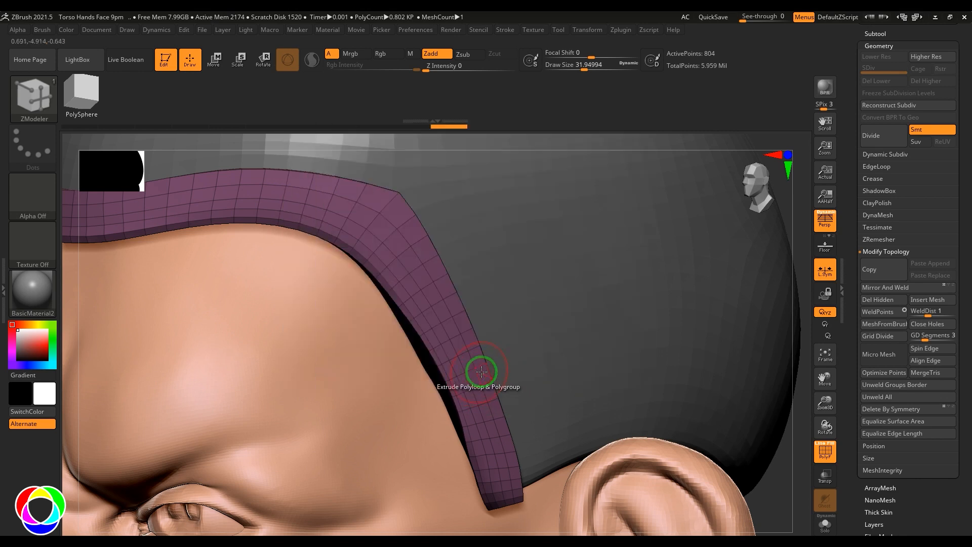
{"action": "left_click_drag", "start_coordinate": [792, 428], "coordinate": [754, 442]}
{"action": "left_click_drag", "start_coordinate": [172, 357], "coordinate": [191, 355]}
{"action": "left_click_drag", "start_coordinate": [454, 319], "coordinate": [443, 341]}
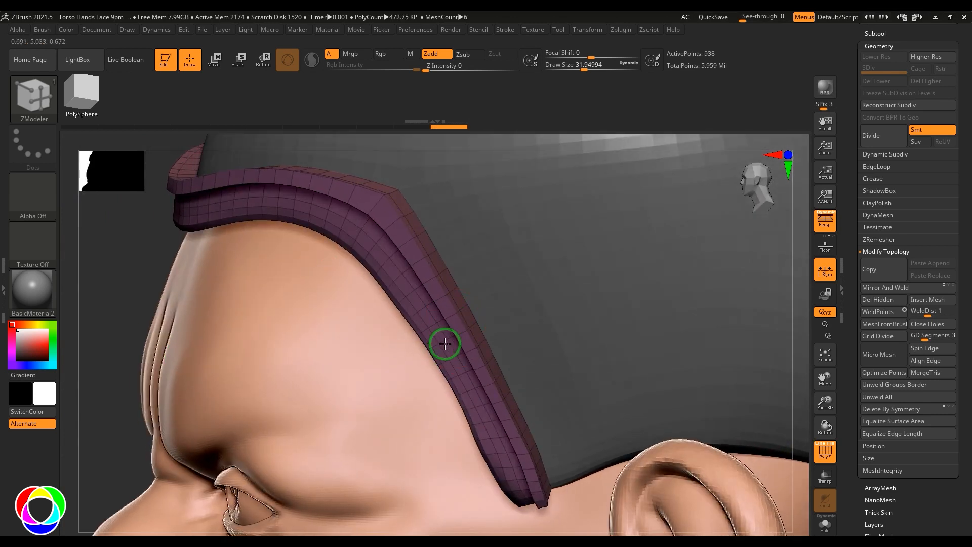
- Extrude the band's faces again using ZModeler Extrude with the Polygroup Border target
{"action": "left_click_drag", "start_coordinate": [99, 280], "coordinate": [402, 326]}
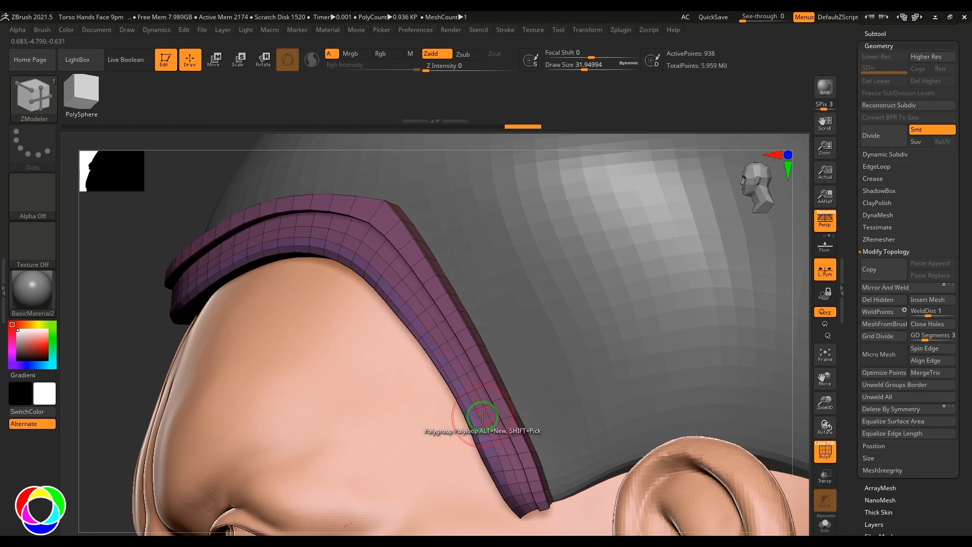
{"action": "key", "text": "space"}
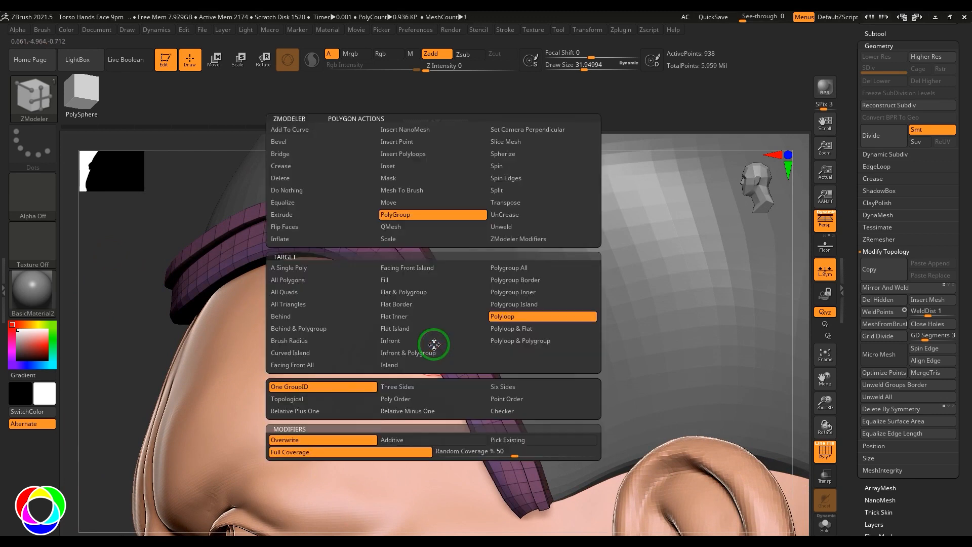
{"action": "left_click", "coordinate": [282, 215]}
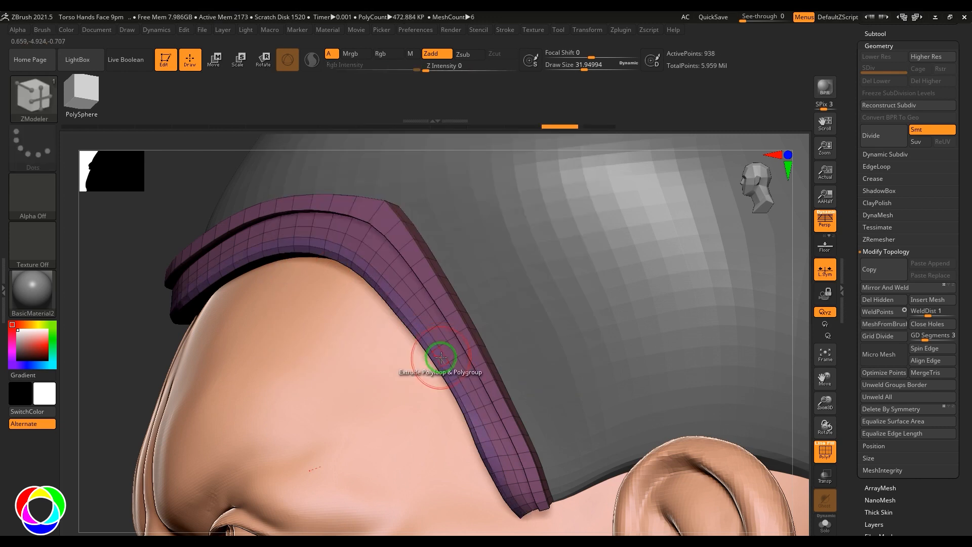
{"action": "key", "text": "space"}
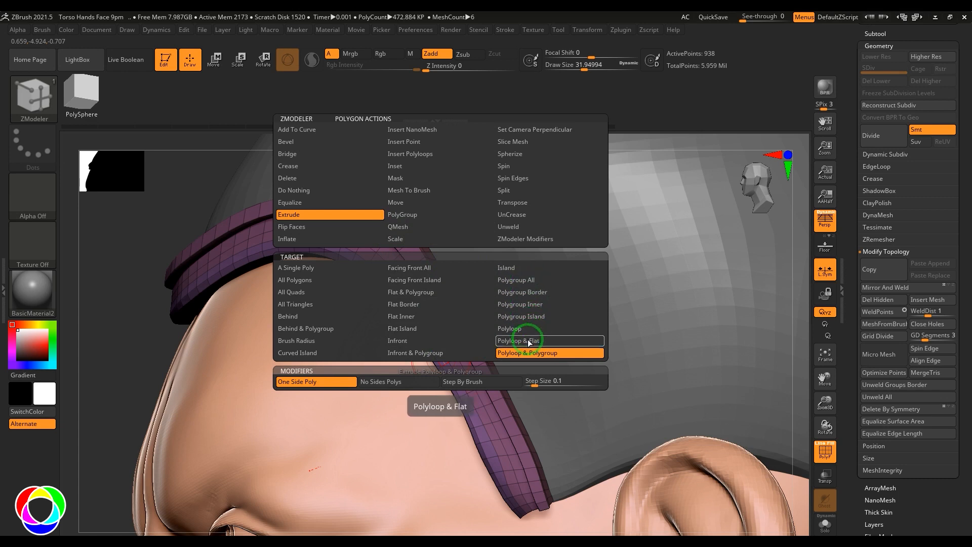
{"action": "left_click", "coordinate": [524, 295]}
{"action": "left_click_drag", "start_coordinate": [458, 387], "coordinate": [434, 399]}
{"action": "left_click_drag", "start_coordinate": [155, 360], "coordinate": [565, 390]}
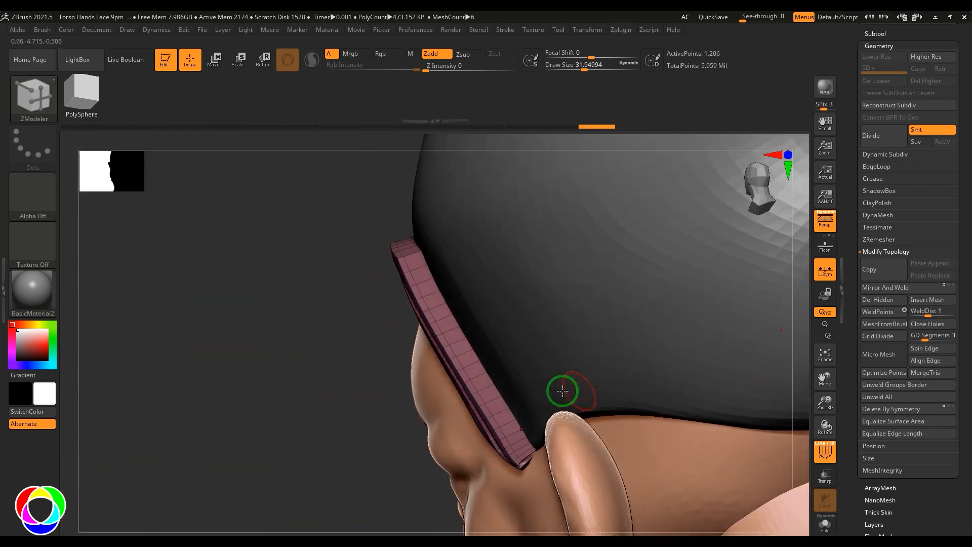
- Insert a lengthwise edge loop along the band's side facing the helmet cap using the ZModeler edge Insert action
{"action": "left_click_drag", "start_coordinate": [270, 368], "coordinate": [293, 413], "text": "alt"}
{"action": "key", "text": "space"}
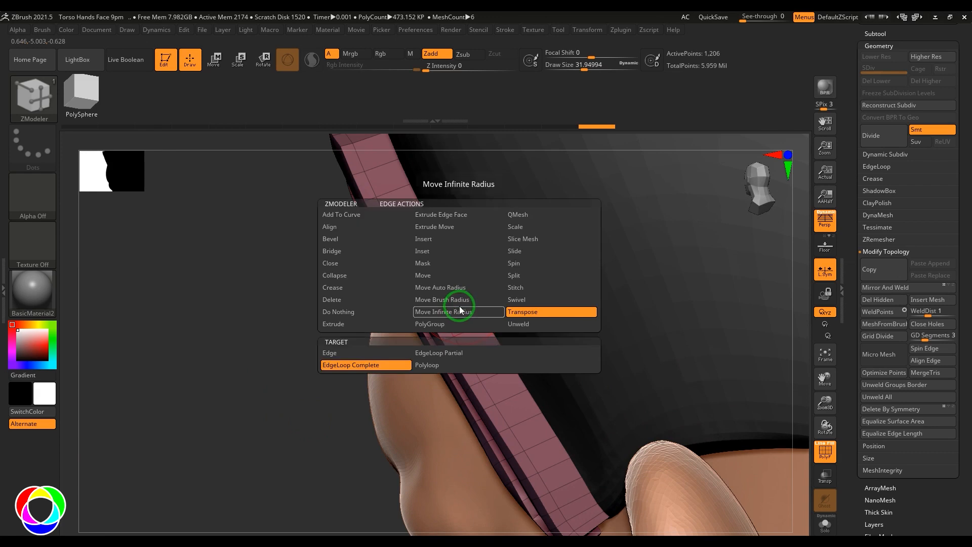
{"action": "left_click", "coordinate": [432, 242]}
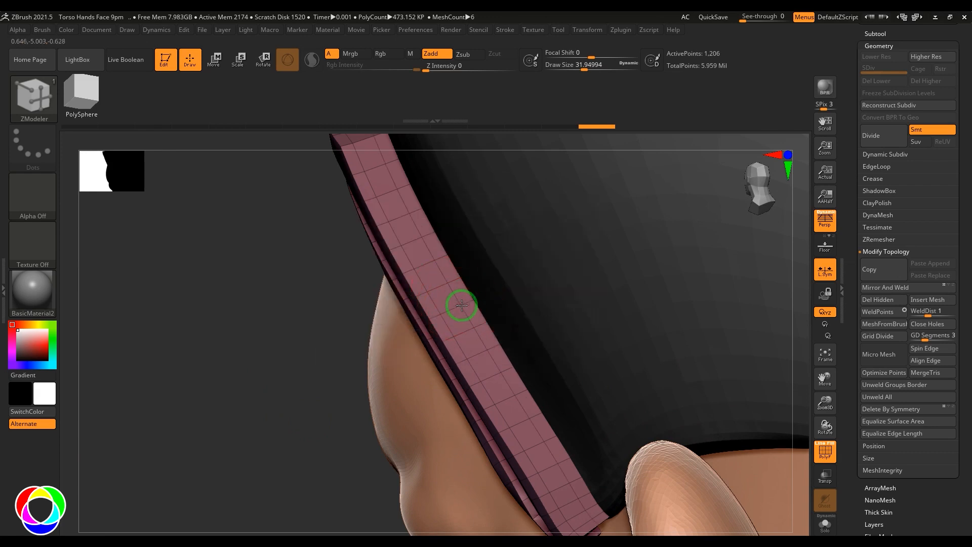
{"action": "left_click_drag", "start_coordinate": [268, 388], "coordinate": [461, 298]}
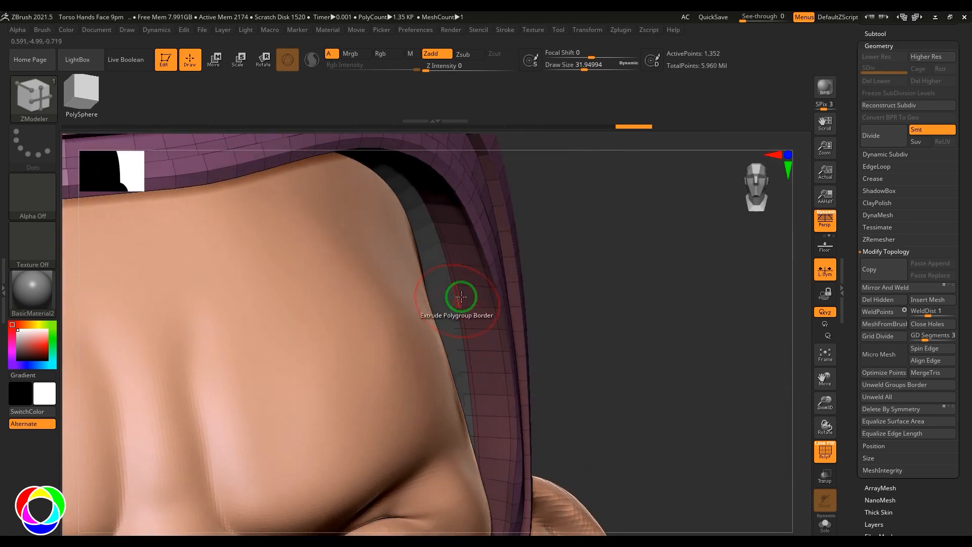
{"action": "left_click_drag", "start_coordinate": [653, 334], "coordinate": [600, 350]}
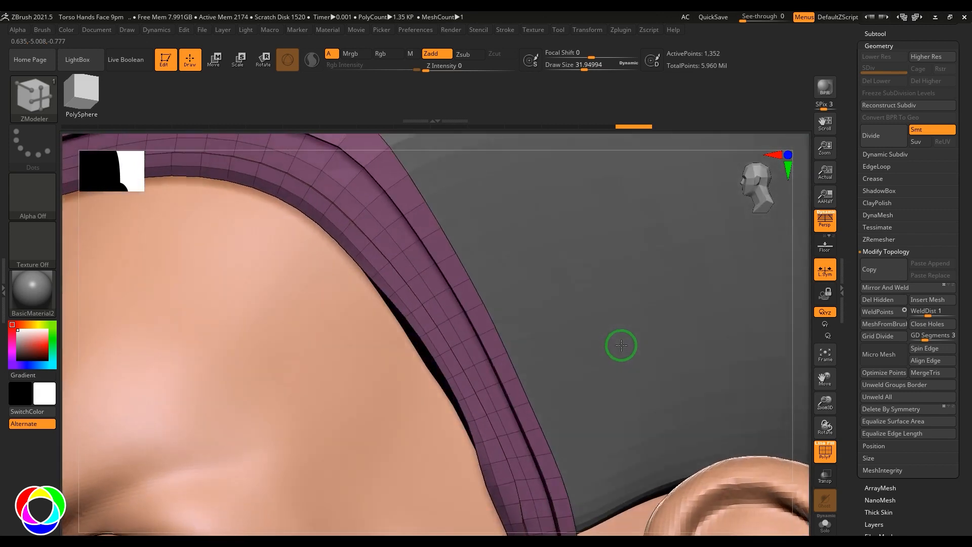
- Smooth the trim band by subdividing it to SDiv level 3 and frame it on the head
{"action": "key", "text": "ctrl+d"}
{"action": "key", "text": "ctrl+d"}
{"action": "key", "text": "ctrl+d"}
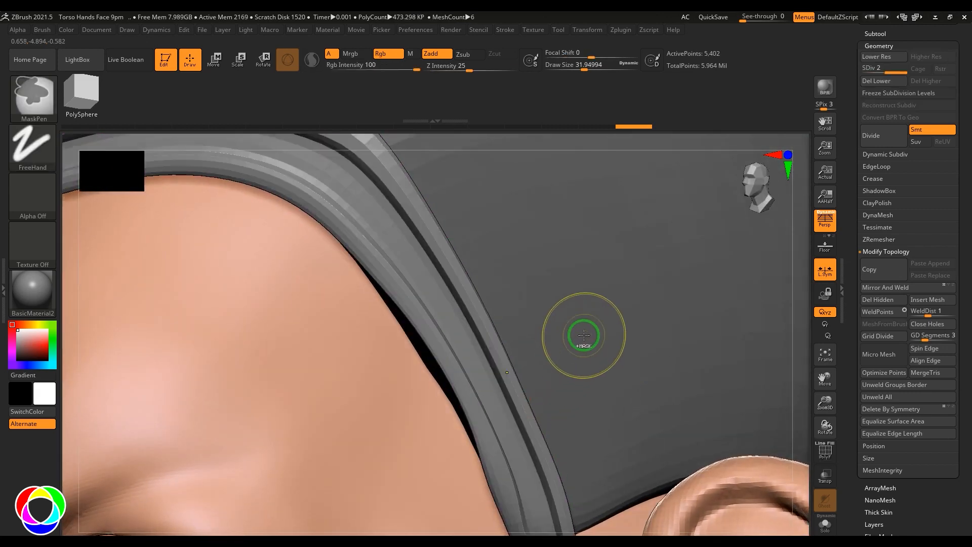
{"action": "key", "text": "f"}
{"action": "mouse_move", "coordinate": [721, 421]}
{"action": "left_mouse_down"}
{"action": "mouse_move", "coordinate": [725, 389]}
{"action": "mouse_move", "coordinate": [686, 402]}
{"action": "mouse_move", "coordinate": [728, 467]}
{"action": "mouse_move", "coordinate": [765, 456]}
{"action": "left_mouse_up"}
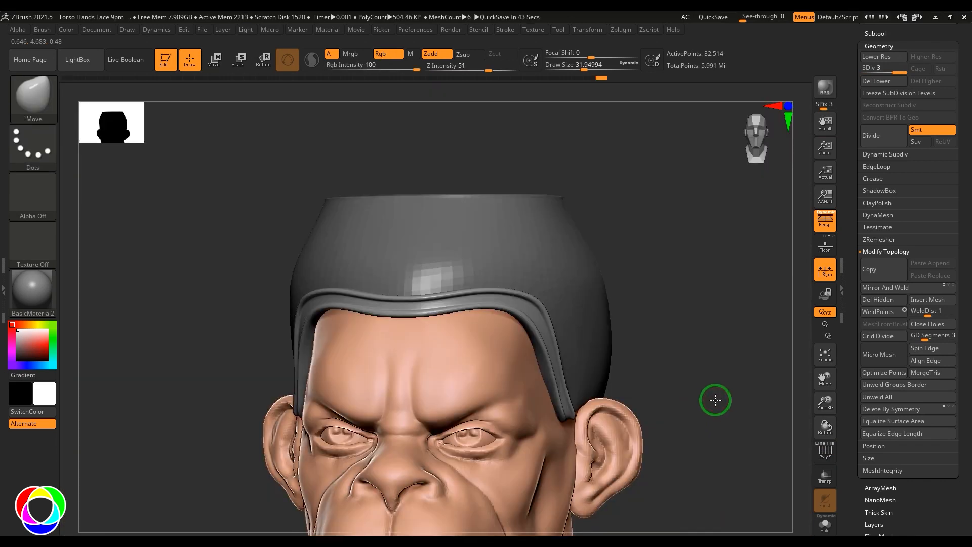
{"action": "mouse_move", "coordinate": [714, 400]}
{"action": "left_mouse_down", "text": "alt"}
{"action": "mouse_move", "coordinate": [718, 382]}
{"action": "mouse_move", "coordinate": [706, 385]}
{"action": "mouse_move", "coordinate": [730, 369]}
{"action": "mouse_move", "coordinate": [714, 375]}
{"action": "mouse_move", "coordinate": [708, 395]}
{"action": "mouse_move", "coordinate": [721, 386]}
{"action": "mouse_move", "coordinate": [723, 397]}
{"action": "mouse_move", "coordinate": [728, 380]}
{"action": "left_mouse_up", "text": "alt"}
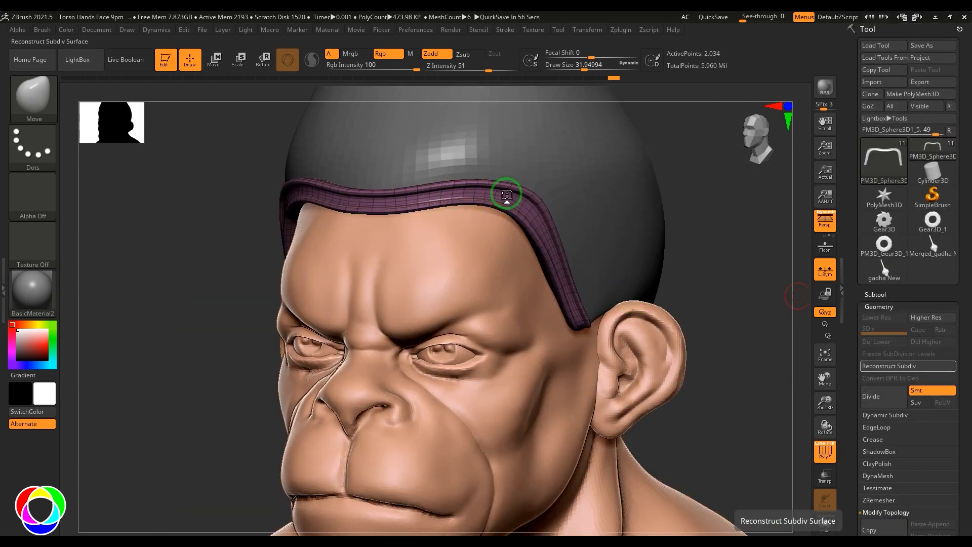
{"action": "left_click_drag", "start_coordinate": [726, 294], "coordinate": [746, 281]}
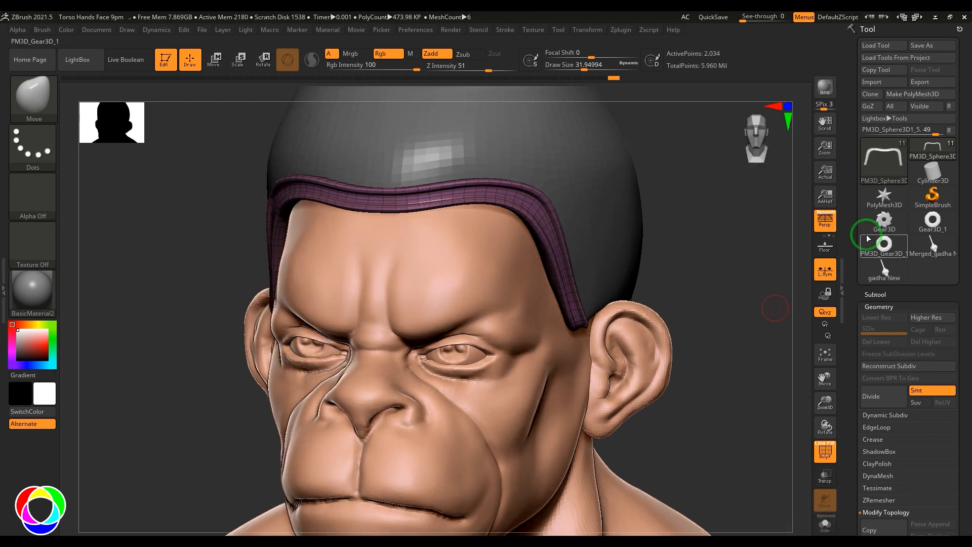
{"action": "left_click", "coordinate": [883, 196]}
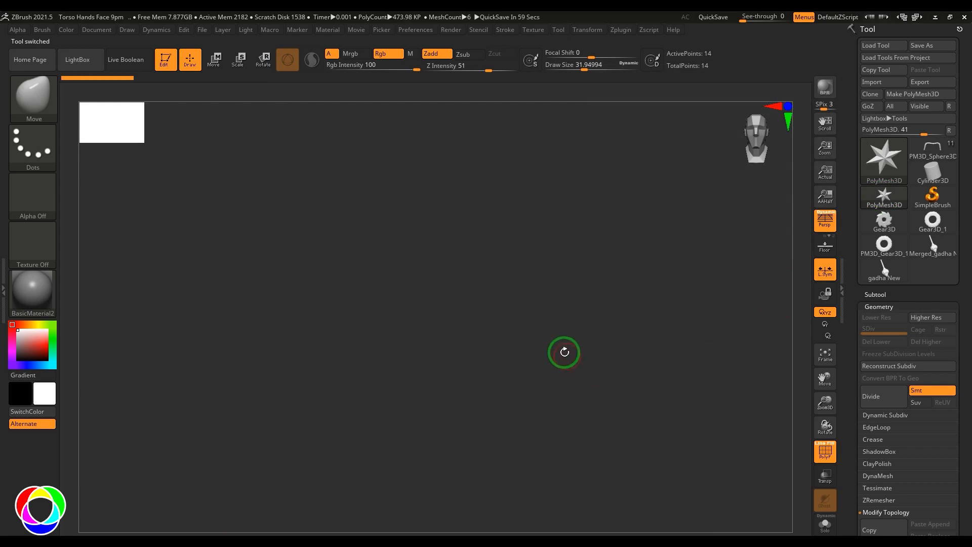
{"action": "left_click", "coordinate": [932, 155]}
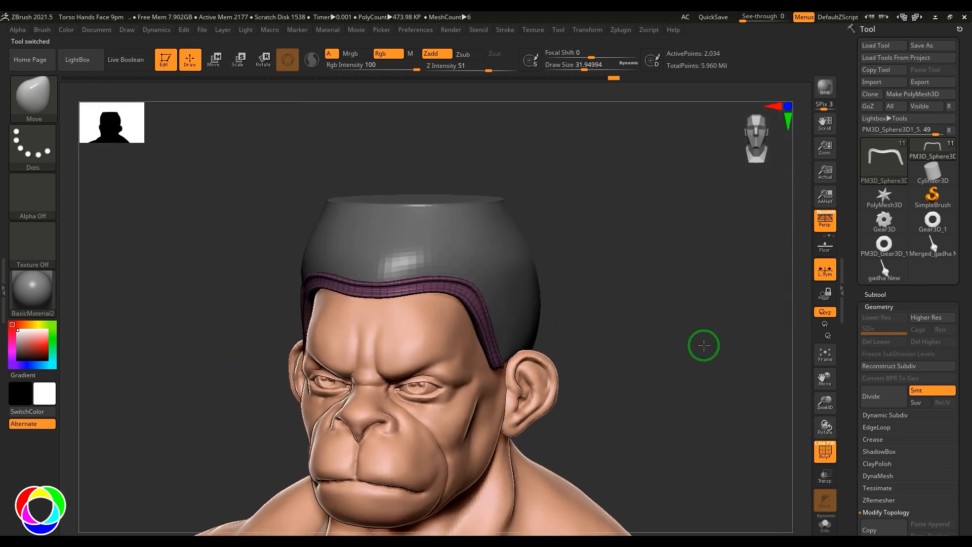
- Switch to the PolyMesh3D star tool and initialize it as a QCube with resolution 2 on every axis
{"action": "left_click", "coordinate": [885, 195]}
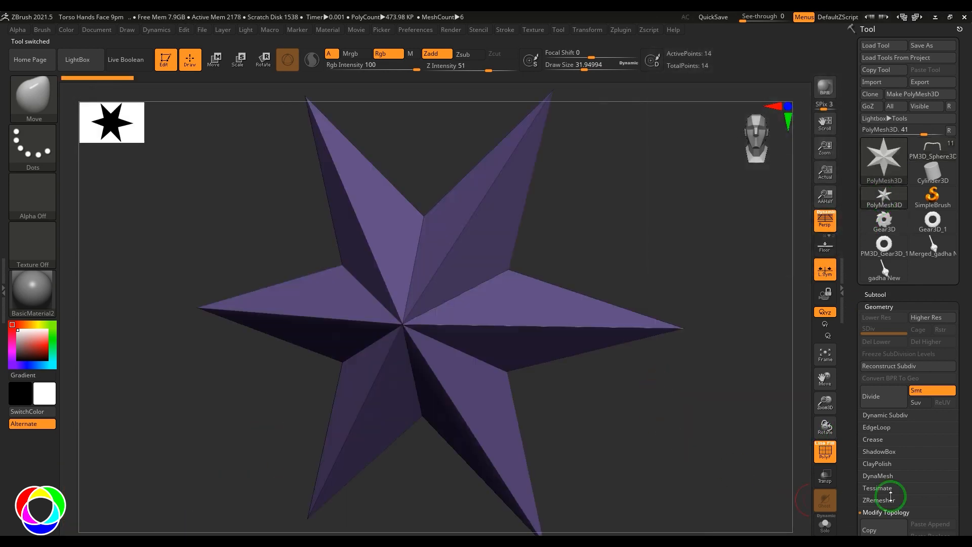
{"action": "left_click_drag", "start_coordinate": [964, 473], "coordinate": [953, 337]}
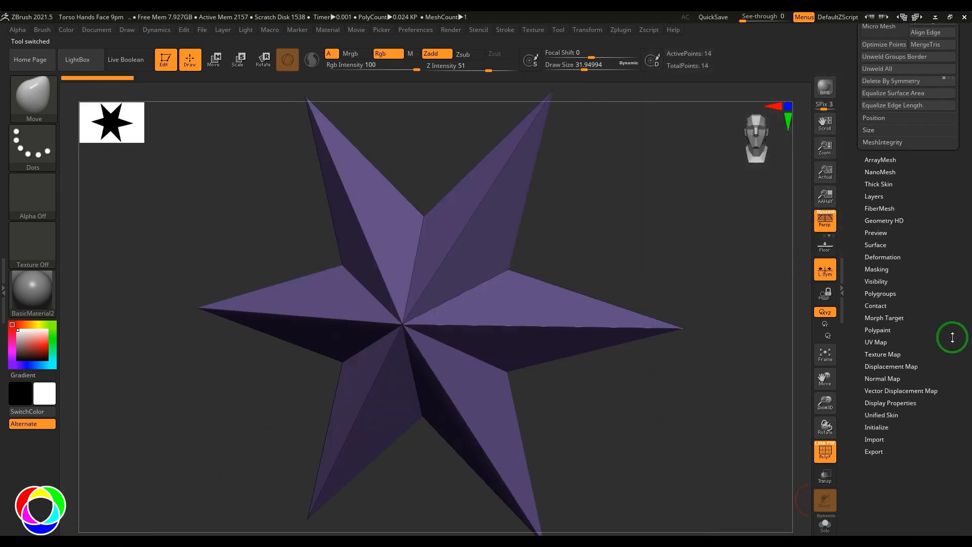
{"action": "left_click", "coordinate": [877, 428]}
{"action": "left_click", "coordinate": [872, 336]}
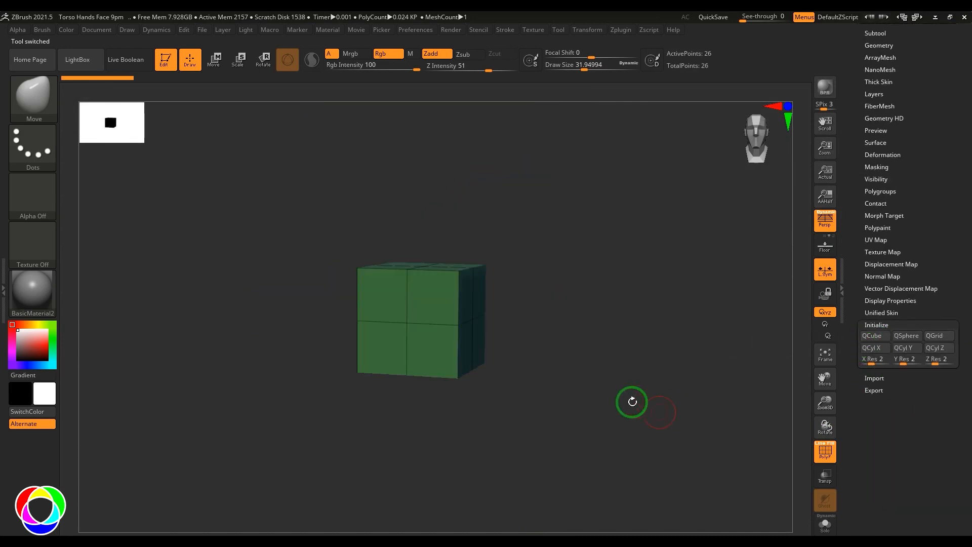
{"action": "left_click_drag", "start_coordinate": [629, 401], "coordinate": [600, 425]}
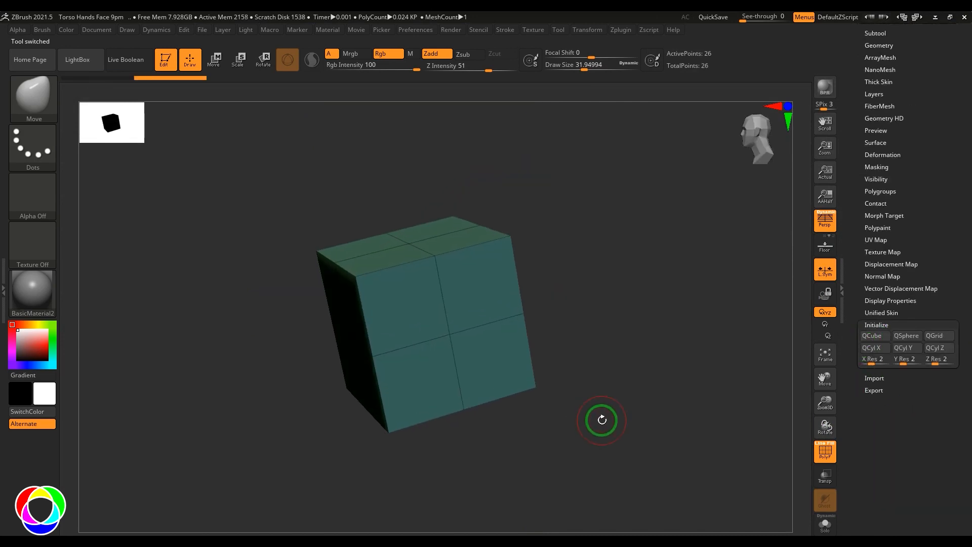
- Delete the cube's middle edge loops using the ZModeler edge Delete action with the EdgeLoop Complete target
{"action": "key", "text": "b"}
{"action": "key", "text": "z"}
{"action": "key", "text": "m"}
{"action": "key", "text": "space"}
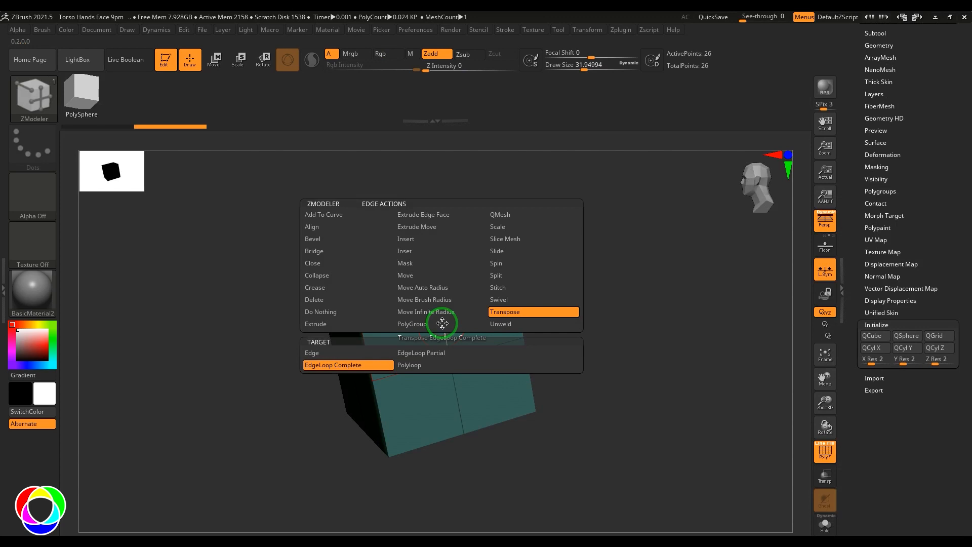
{"action": "left_click", "coordinate": [340, 306]}
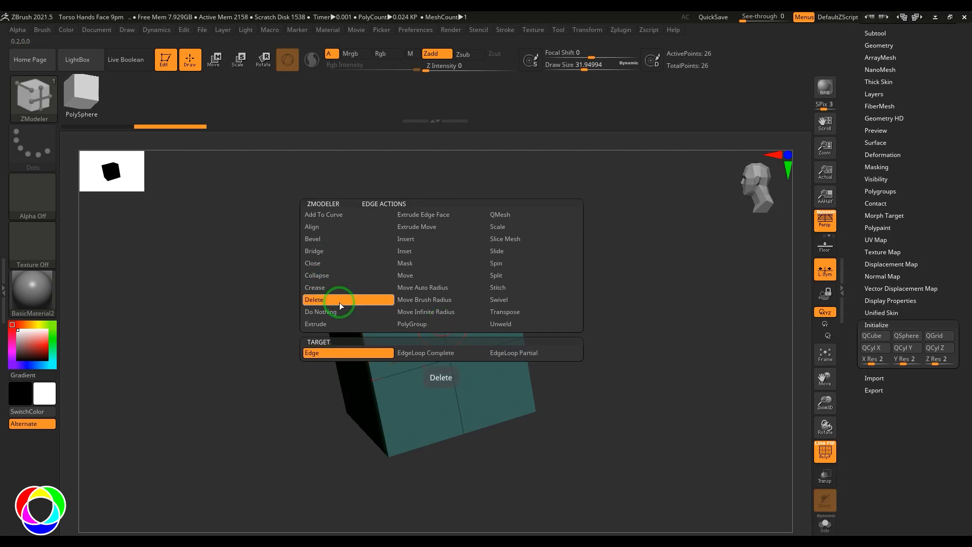
{"action": "left_click", "coordinate": [426, 353]}
{"action": "left_click", "coordinate": [462, 357]}
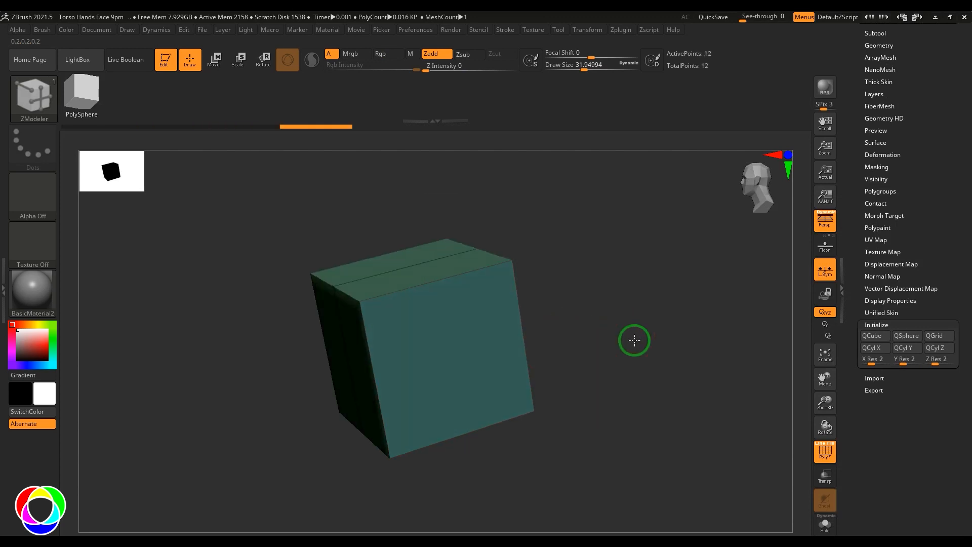
{"action": "mouse_move", "coordinate": [635, 340]}
{"action": "left_mouse_down"}
{"action": "mouse_move", "coordinate": [642, 342]}
{"action": "mouse_move", "coordinate": [612, 356]}
{"action": "mouse_move", "coordinate": [618, 341]}
{"action": "left_mouse_up"}
{"action": "left_click", "coordinate": [415, 260]}
- Flatten the cube along its depth into a thin square slab and return to the ZModeler brush
{"action": "key", "text": "w"}
{"action": "mouse_move", "coordinate": [395, 356]}
{"action": "left_mouse_down"}
{"action": "mouse_move", "coordinate": [515, 316]}
{"action": "mouse_move", "coordinate": [547, 367]}
{"action": "mouse_move", "coordinate": [604, 368]}
{"action": "left_mouse_up"}
{"action": "key", "text": "b"}
{"action": "key", "text": "z"}
{"action": "key", "text": "m"}
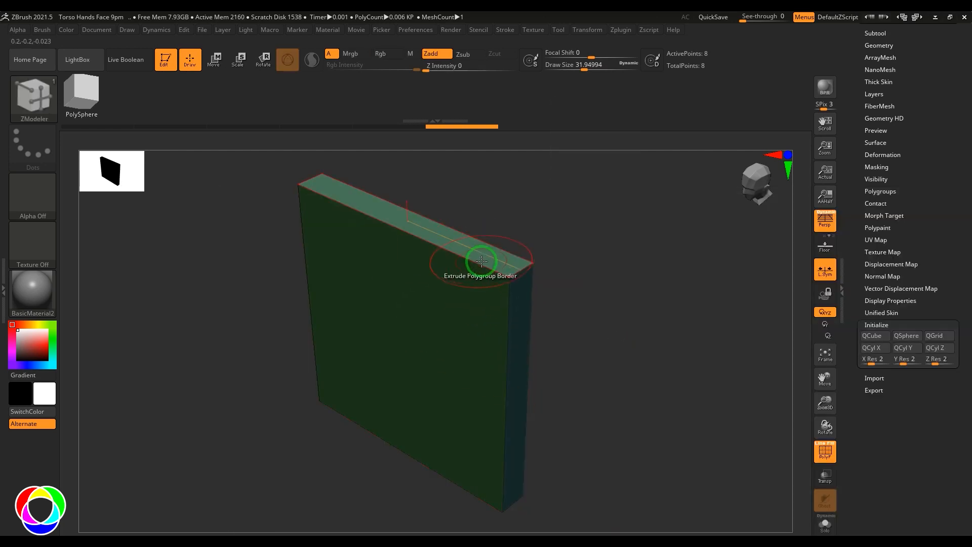
- Bevel the slab's front face into a two-tier sloped border using the ZModeler polygon Bevel action
{"action": "key", "text": "space"}
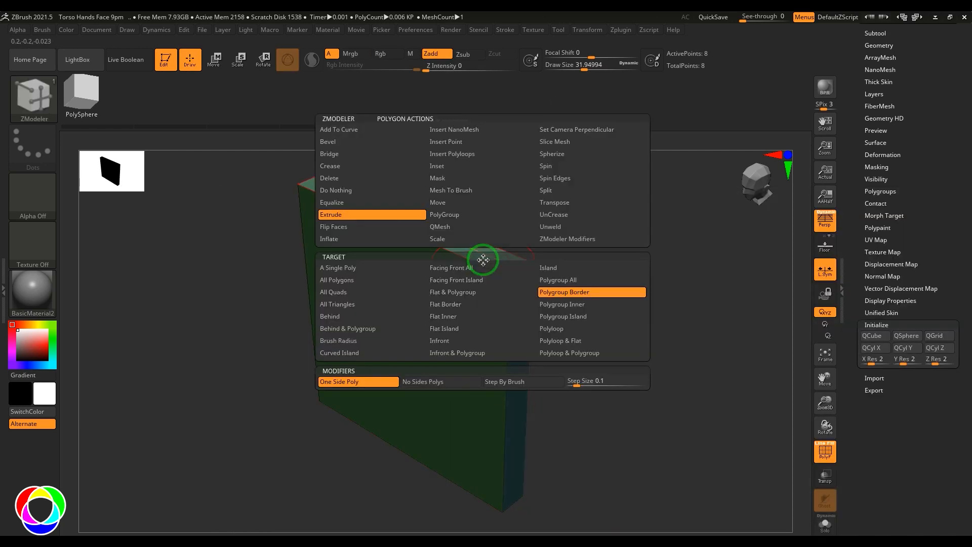
{"action": "left_click_drag", "start_coordinate": [634, 428], "coordinate": [454, 321]}
{"action": "key", "text": "space"}
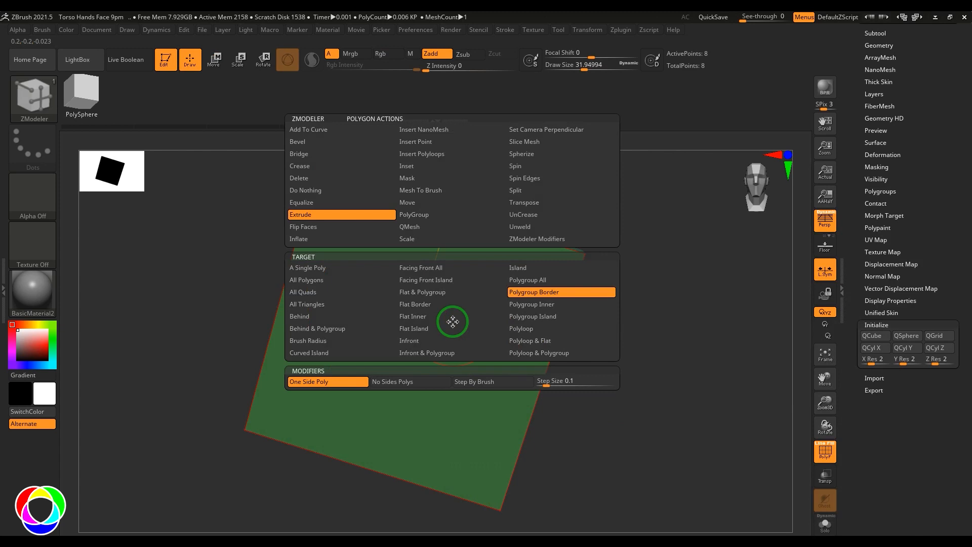
{"action": "left_click", "coordinate": [328, 142]}
{"action": "left_click_drag", "start_coordinate": [409, 330], "coordinate": [394, 334]}
{"action": "left_click_drag", "start_coordinate": [539, 361], "coordinate": [413, 331]}
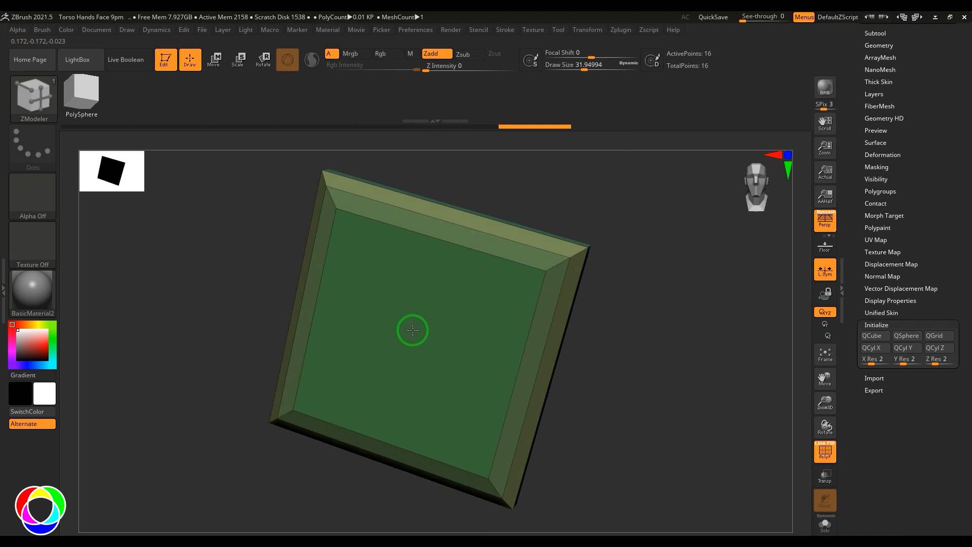
- Push the inner front face inward with Transpose and the Polygroup All target to form a recessed frame
{"action": "left_click_drag", "start_coordinate": [564, 372], "coordinate": [623, 393]}
{"action": "key", "text": "space"}
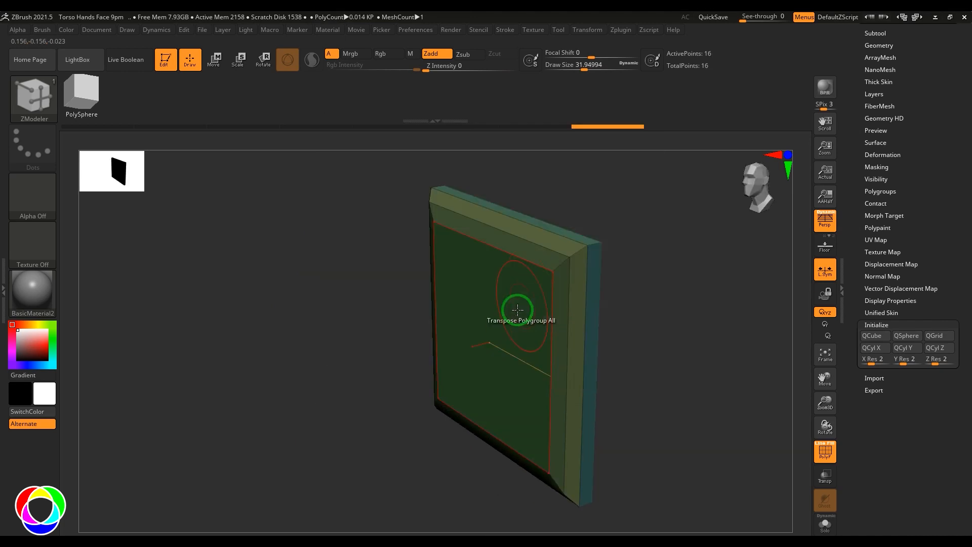
{"action": "key", "text": "w"}
{"action": "left_click_drag", "start_coordinate": [439, 355], "coordinate": [458, 356]}
{"action": "left_click_drag", "start_coordinate": [648, 326], "coordinate": [647, 364]}
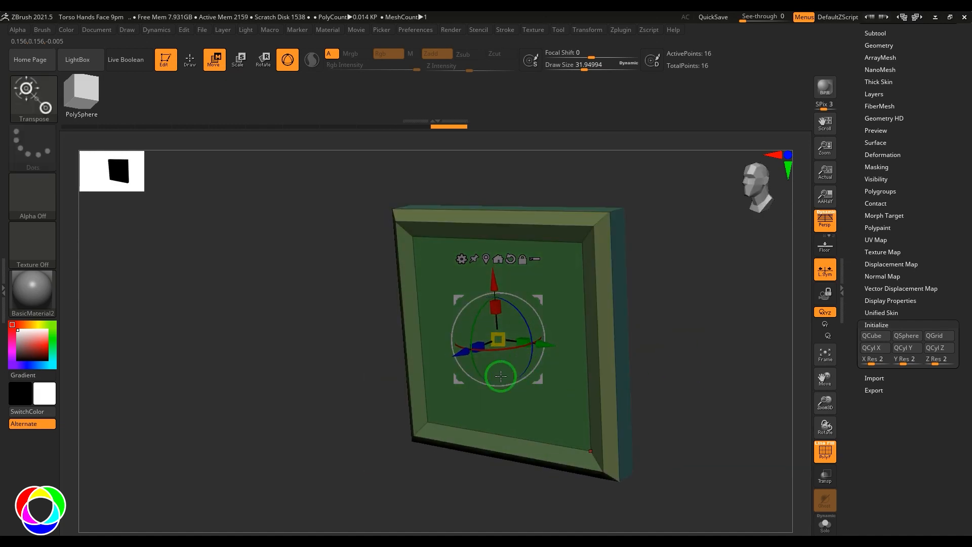
- Extrude the recessed inner face deeper into the slab using ZModeler Extrude with the A Single Poly target
{"action": "key", "text": "b"}
{"action": "key", "text": "z"}
{"action": "key", "text": "m"}
{"action": "key", "text": "space"}
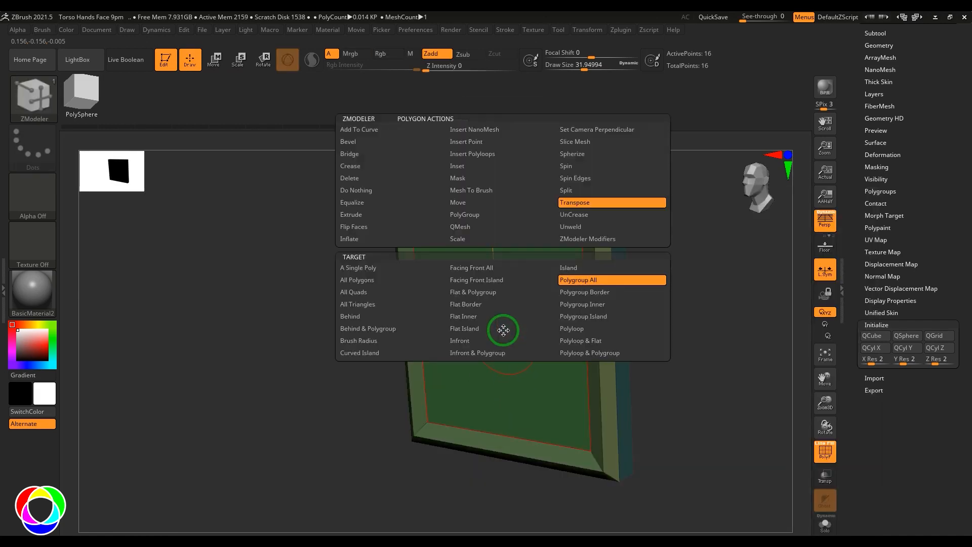
{"action": "left_click", "coordinate": [381, 216]}
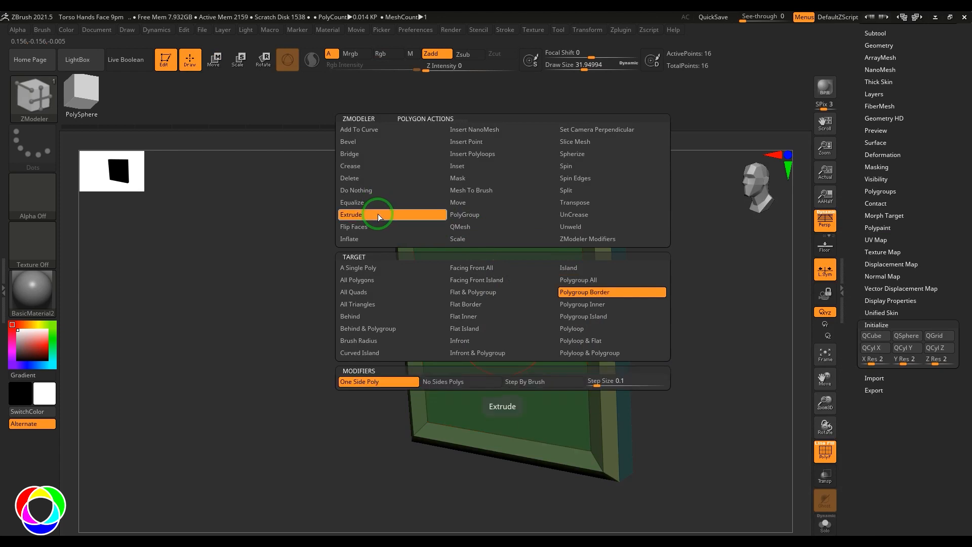
{"action": "left_click", "coordinate": [358, 280]}
{"action": "left_click_drag", "start_coordinate": [730, 370], "coordinate": [666, 373]}
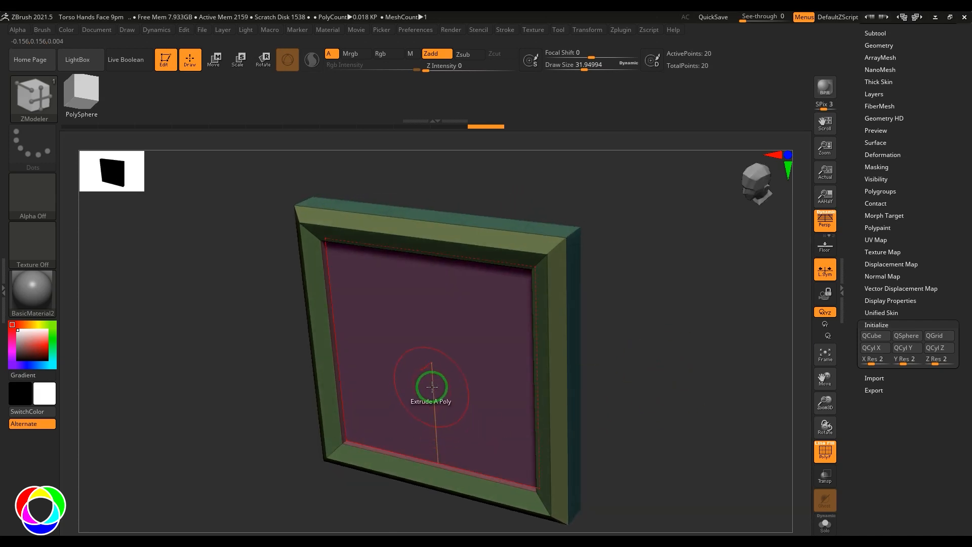
- Bevel the sunken face slightly inward and extrude it out past the frame as a raised center panel
{"action": "key", "text": "space"}
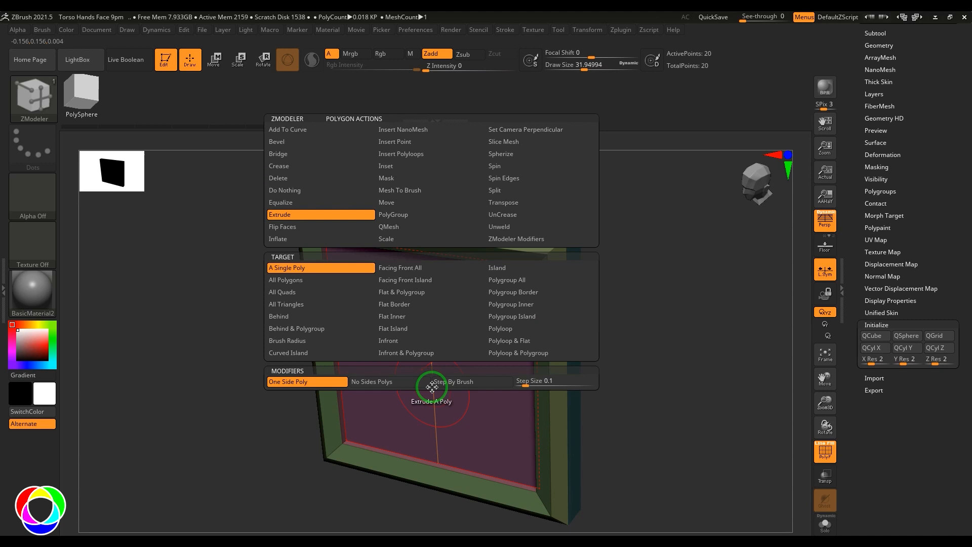
{"action": "left_click", "coordinate": [302, 142]}
{"action": "left_click_drag", "start_coordinate": [423, 353], "coordinate": [434, 336]}
{"action": "key", "text": "space"}
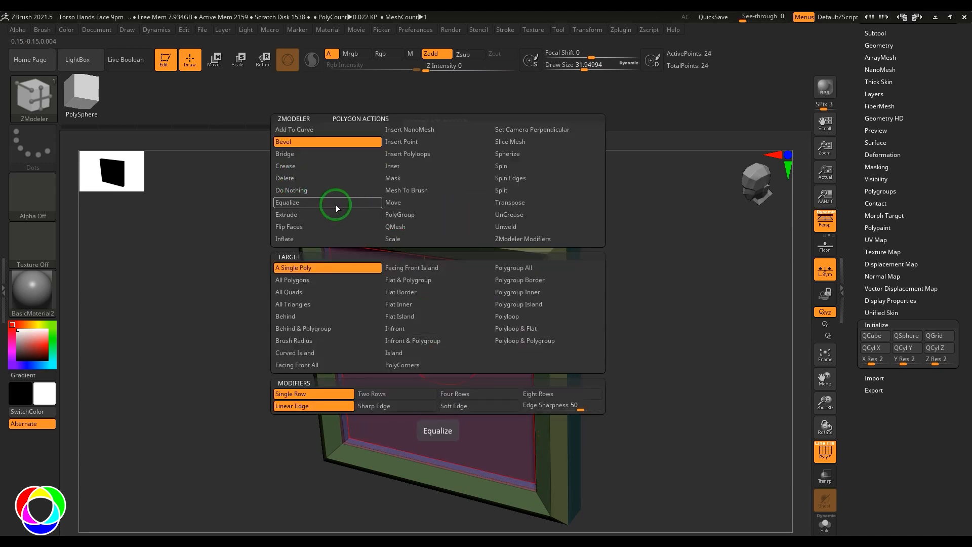
{"action": "left_click", "coordinate": [288, 215]}
{"action": "left_click_drag", "start_coordinate": [427, 345], "coordinate": [393, 397]}
- Bevel the front edge of the raised center panel using the edge Bevel action with the EdgeLoop Complete target
{"action": "key", "text": "space"}
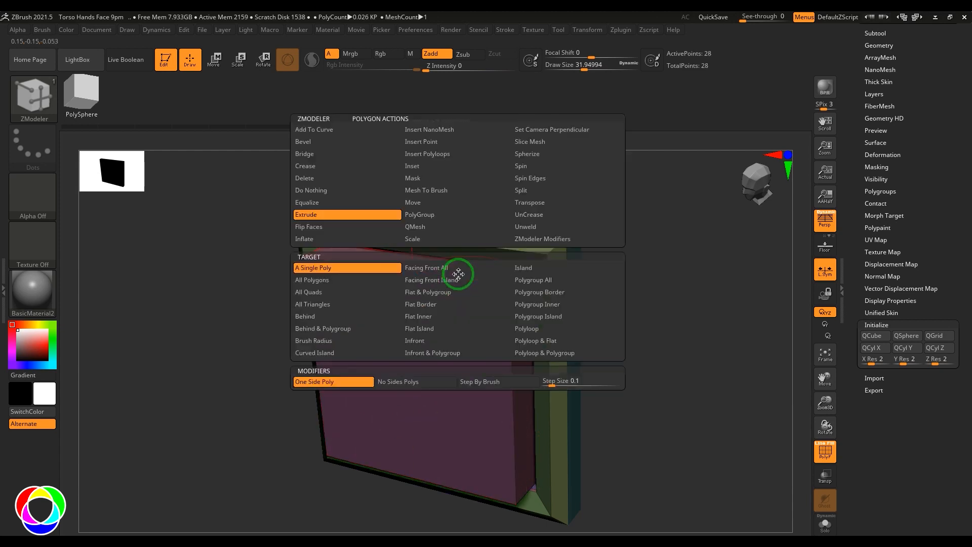
{"action": "left_click", "coordinate": [456, 276]}
{"action": "key", "text": "space"}
{"action": "left_click", "coordinate": [375, 245]}
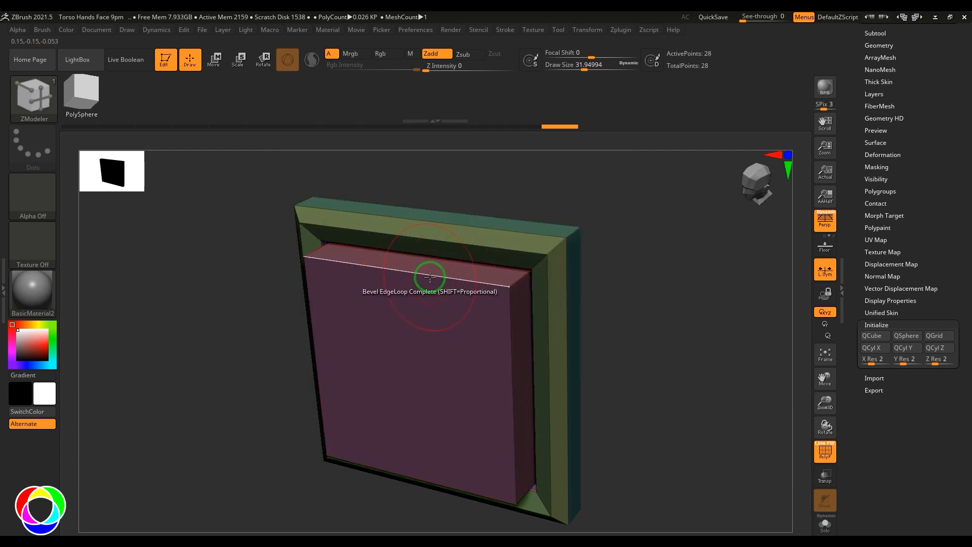
{"action": "left_click_drag", "start_coordinate": [441, 279], "coordinate": [445, 282]}
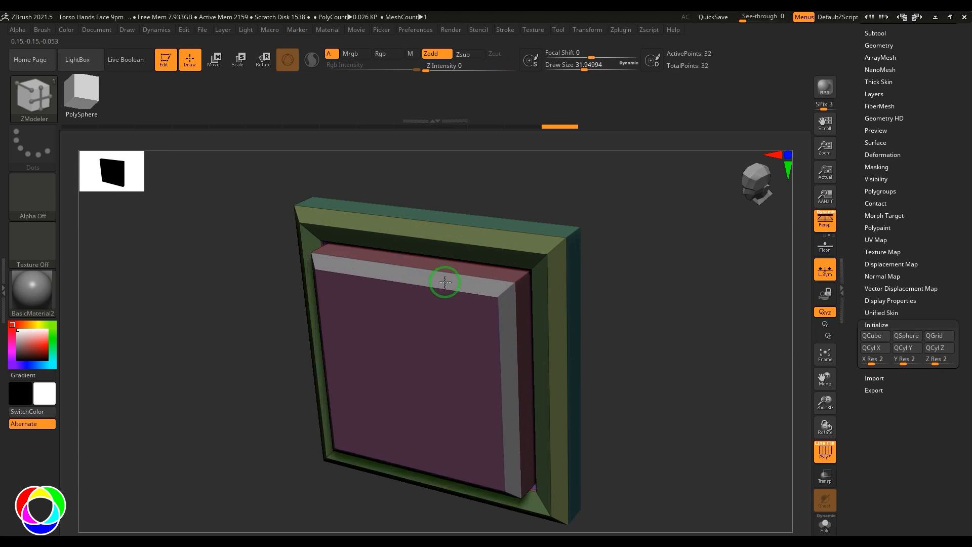
{"action": "left_click_drag", "start_coordinate": [707, 360], "coordinate": [642, 402]}
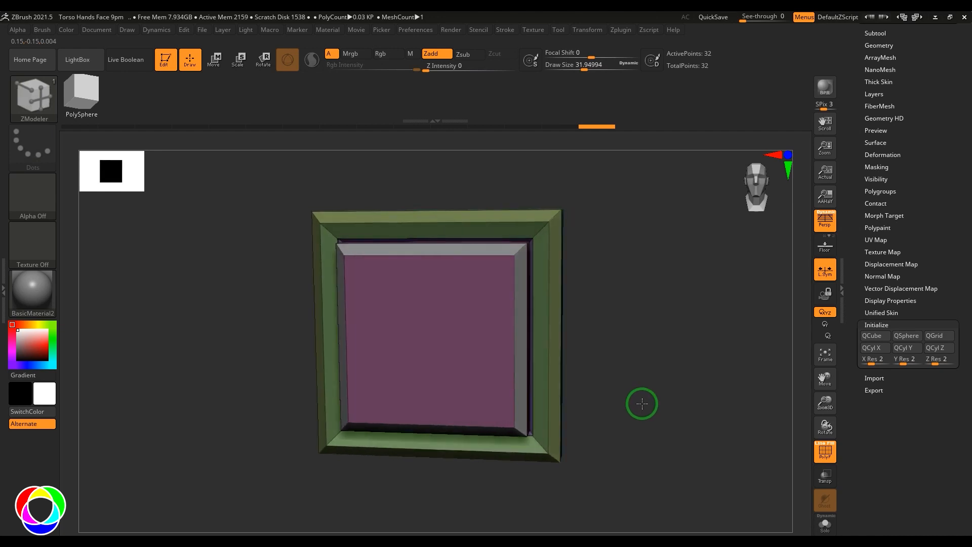
- Insert one vertical and one horizontal center edge loop through the plate using Insert Multiple EdgeLoops with Specified Resolution
{"action": "key", "text": "space"}
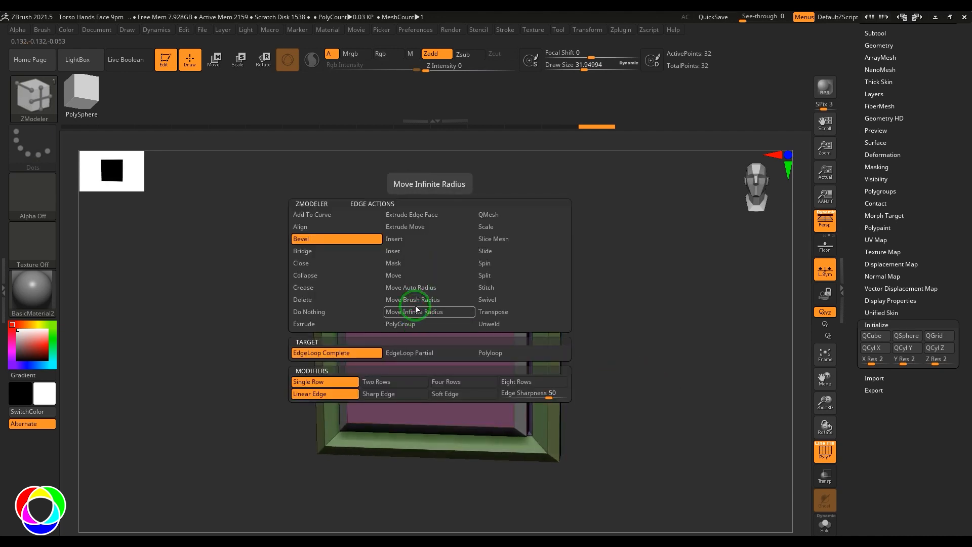
{"action": "left_click", "coordinate": [411, 241]}
{"action": "left_click", "coordinate": [340, 355]}
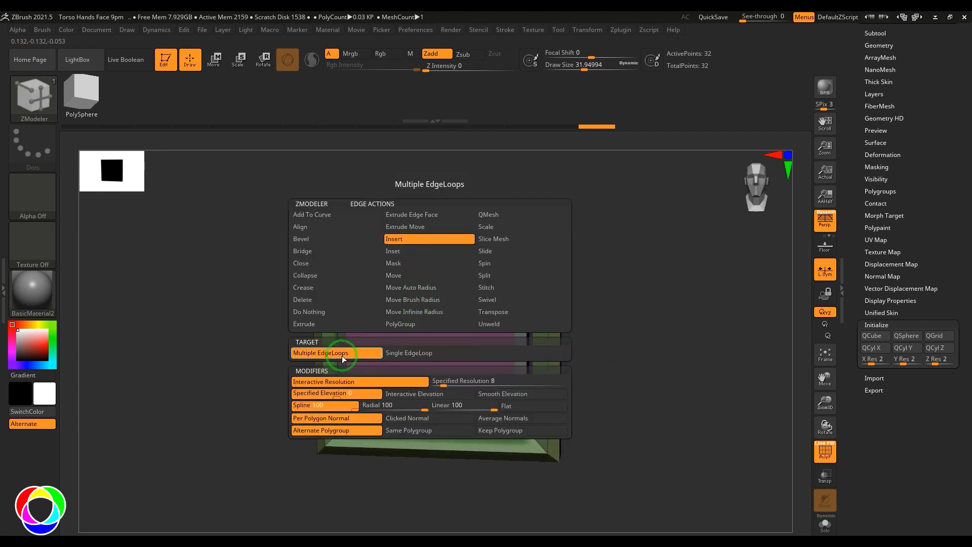
{"action": "left_click", "coordinate": [436, 381]}
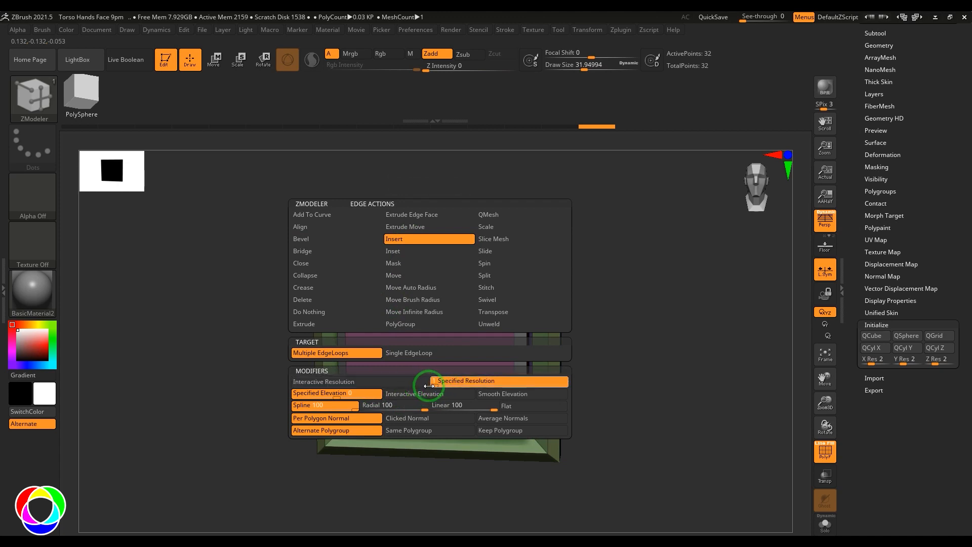
{"action": "left_click", "coordinate": [429, 266]}
{"action": "left_click", "coordinate": [513, 326]}
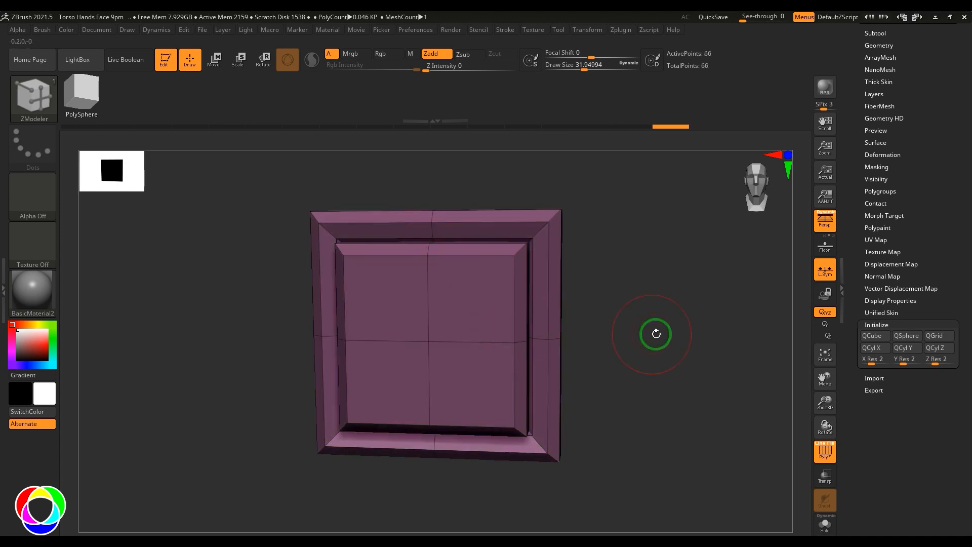
{"action": "mouse_move", "coordinate": [611, 346]}
{"action": "left_mouse_down"}
{"action": "mouse_move", "coordinate": [621, 363]}
{"action": "mouse_move", "coordinate": [610, 348]}
{"action": "left_mouse_up"}
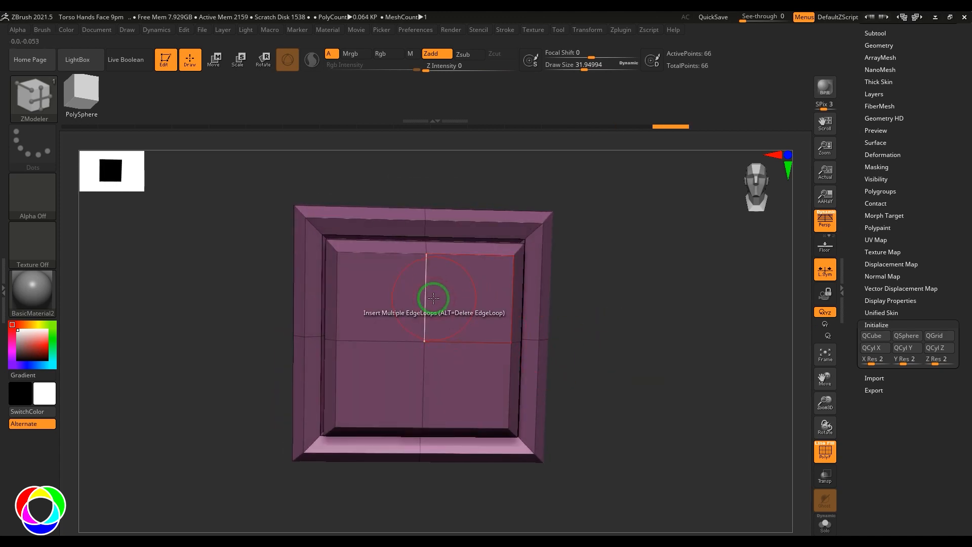
- Select the vertical center edge loop with Transpose EdgeLoop Complete and scale it in Y to about 1.21, peaking both ends
{"action": "key", "text": "space"}
{"action": "left_click", "coordinate": [506, 311]}
{"action": "left_click", "coordinate": [386, 365]}
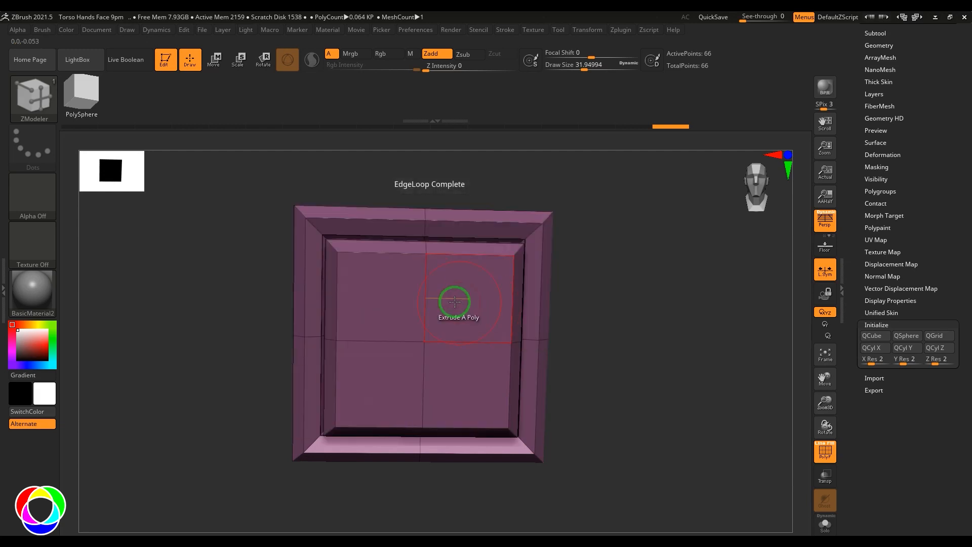
{"action": "key", "text": "w"}
{"action": "left_click_drag", "start_coordinate": [426, 269], "coordinate": [427, 247]}
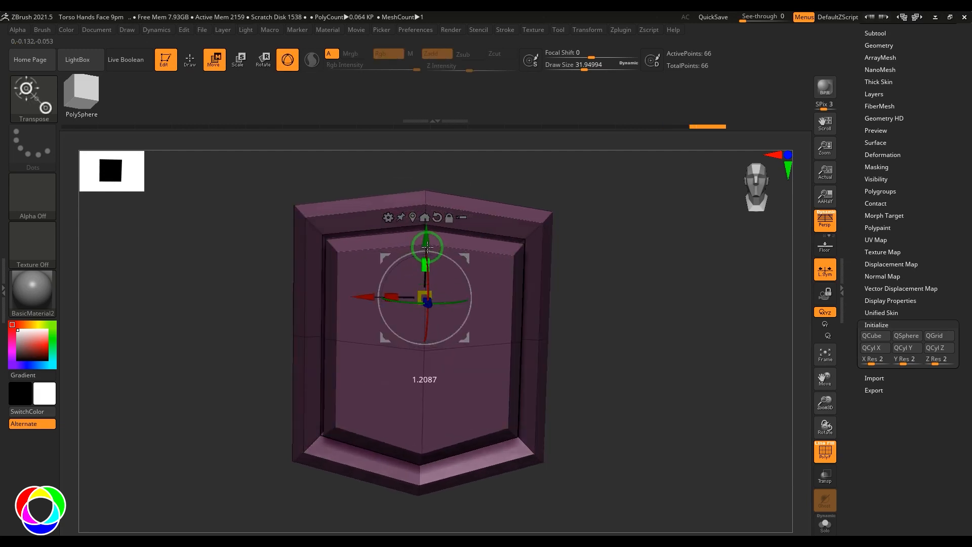
- Select the horizontal center edge loop with Transpose and scale it wider in X to bulge the plate's sides
{"action": "key", "text": "q"}
{"action": "key", "text": "space"}
{"action": "left_click", "coordinate": [476, 353]}
{"action": "left_click", "coordinate": [476, 344]}
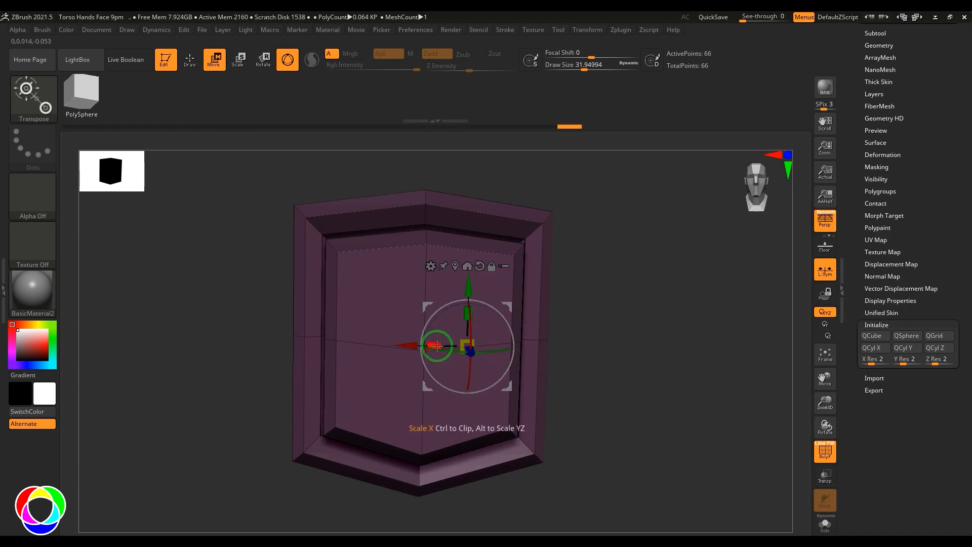
{"action": "left_click_drag", "start_coordinate": [434, 344], "coordinate": [426, 345]}
{"action": "left_click_drag", "start_coordinate": [664, 358], "coordinate": [652, 404]}
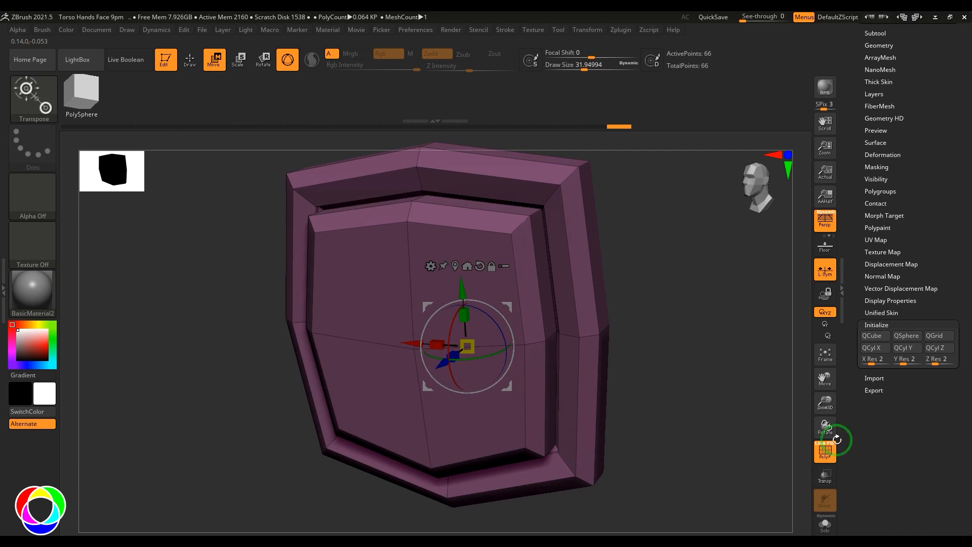
- Regroup the plate's faces by surface direction using Polygroups Groups By Normals
{"action": "left_click_drag", "start_coordinate": [940, 253], "coordinate": [899, 241]}
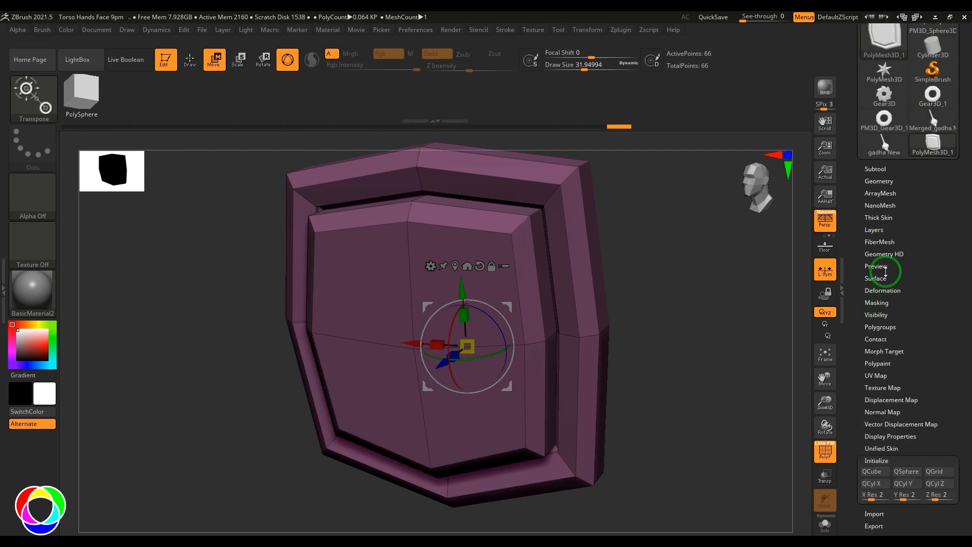
{"action": "left_click", "coordinate": [881, 327]}
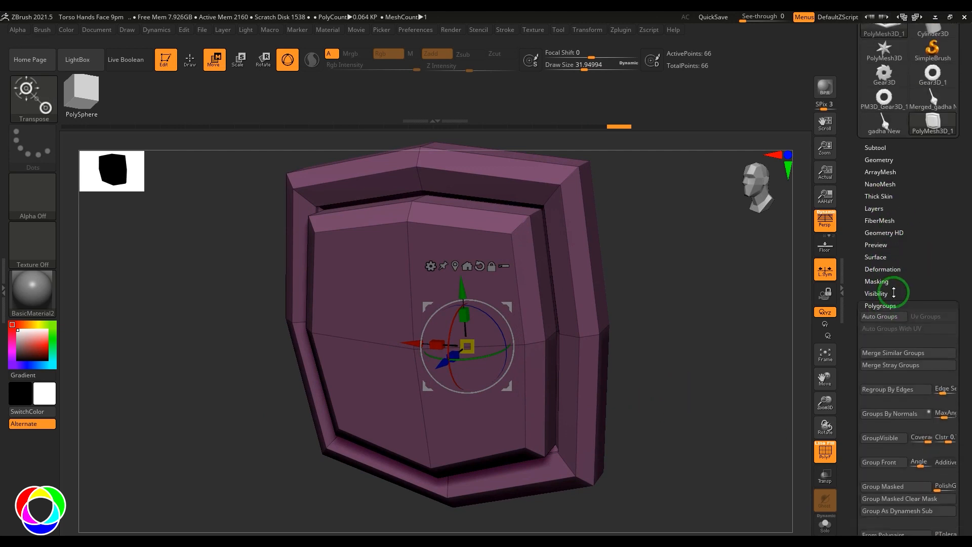
{"action": "left_click", "coordinate": [892, 412]}
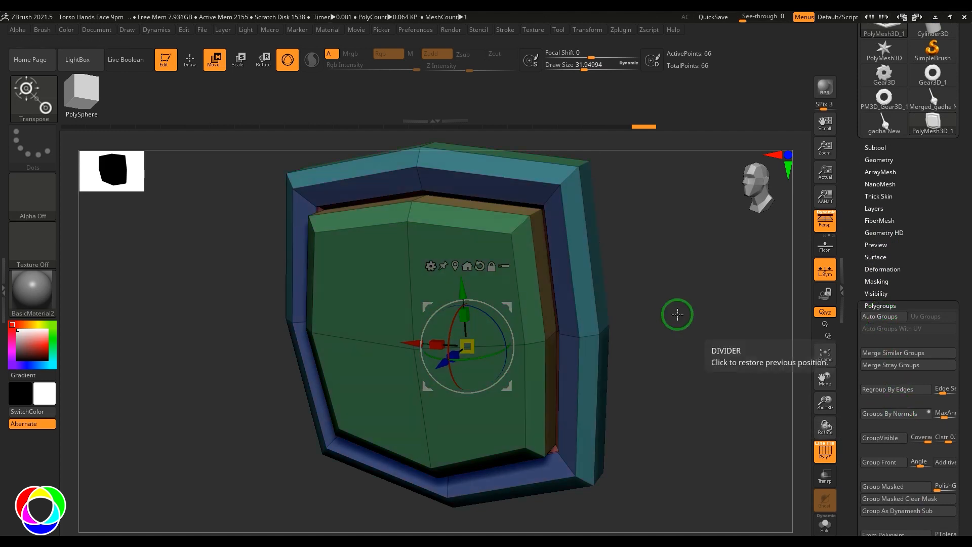
{"action": "mouse_move", "coordinate": [675, 311]}
{"action": "left_mouse_down"}
{"action": "mouse_move", "coordinate": [639, 378]}
{"action": "mouse_move", "coordinate": [690, 311]}
{"action": "mouse_move", "coordinate": [679, 319]}
{"action": "left_mouse_up"}
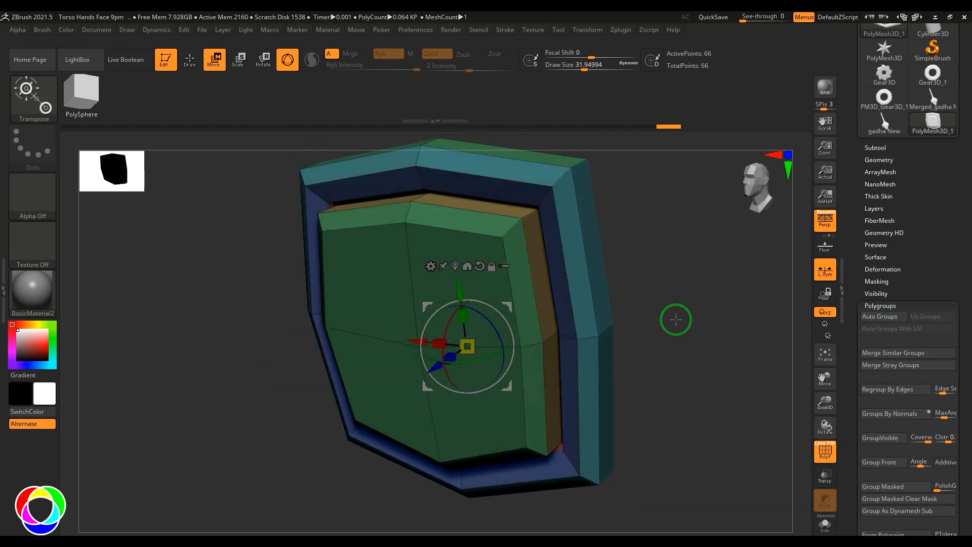
- Isolate the plate's front polygroup, grow visibility to include its side faces, and regroup the visible faces as a single polygroup
{"action": "key", "text": "b"}
{"action": "key", "text": "s"}
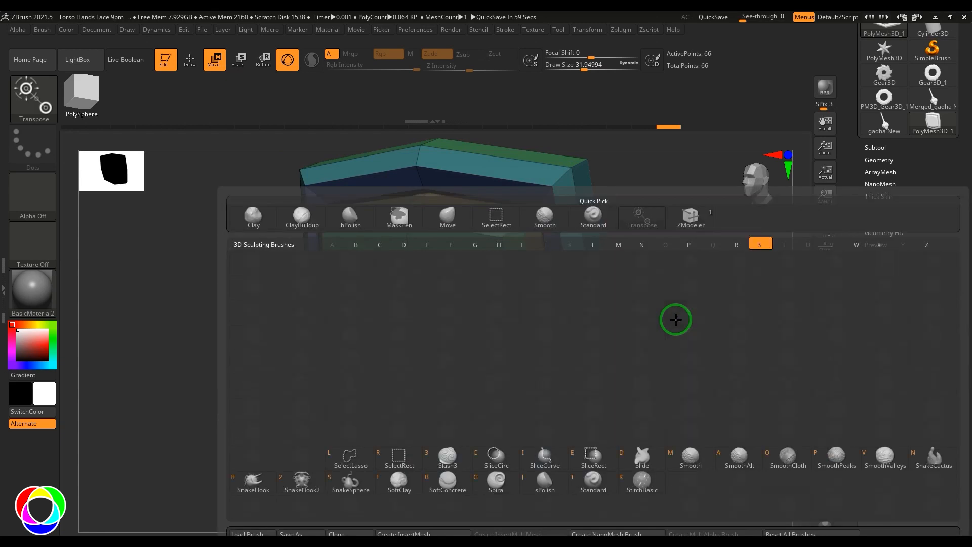
{"action": "key", "text": "t"}
{"action": "left_click", "coordinate": [506, 326], "text": "ctrl+shift"}
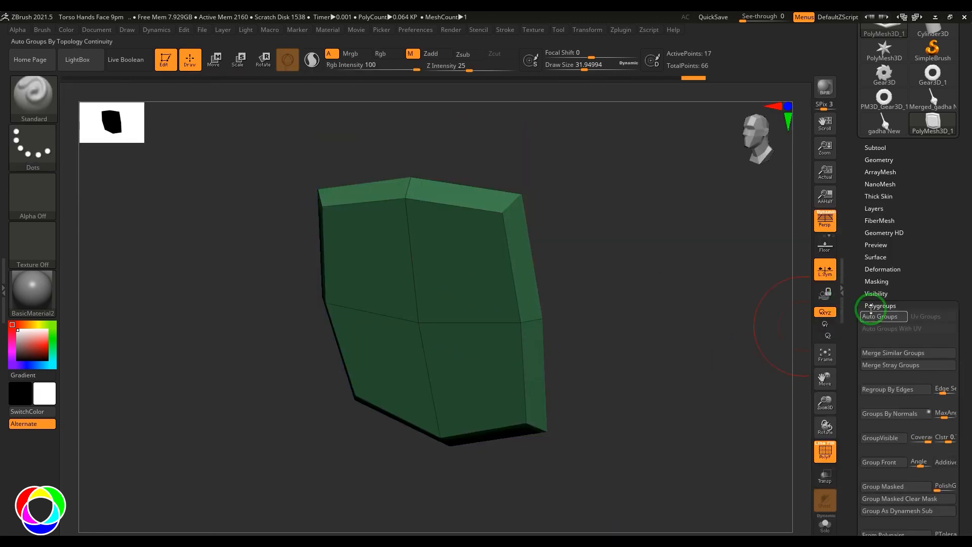
{"action": "left_click", "coordinate": [876, 294]}
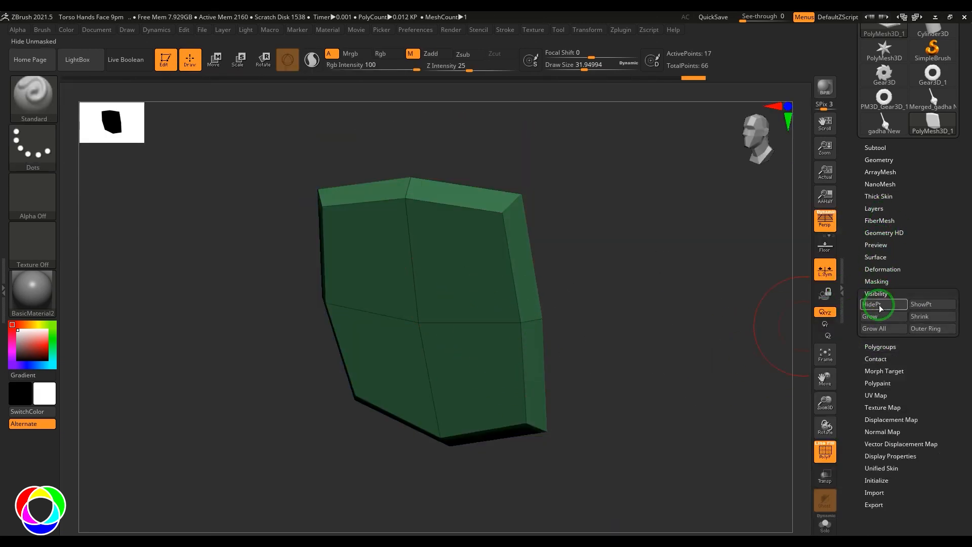
{"action": "left_click", "coordinate": [881, 316]}
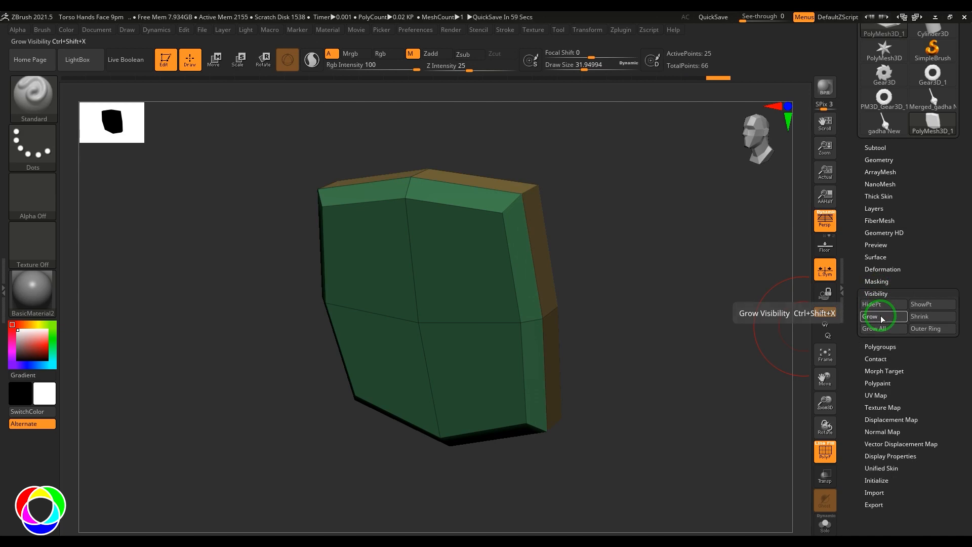
{"action": "left_click", "coordinate": [882, 318]}
{"action": "left_click_drag", "start_coordinate": [690, 321], "coordinate": [704, 308], "text": "shift"}
{"action": "left_click", "coordinate": [914, 330]}
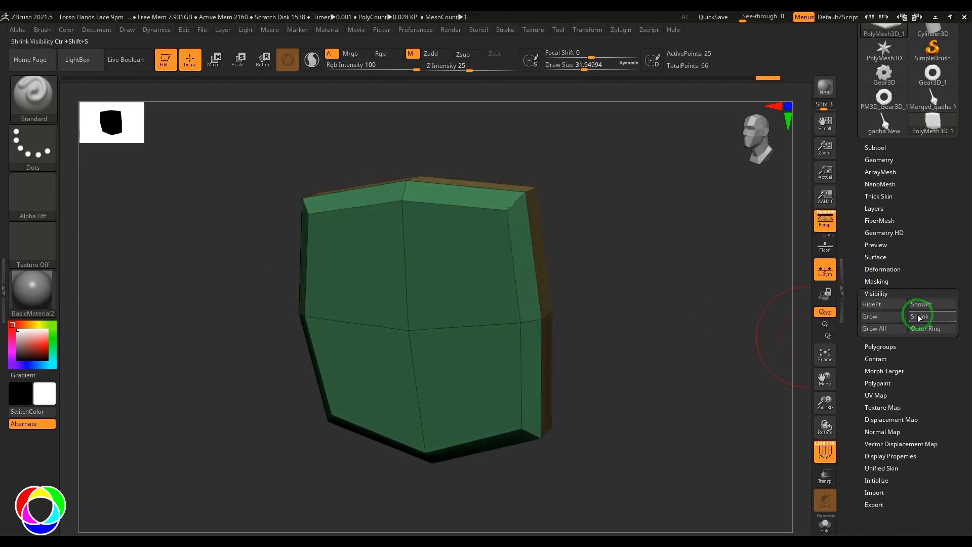
{"action": "key", "text": "ctrl+z"}
{"action": "key", "text": "ctrl+z"}
{"action": "key", "text": "ctrl+z"}
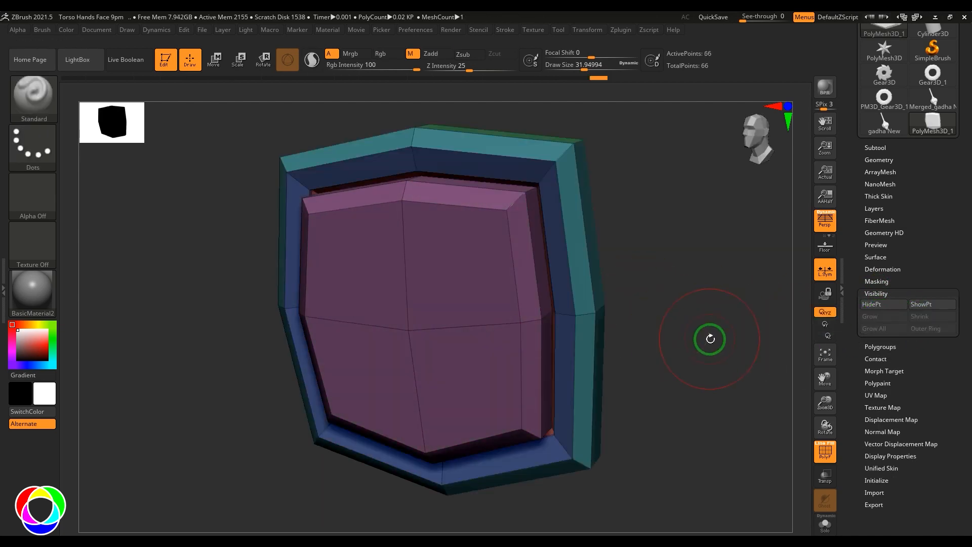
- Isolate the surrounding frame faces, regroup them as a single polygroup, and show the whole mesh again
{"action": "key", "text": "ctrl+shift+z"}
{"action": "key", "text": "ctrl+shift+z"}
{"action": "key", "text": "ctrl+shift+z"}
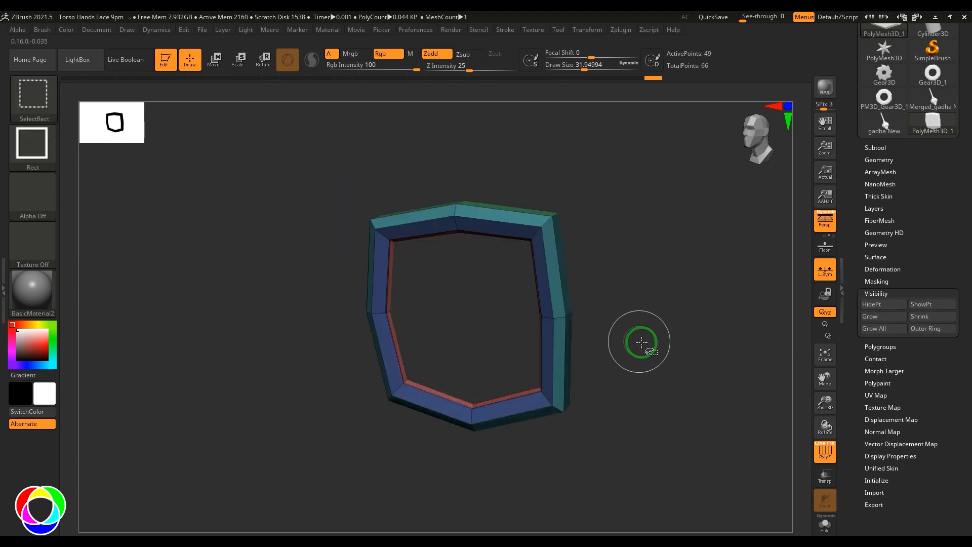
{"action": "key", "text": "ctrl+shift+z"}
{"action": "key", "text": "ctrl+shift+z"}
{"action": "key", "text": "ctrl+shift+z"}
{"action": "key", "text": "ctrl+shift+z"}
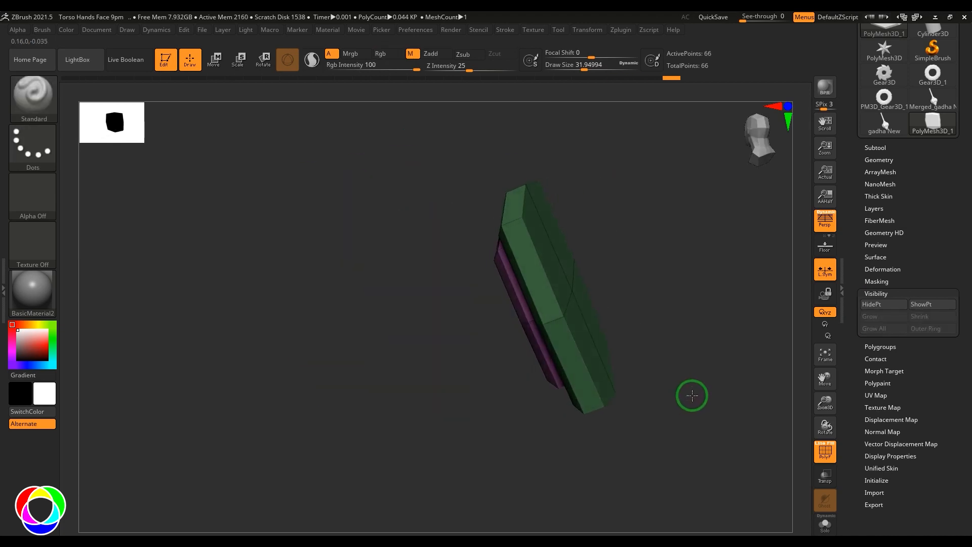
{"action": "right_click_drag", "start_coordinate": [682, 345], "coordinate": [697, 381], "text": "ctrl"}
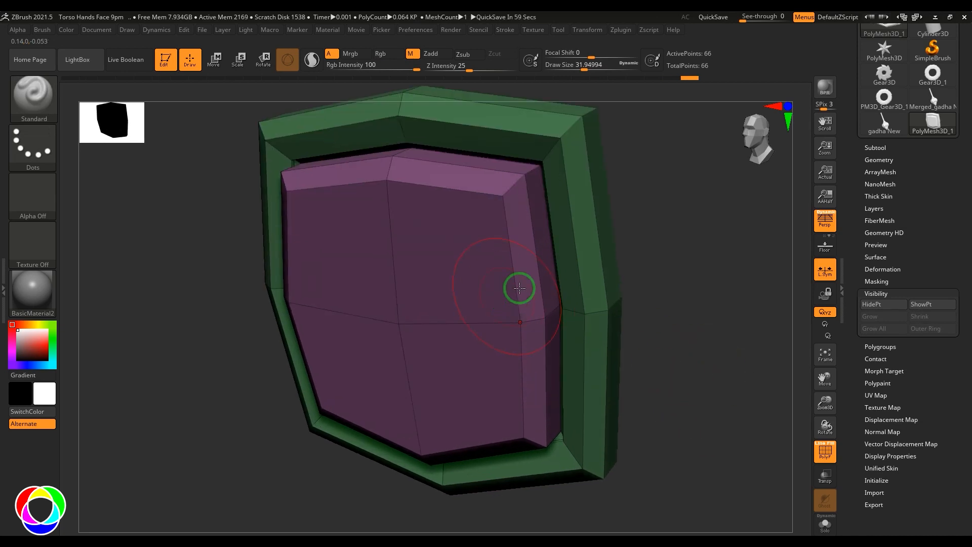
- Bevel the inner plate's front rim edge loops using the ZModeler edge action Bevel with EdgeLoop Complete
{"action": "key", "text": "b"}
{"action": "key", "text": "z"}
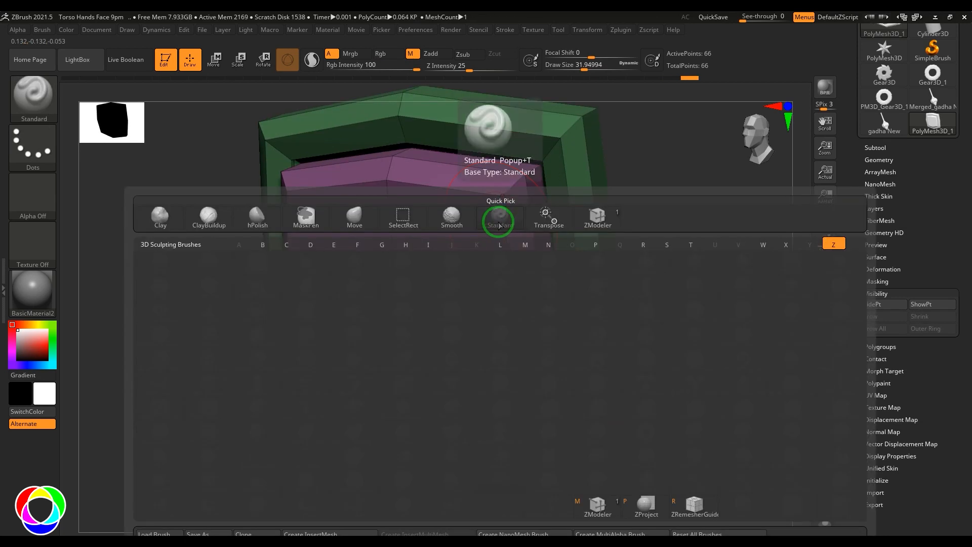
{"action": "key", "text": "m"}
{"action": "key", "text": "space"}
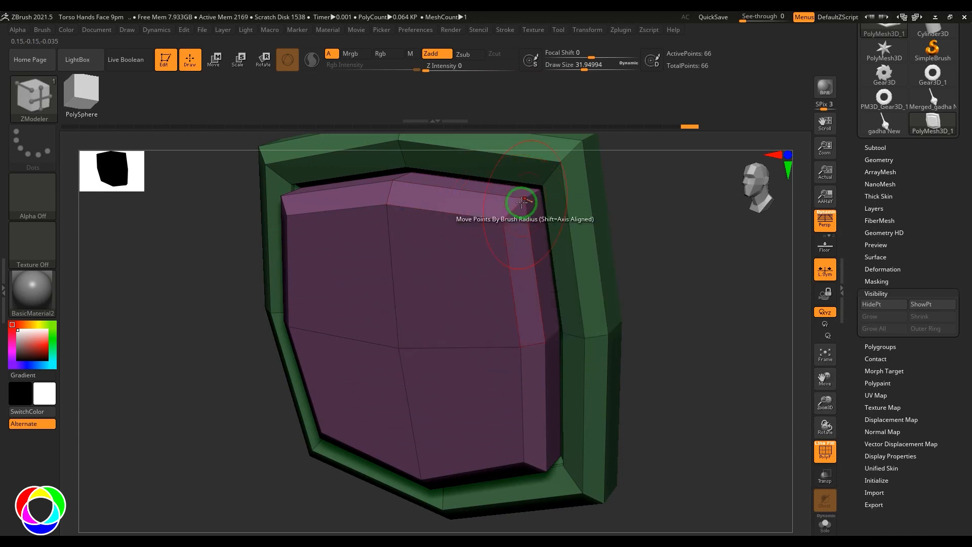
{"action": "key", "text": "space"}
{"action": "left_click", "coordinate": [481, 237]}
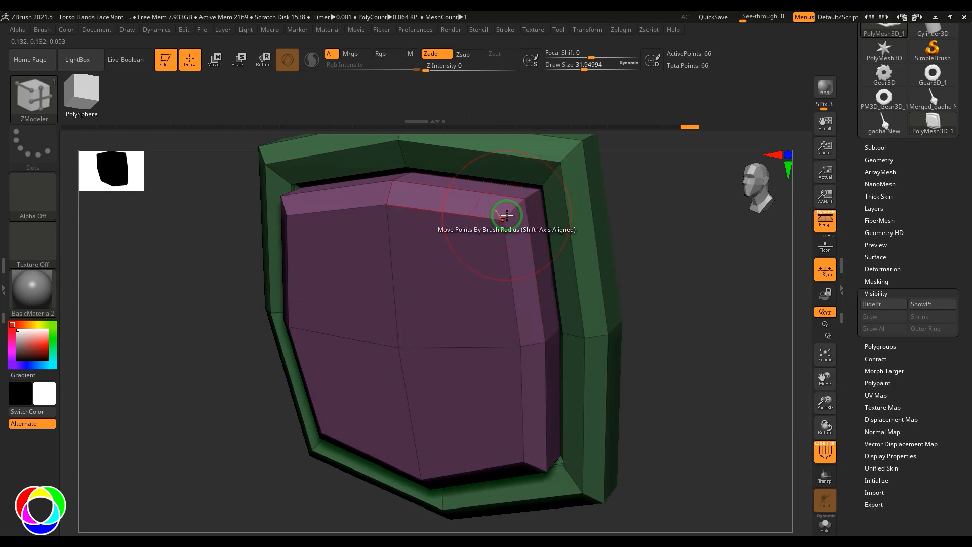
{"action": "key", "text": "space"}
{"action": "left_click", "coordinate": [420, 380]}
{"action": "key", "text": "space"}
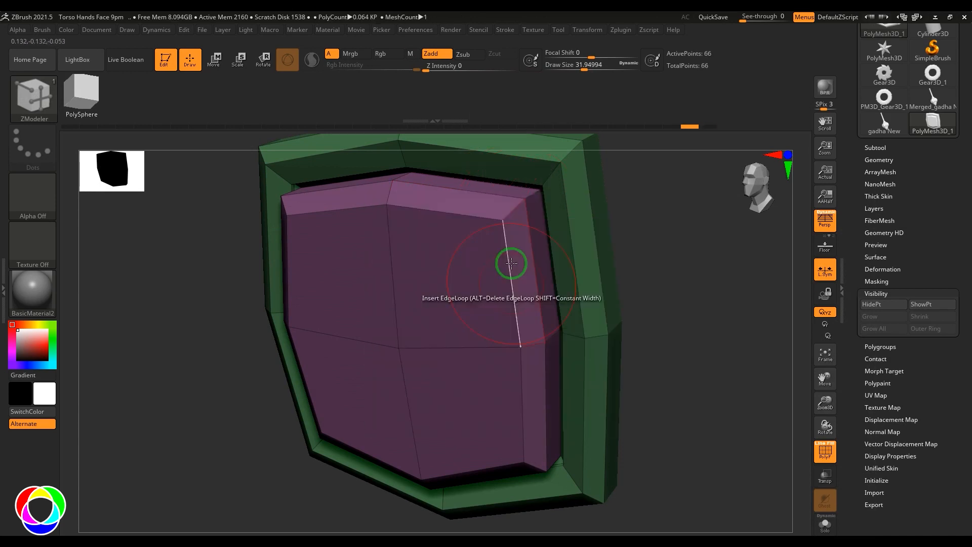
{"action": "left_click", "coordinate": [537, 205]}
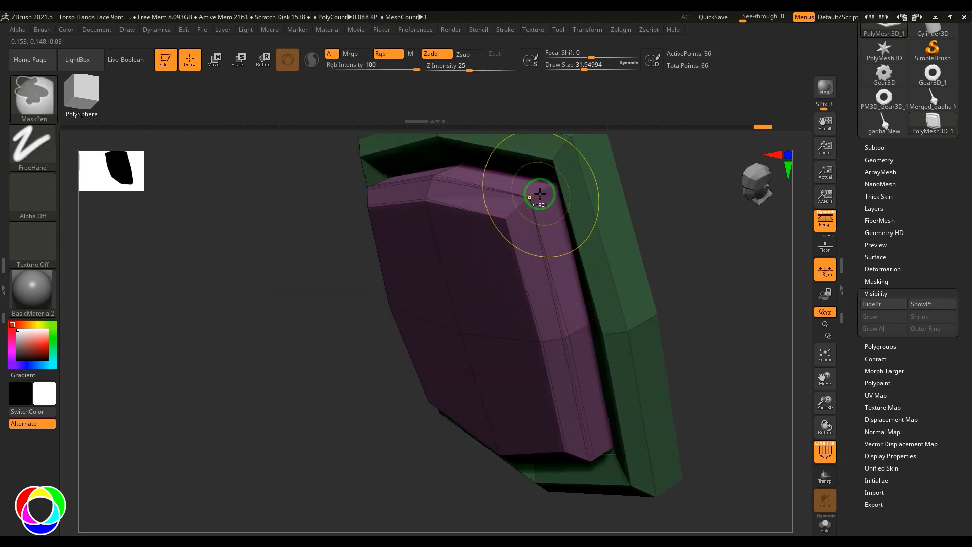
{"action": "left_click_drag", "start_coordinate": [639, 219], "coordinate": [701, 224]}
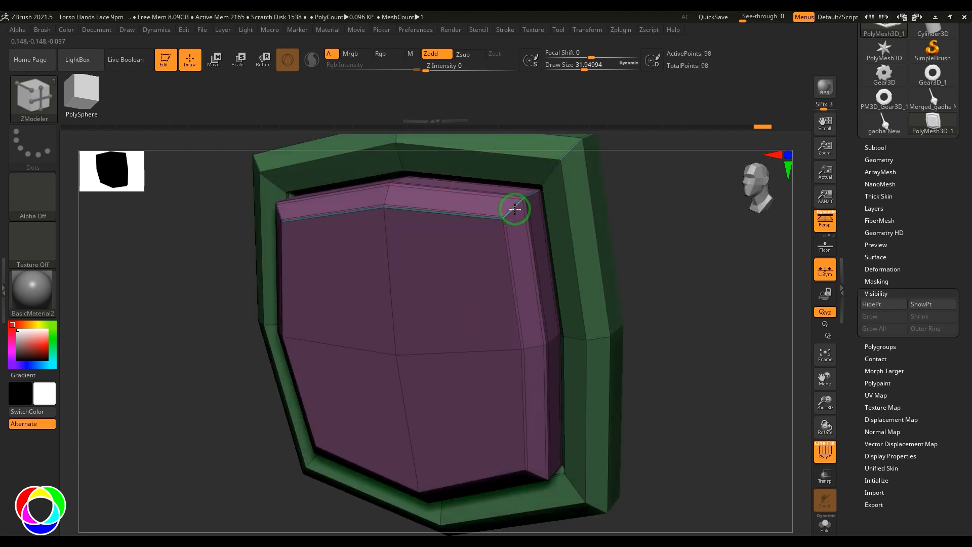
{"action": "left_click", "coordinate": [516, 208]}
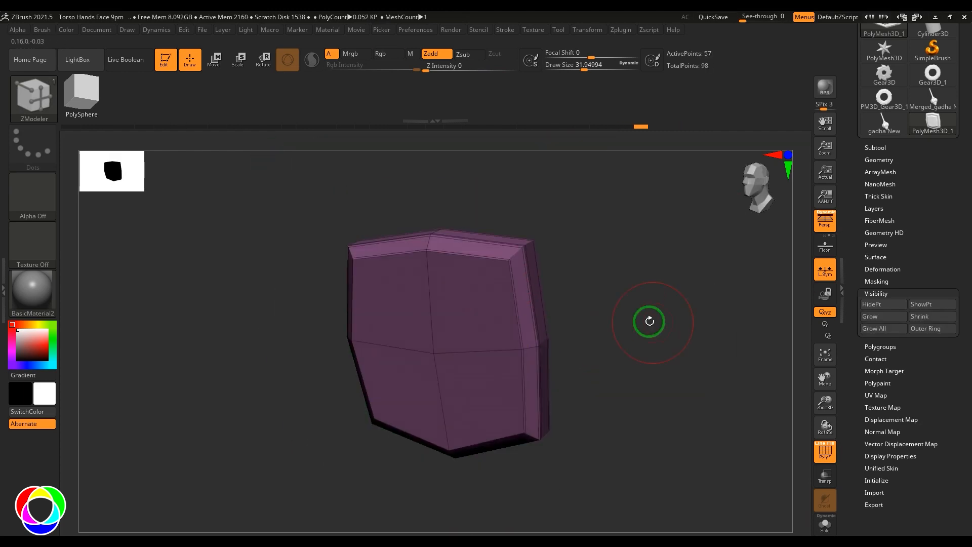
- Duplicate the subtool and delete the hidden faces of each copy, separating the inner plate from the frame
{"action": "left_click", "coordinate": [649, 321], "text": "ctrl+shift"}
{"action": "left_click", "coordinate": [876, 148]}
{"action": "left_click", "coordinate": [889, 353]}
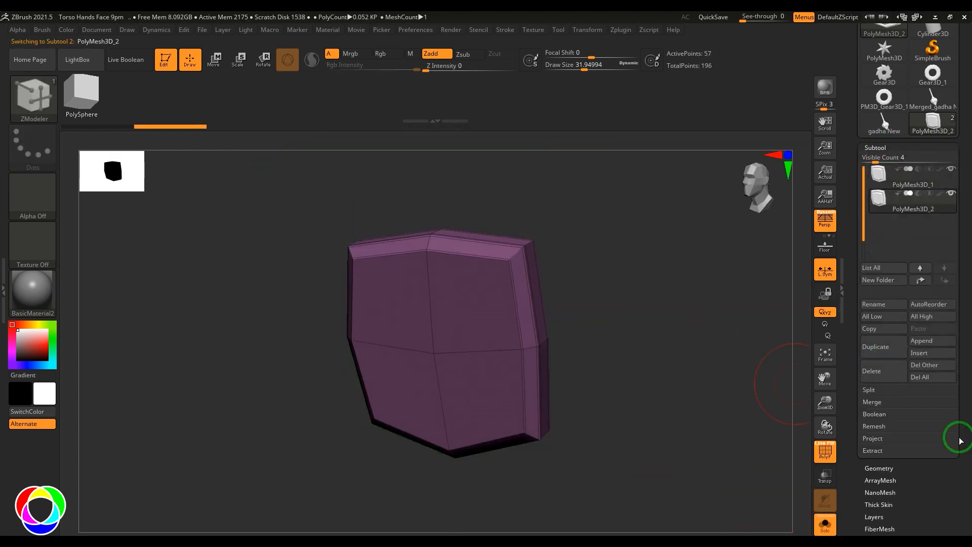
{"action": "left_click_drag", "start_coordinate": [960, 440], "coordinate": [959, 163]}
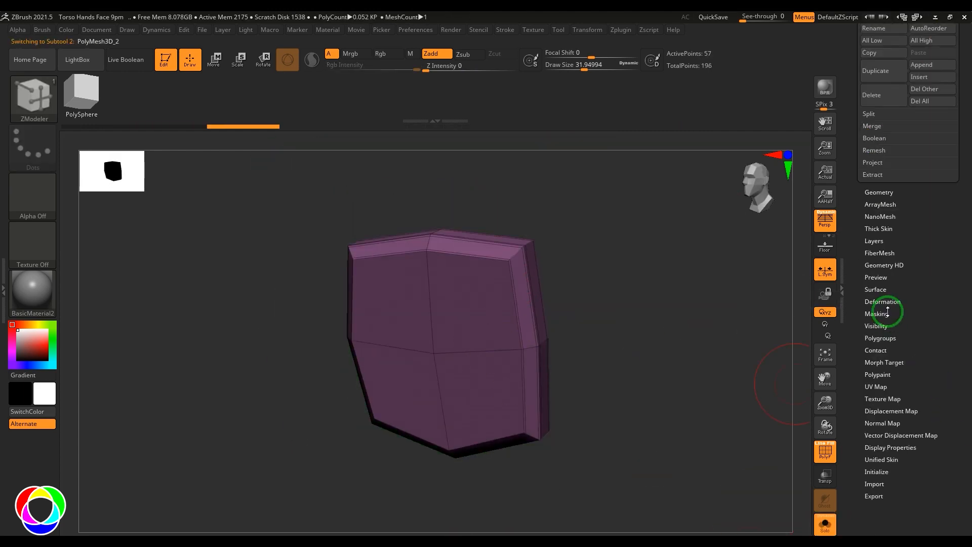
{"action": "left_click", "coordinate": [879, 191]}
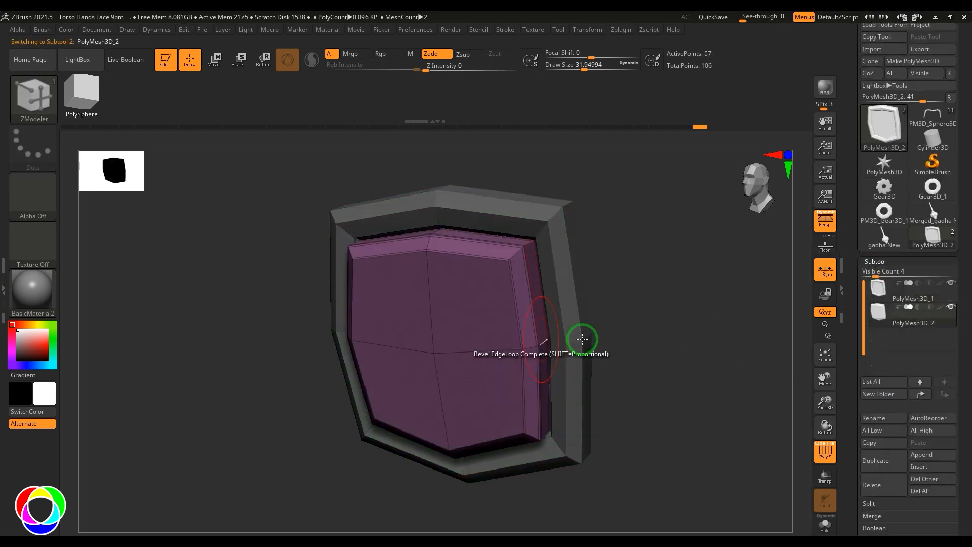
- Bevel the short diagonal edges at the inner plate's four corners using Bevel with EdgeLoop Partial
{"action": "right_click_drag", "start_coordinate": [583, 339], "coordinate": [436, 370], "text": "ctrl"}
{"action": "right_click_drag", "start_coordinate": [503, 212], "coordinate": [484, 231], "text": "ctrl"}
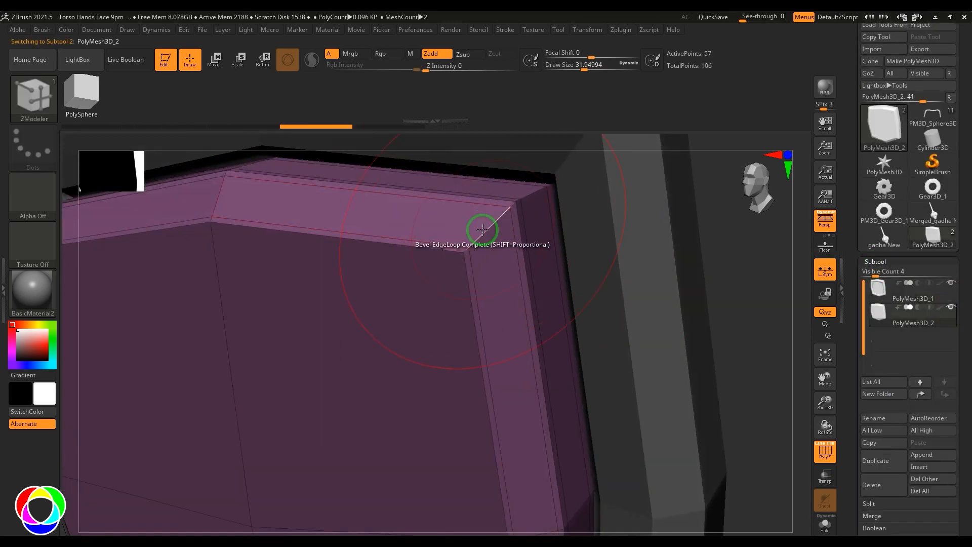
{"action": "key", "text": "space"}
{"action": "left_click", "coordinate": [471, 352]}
{"action": "left_click_drag", "start_coordinate": [483, 233], "coordinate": [491, 227]}
{"action": "right_click_drag", "start_coordinate": [491, 228], "coordinate": [230, 258]}
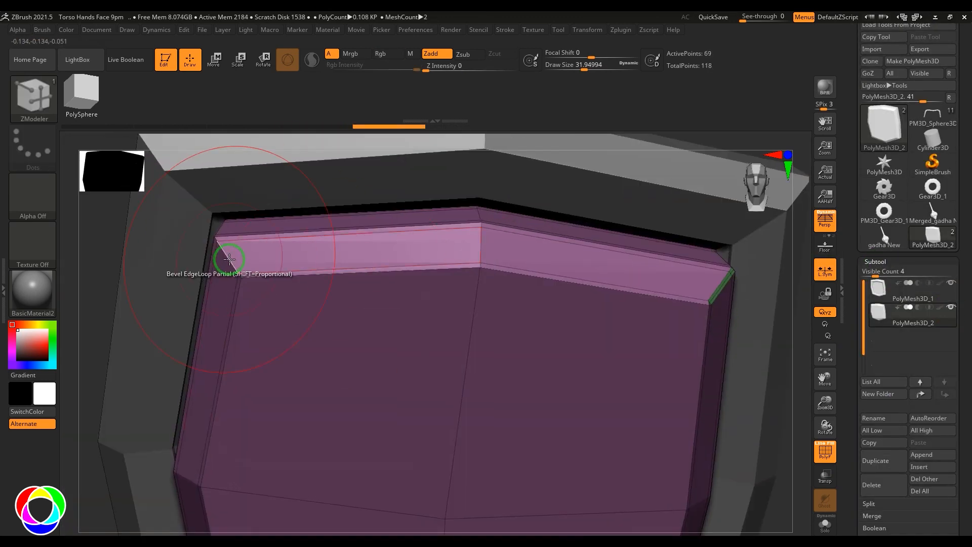
{"action": "left_click_drag", "start_coordinate": [230, 258], "coordinate": [237, 252]}
{"action": "right_click_drag", "start_coordinate": [237, 252], "coordinate": [612, 409]}
{"action": "left_click_drag", "start_coordinate": [612, 409], "coordinate": [619, 404]}
{"action": "right_click_drag", "start_coordinate": [619, 404], "coordinate": [314, 467]}
{"action": "left_click_drag", "start_coordinate": [314, 467], "coordinate": [321, 461]}
{"action": "right_click_drag", "start_coordinate": [320, 461], "coordinate": [456, 405], "text": "ctrl"}
{"action": "right_click_drag", "start_coordinate": [456, 405], "coordinate": [725, 380]}
- Bevel the inner plate's center edge loops with EdgeLoop Complete and regroup the plate as one polygroup
{"action": "key", "text": "space"}
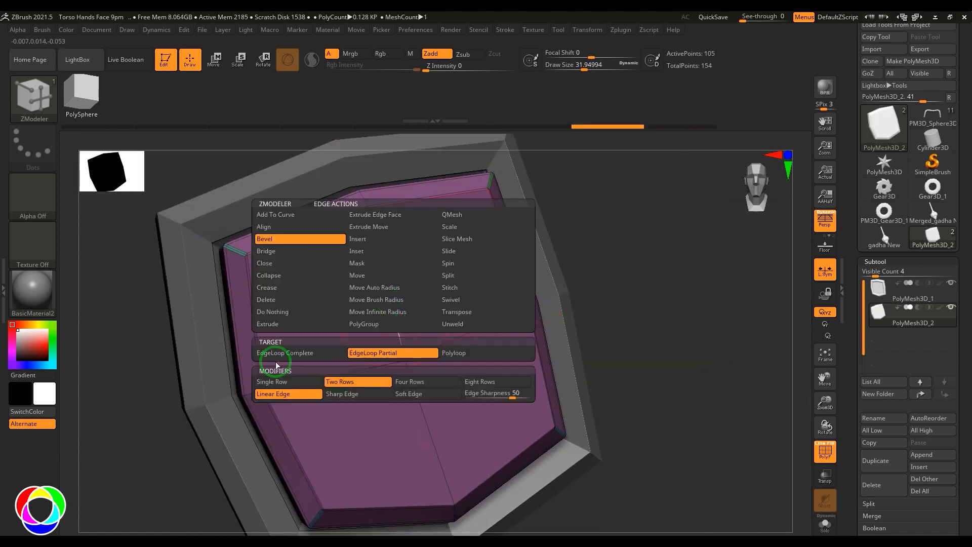
{"action": "left_click", "coordinate": [286, 355]}
{"action": "left_click_drag", "start_coordinate": [393, 309], "coordinate": [400, 314]}
{"action": "left_click_drag", "start_coordinate": [426, 354], "coordinate": [433, 361]}
{"action": "key", "text": "ctrl+w"}
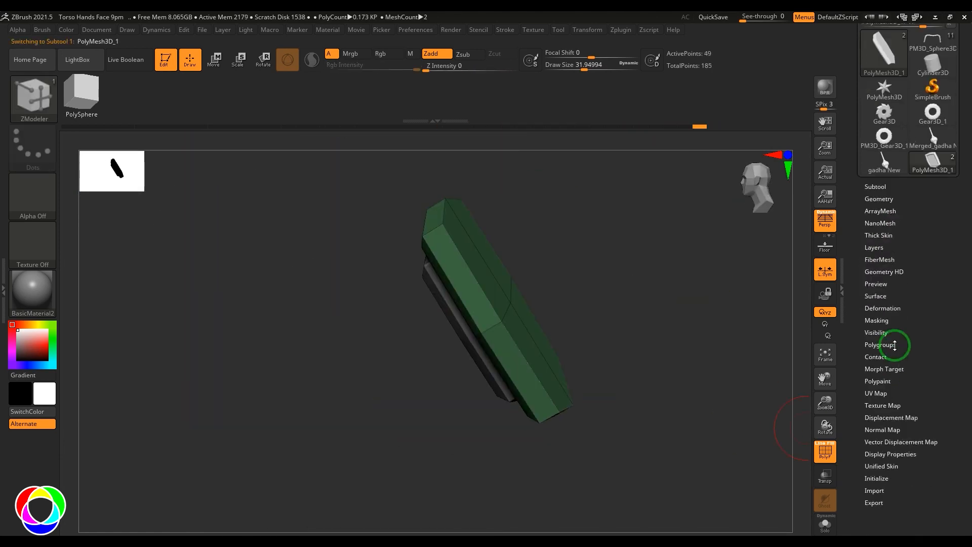
- Bevel the frame subtool's edge loops along its rims and across its corners and centers
{"action": "left_click", "coordinate": [880, 198]}
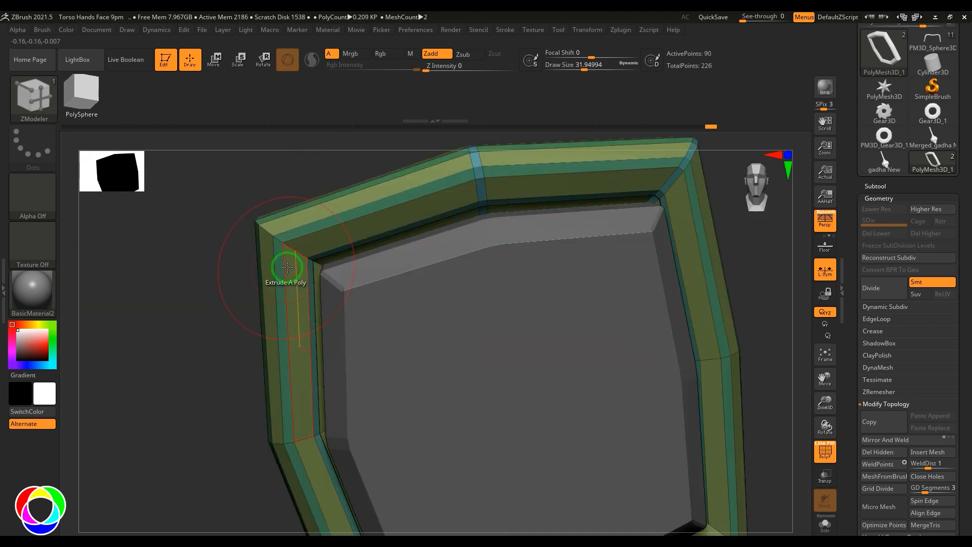
{"action": "left_click_drag", "start_coordinate": [282, 267], "coordinate": [682, 362]}
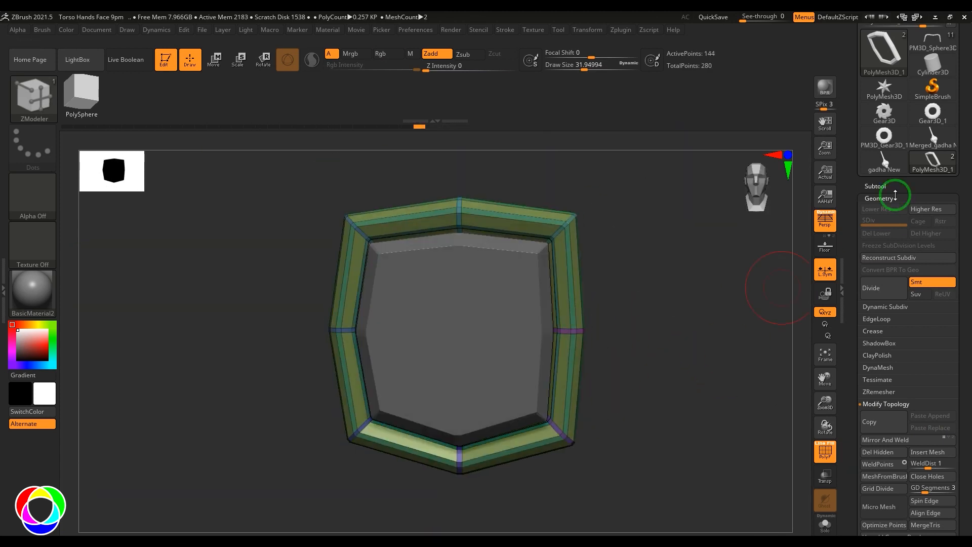
- Merge the frame and inner plate subtools into a single mesh
{"action": "left_click", "coordinate": [876, 185]}
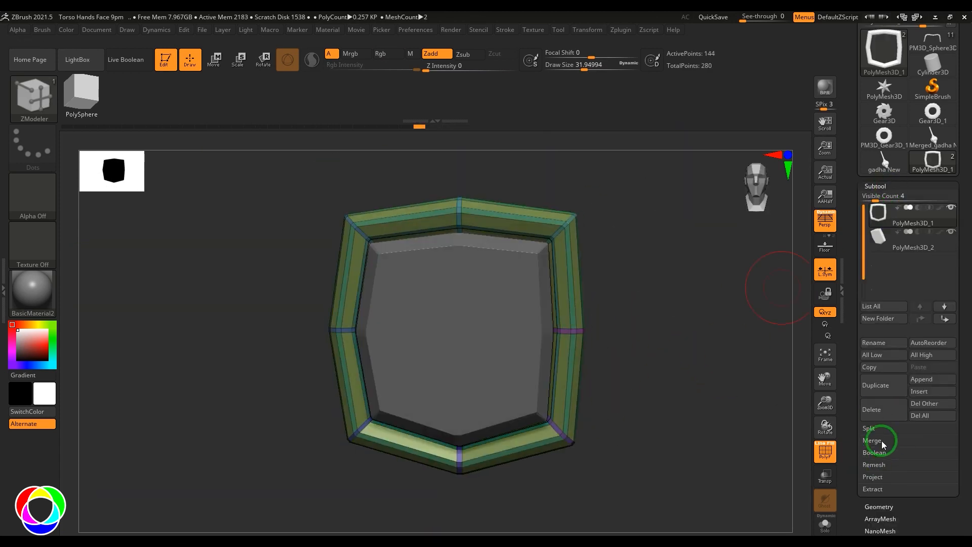
{"action": "left_click", "coordinate": [872, 440]}
{"action": "left_click_drag", "start_coordinate": [671, 354], "coordinate": [717, 349]}
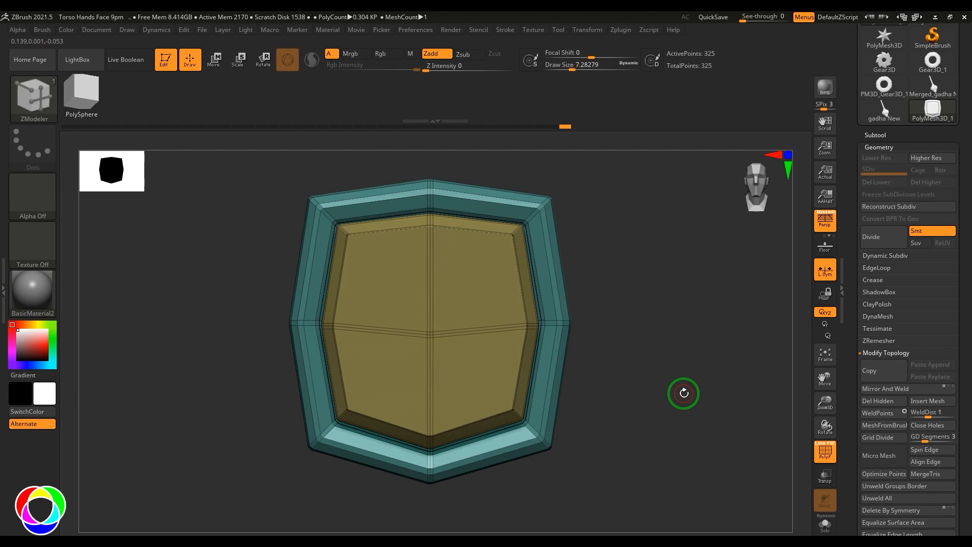
{"action": "left_click_drag", "start_coordinate": [669, 381], "coordinate": [653, 374]}
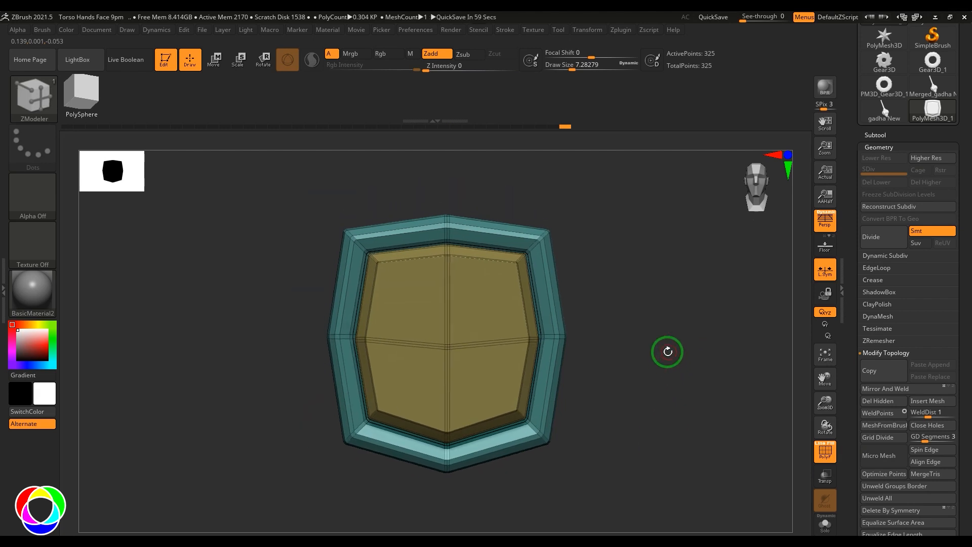
- Select the Standard brush and clone it as a base for a custom brush
{"action": "key", "text": "b"}
{"action": "key", "text": "s"}
{"action": "key", "text": "t"}
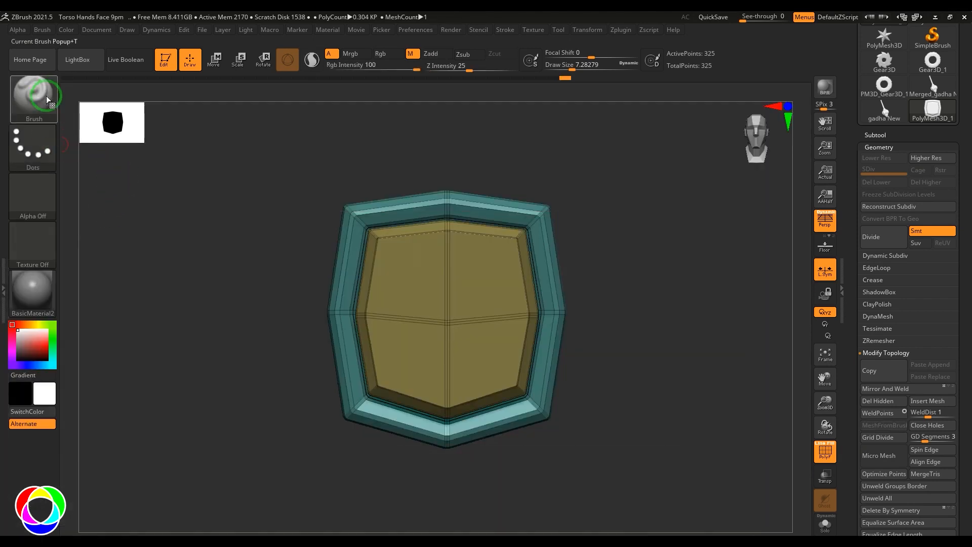
{"action": "left_click", "coordinate": [49, 33]}
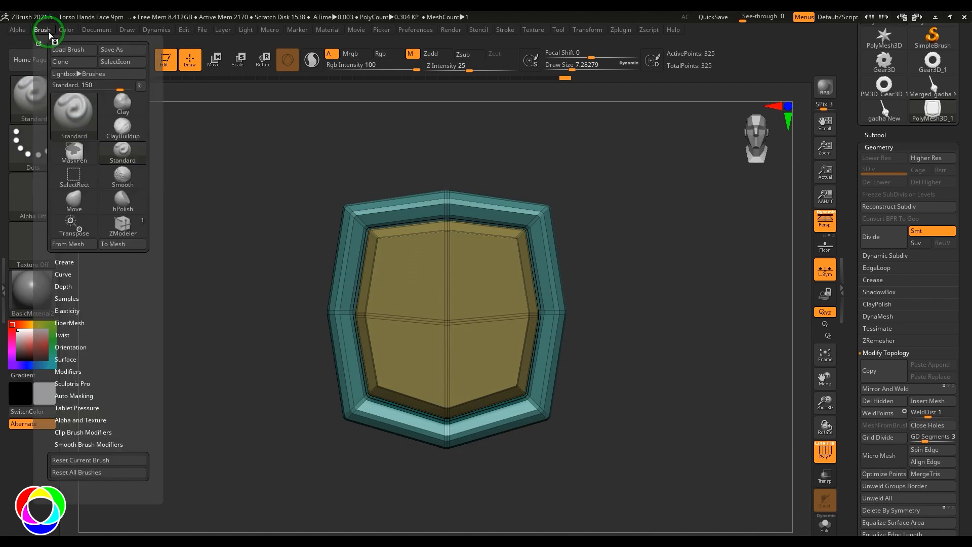
{"action": "left_click", "coordinate": [61, 62]}
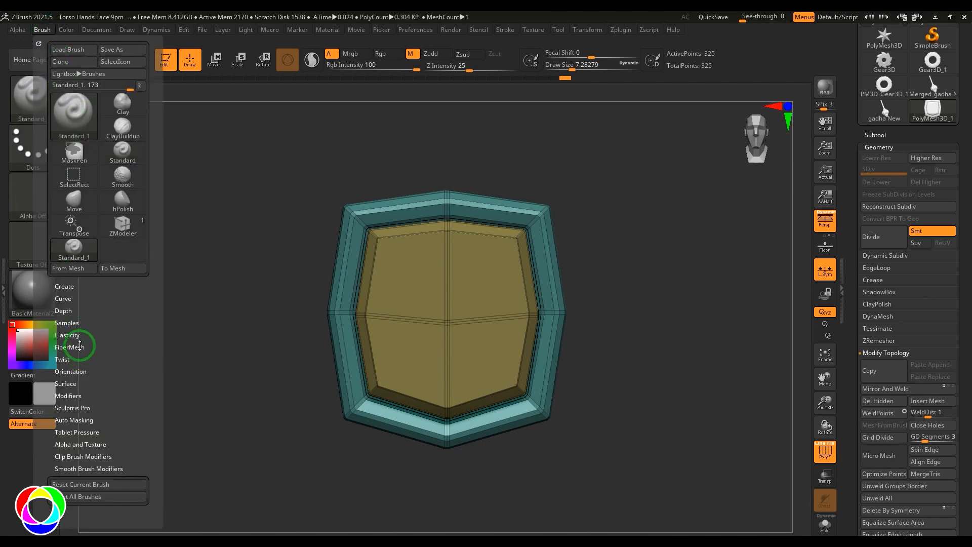
{"action": "left_click_drag", "start_coordinate": [92, 332], "coordinate": [102, 303]}
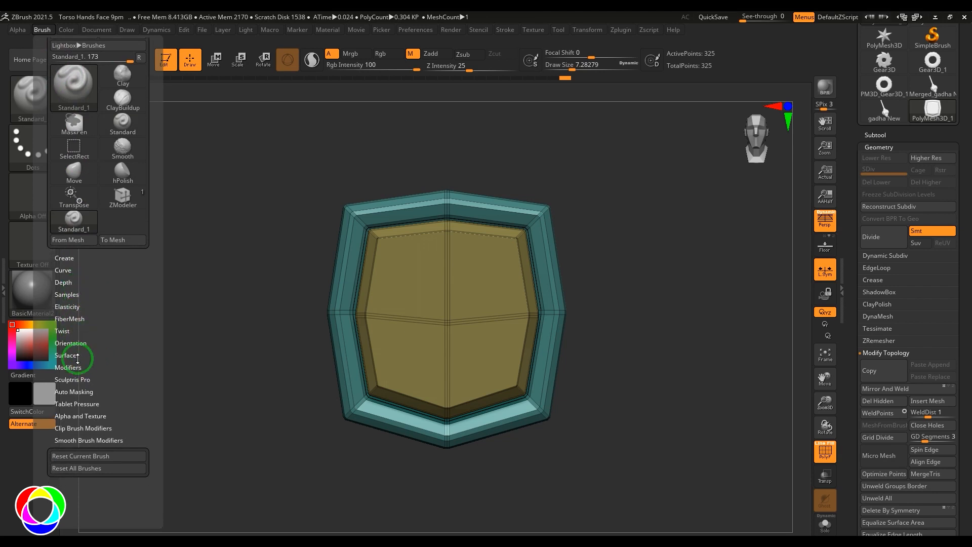
- Create a new InsertMesh brush from the framed plate and save it as Crown01
{"action": "left_click", "coordinate": [877, 146]}
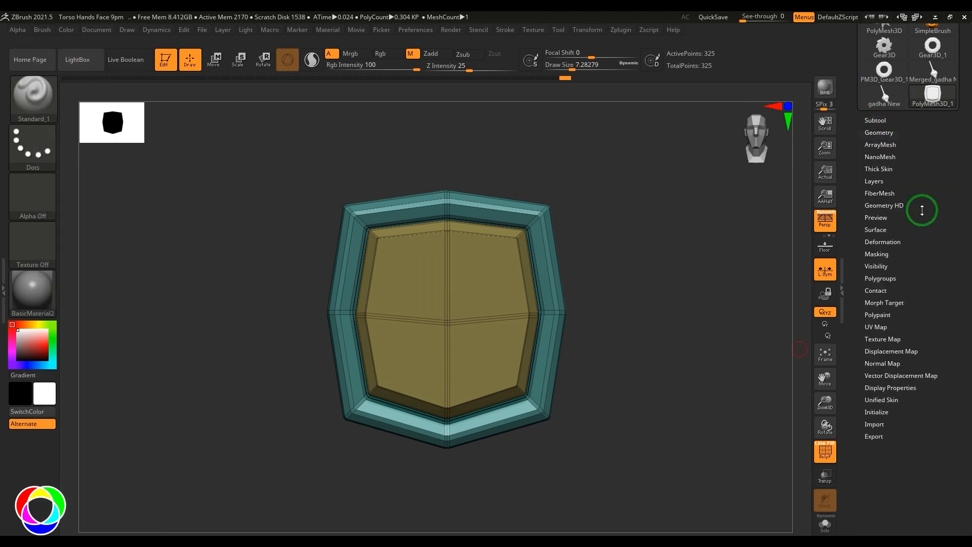
{"action": "left_click", "coordinate": [46, 32]}
{"action": "mouse_move", "coordinate": [35, 42]}
{"action": "left_mouse_down"}
{"action": "mouse_move", "coordinate": [753, 267]}
{"action": "mouse_move", "coordinate": [857, 276]}
{"action": "left_mouse_up"}
{"action": "scroll", "coordinate": [895, 225], "scroll_direction": "down", "scroll_amount": 5}
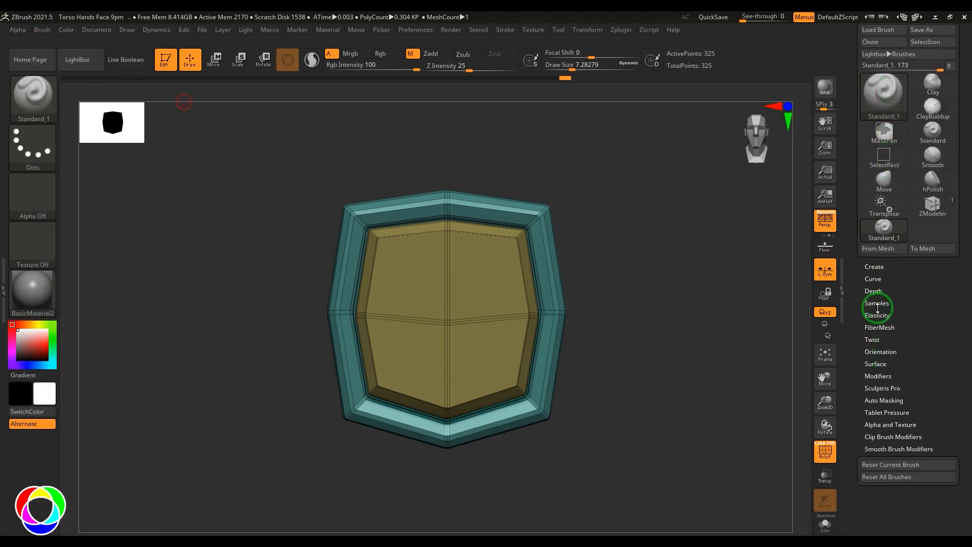
{"action": "left_click", "coordinate": [873, 266]}
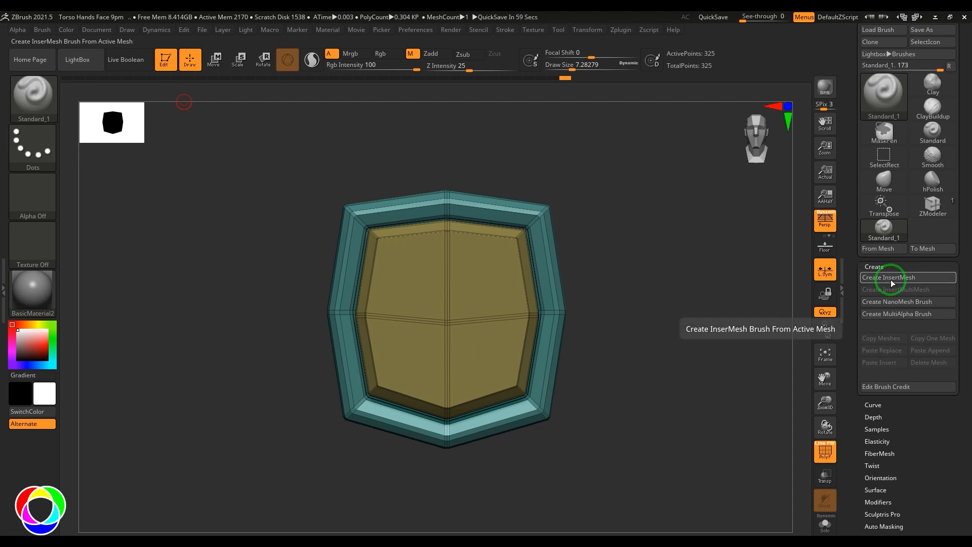
{"action": "left_click", "coordinate": [892, 278]}
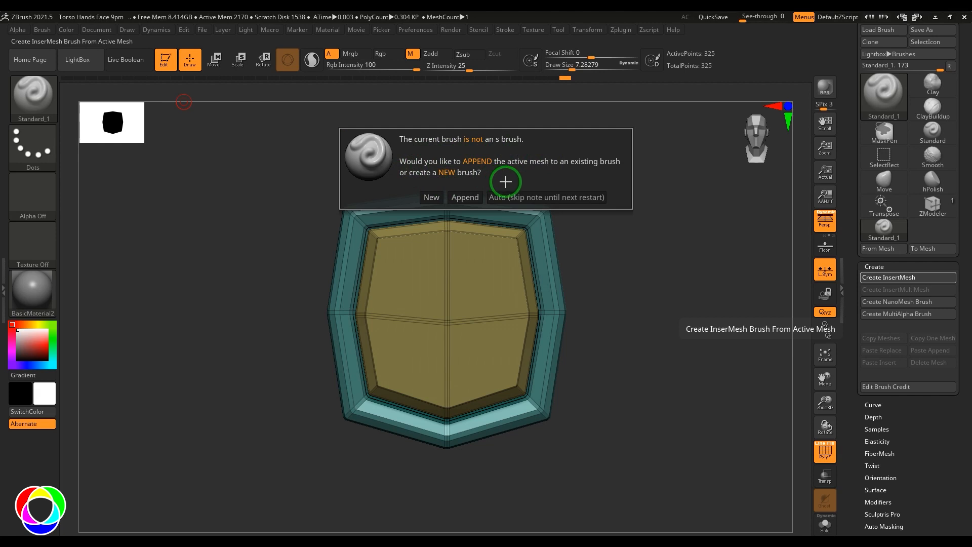
{"action": "left_click", "coordinate": [432, 197]}
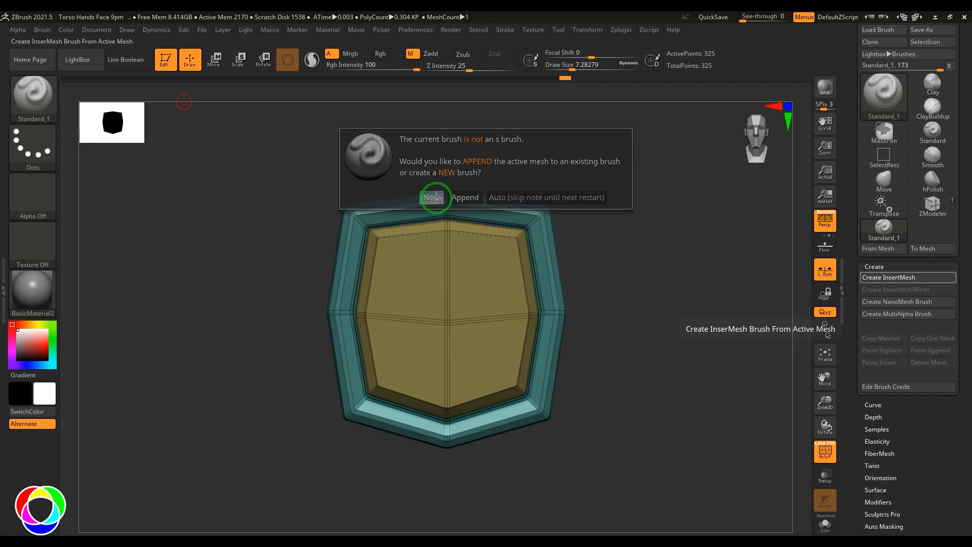
{"action": "left_click", "coordinate": [69, 92]}
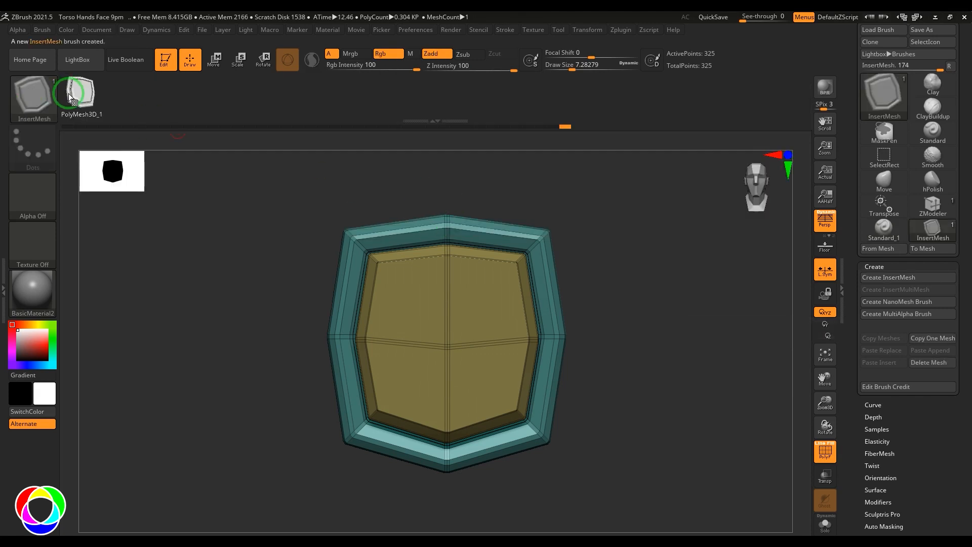
{"action": "left_click", "coordinate": [39, 32]}
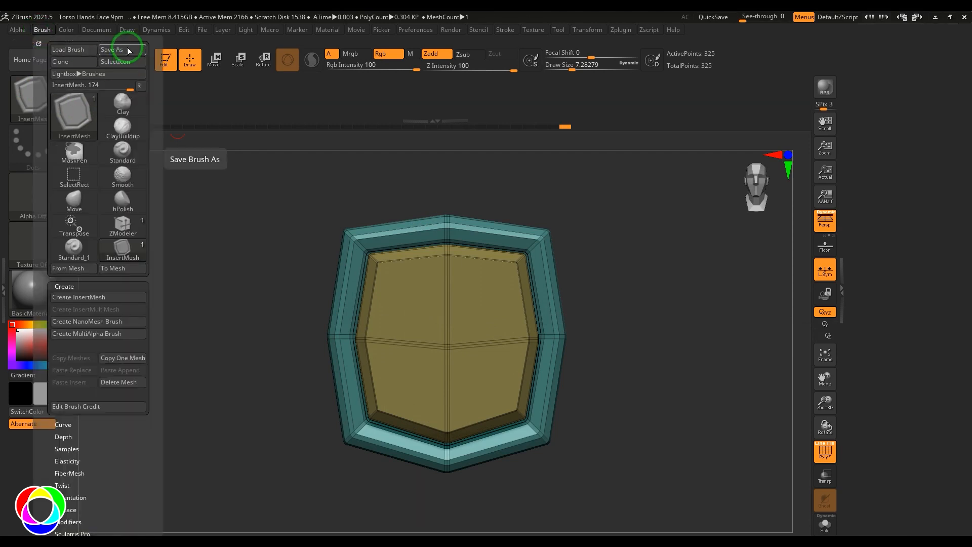
{"action": "left_click", "coordinate": [867, 296]}
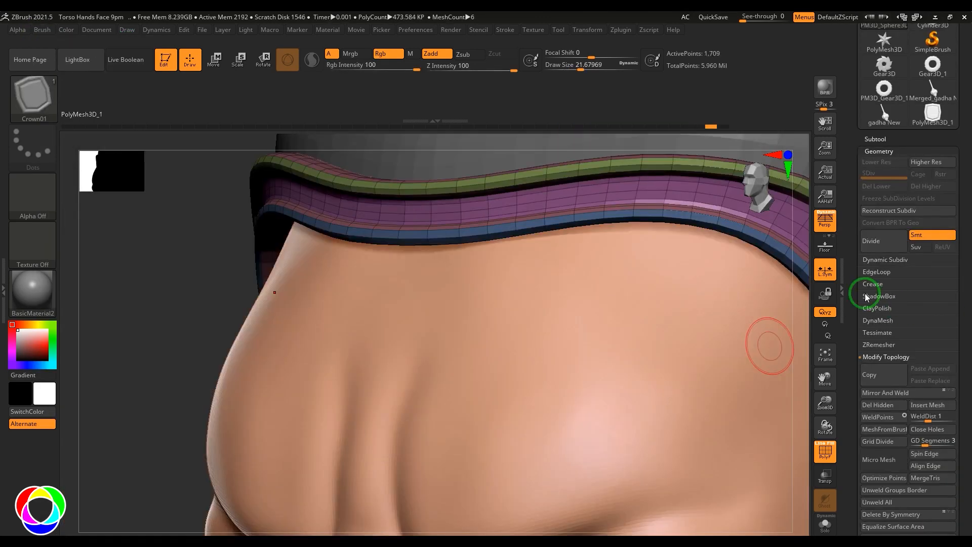
- Crease the center edge loop of the helmet's front trim band using ZModeler's Crease with EdgeLoop Complete
{"action": "left_click_drag", "start_coordinate": [798, 311], "coordinate": [732, 328]}
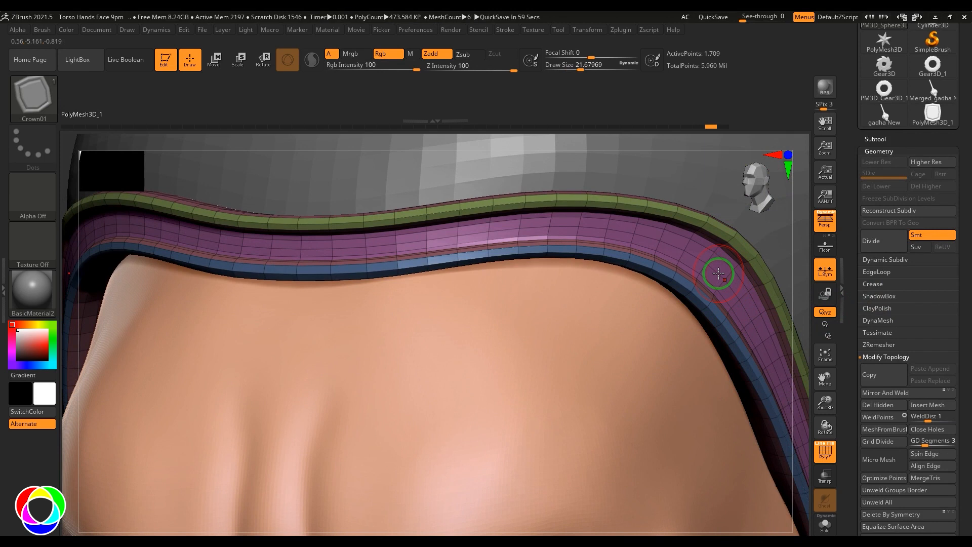
{"action": "key", "text": "b"}
{"action": "key", "text": "z"}
{"action": "key", "text": "m"}
{"action": "key", "text": "space"}
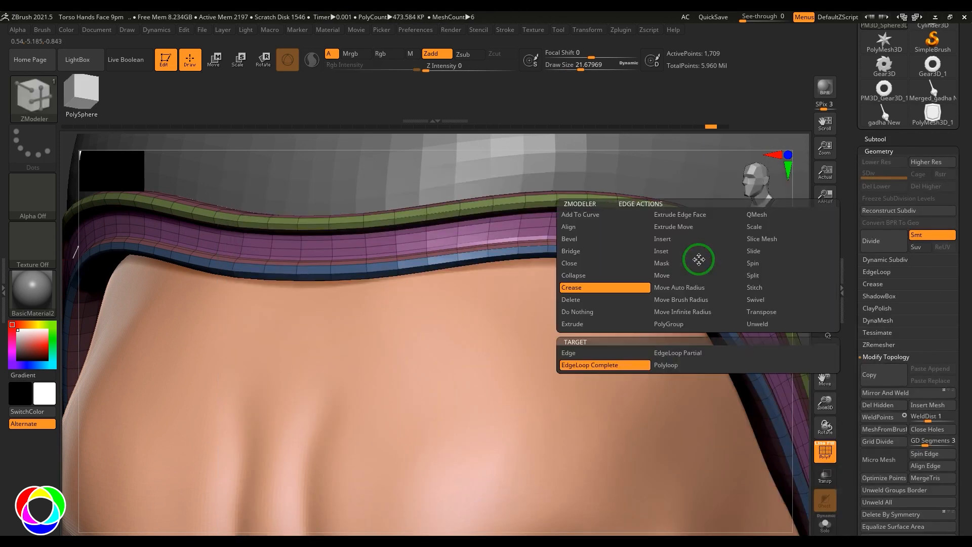
{"action": "left_click", "coordinate": [598, 365]}
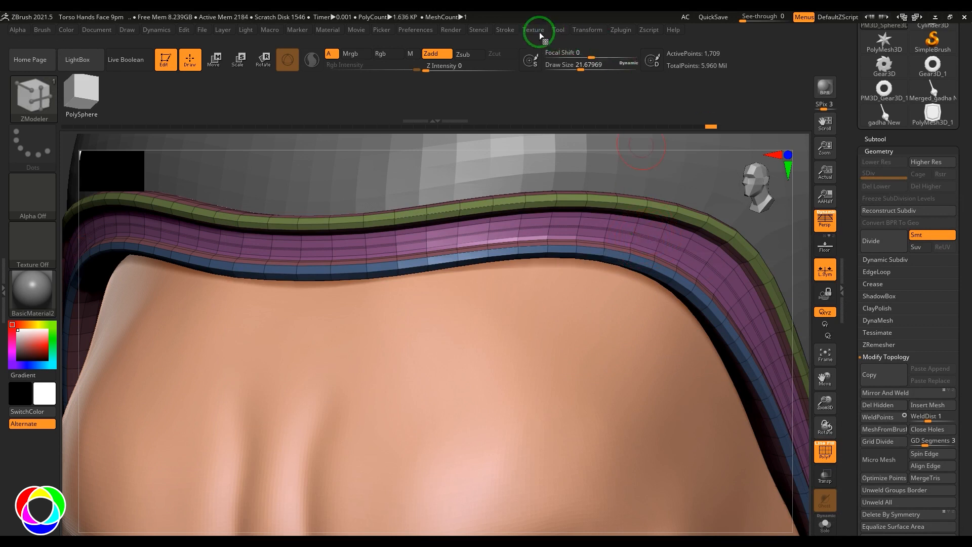
- Frame the trim mesh with curves on creased edges only, producing a curve along the band's center
{"action": "left_click", "coordinate": [506, 29]}
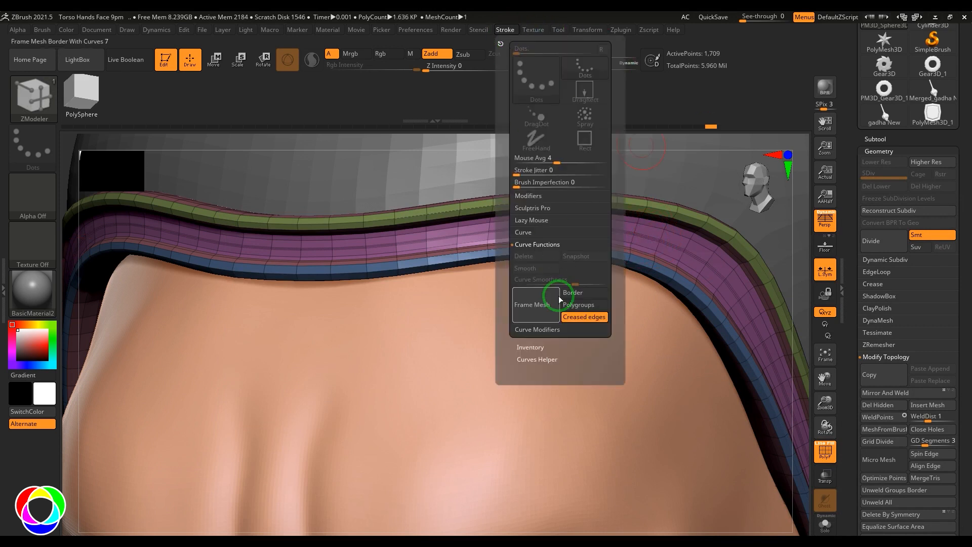
{"action": "left_click", "coordinate": [580, 321]}
{"action": "left_click", "coordinate": [582, 322]}
{"action": "left_click", "coordinate": [536, 313]}
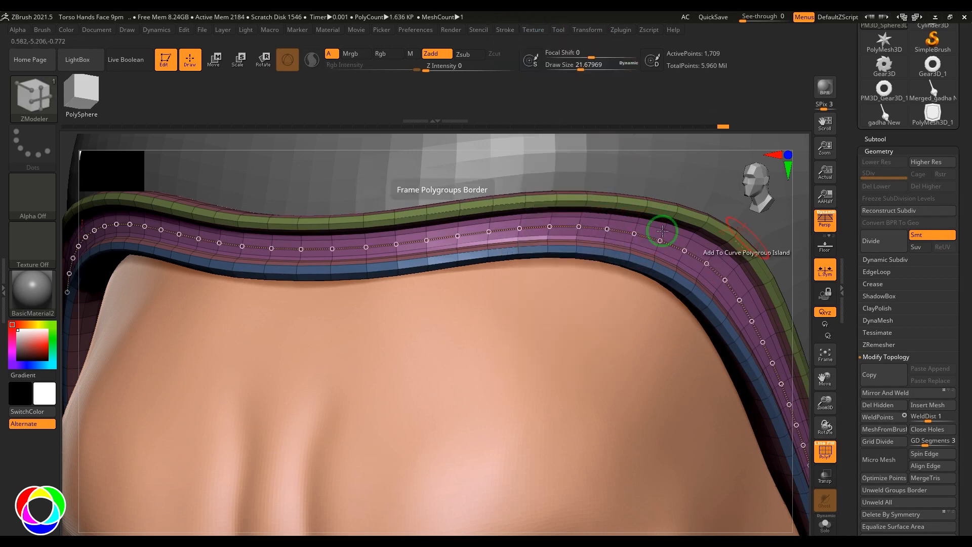
- Select the Crown01 brush and try inserting its plates along the center curve at a Draw Size of about 33.7
{"action": "left_click", "coordinate": [45, 102]}
{"action": "left_click", "coordinate": [141, 416]}
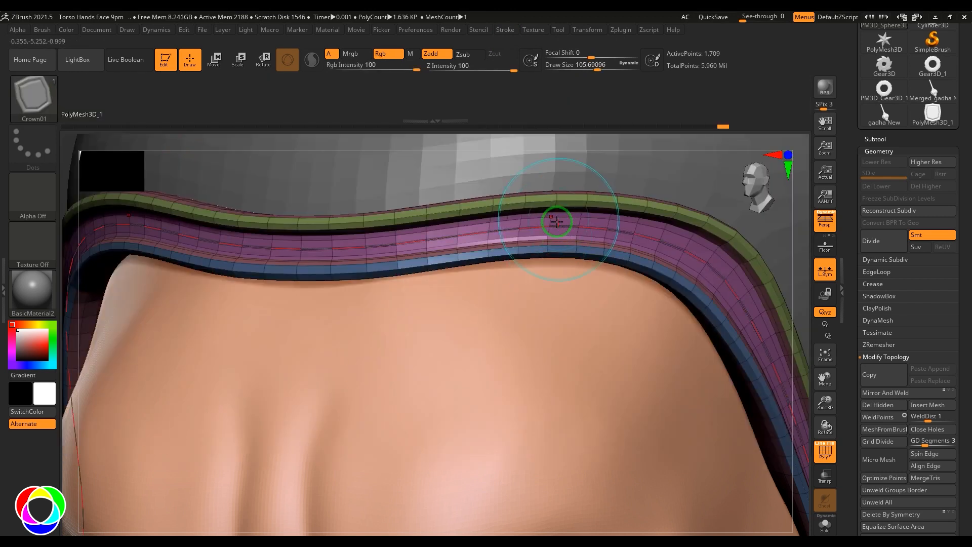
{"action": "key", "text": "s"}
{"action": "left_click_drag", "start_coordinate": [560, 283], "coordinate": [563, 284]}
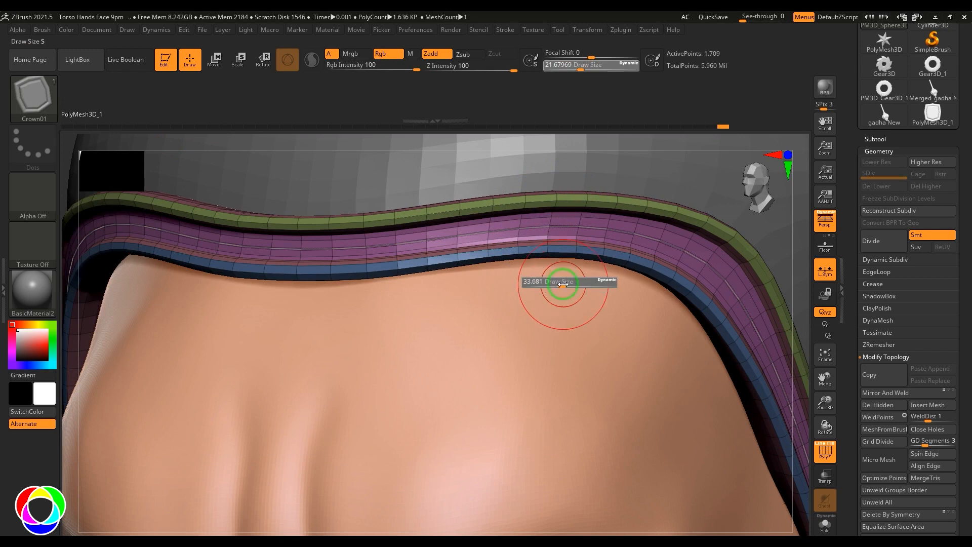
{"action": "left_click", "coordinate": [461, 234]}
{"action": "key", "text": "ctrl+z"}
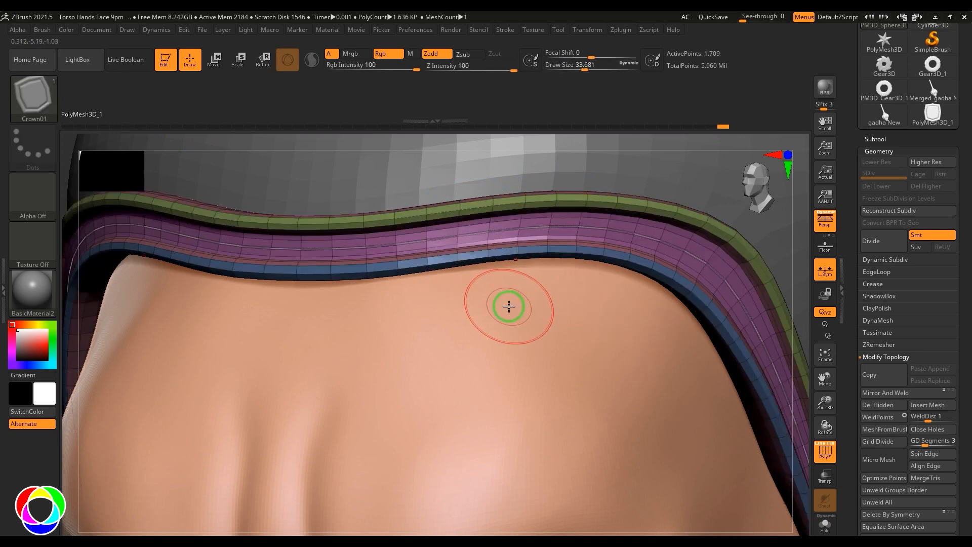
- Insert the Crown01 plates along the trim band's center curve at a Draw Size of about 23 and hide the polyframe
{"action": "key", "text": "s"}
{"action": "left_click_drag", "start_coordinate": [508, 306], "coordinate": [504, 305]}
{"action": "left_click", "coordinate": [486, 234]}
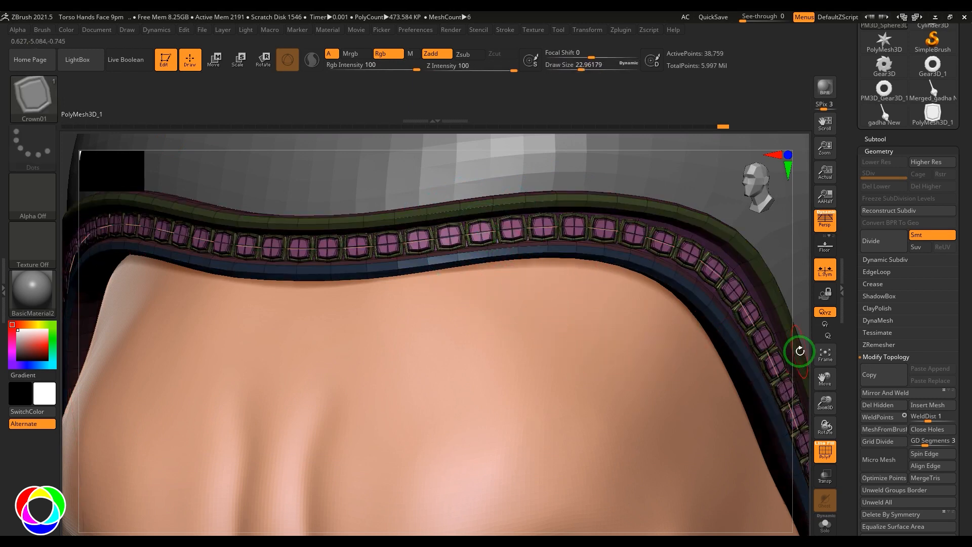
{"action": "left_click_drag", "start_coordinate": [800, 351], "coordinate": [738, 326], "text": "alt"}
{"action": "key", "text": "shift+f"}
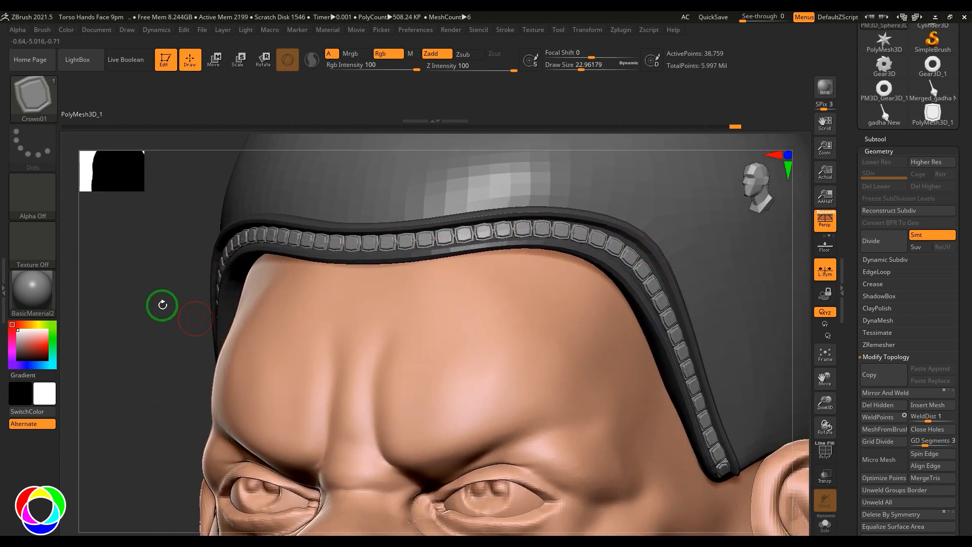
- Crease the edge loop along the underside of the front trim using ZModeler's Crease with EdgeLoop Partial
{"action": "left_click_drag", "start_coordinate": [162, 304], "coordinate": [175, 281]}
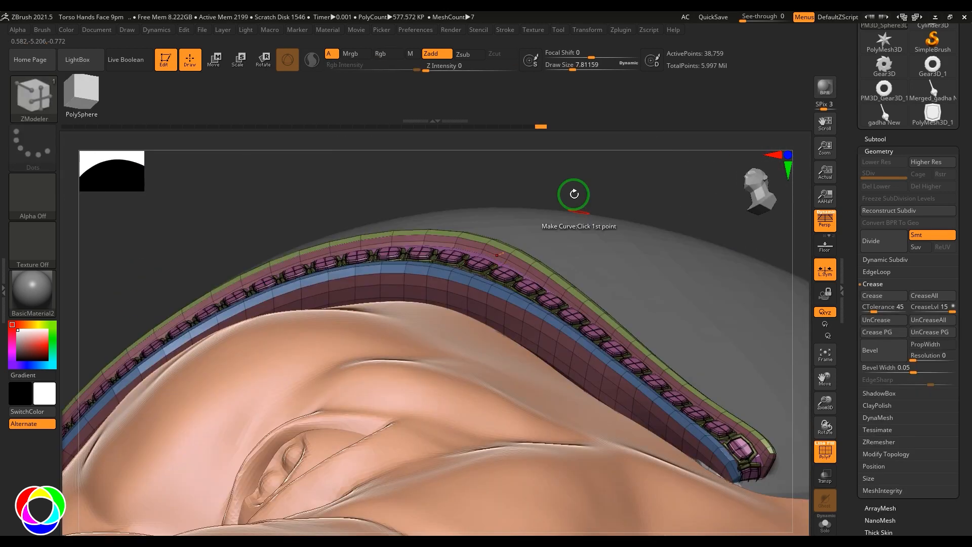
{"action": "left_click_drag", "start_coordinate": [575, 195], "coordinate": [465, 297]}
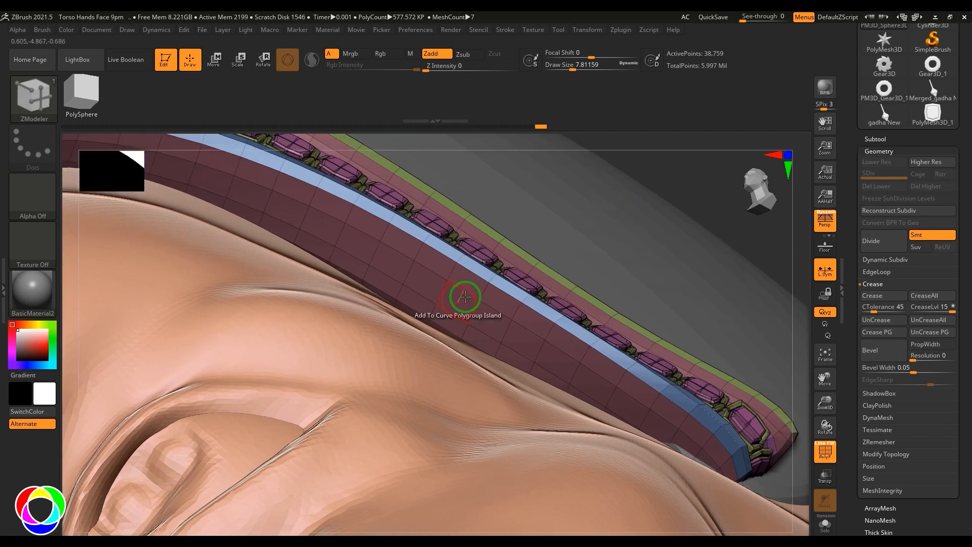
{"action": "key", "text": "space"}
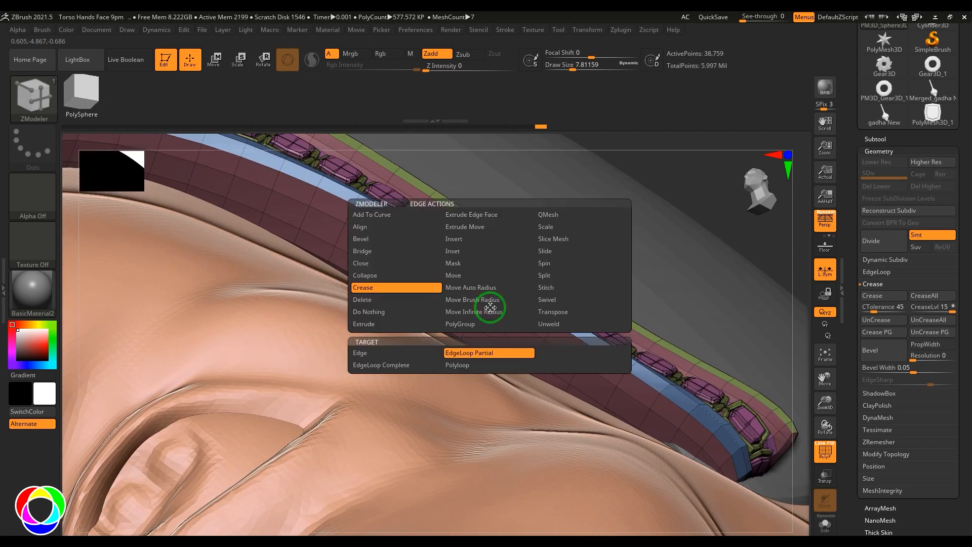
{"action": "left_click", "coordinate": [487, 355]}
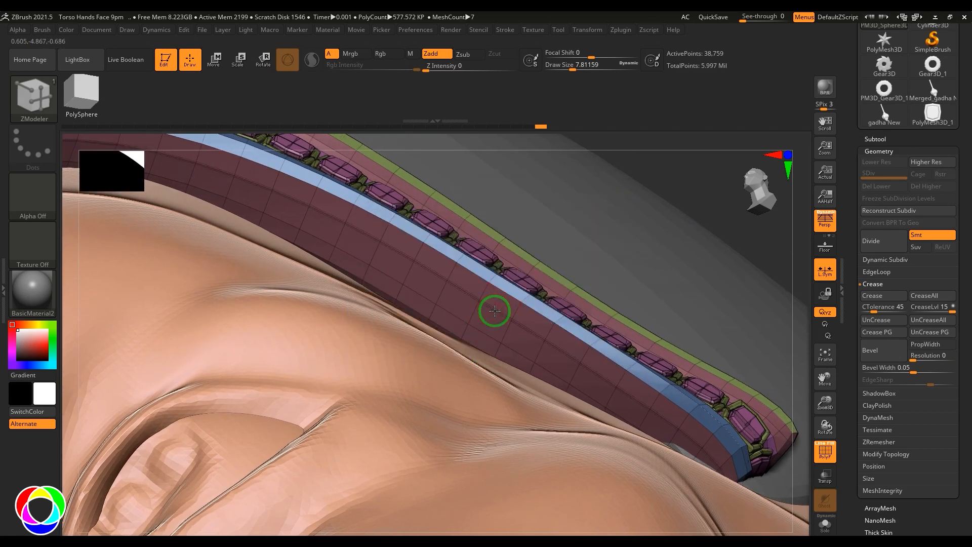
{"action": "left_click_drag", "start_coordinate": [667, 185], "coordinate": [688, 221]}
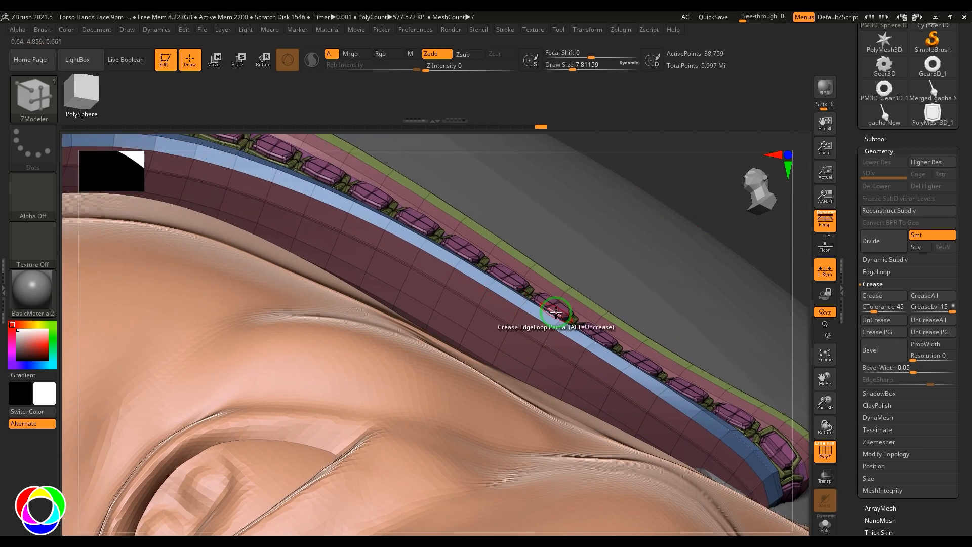
- Select the IMM Primitives brush with its Insert Sphere mesh
{"action": "key", "text": "b"}
{"action": "key", "text": "i"}
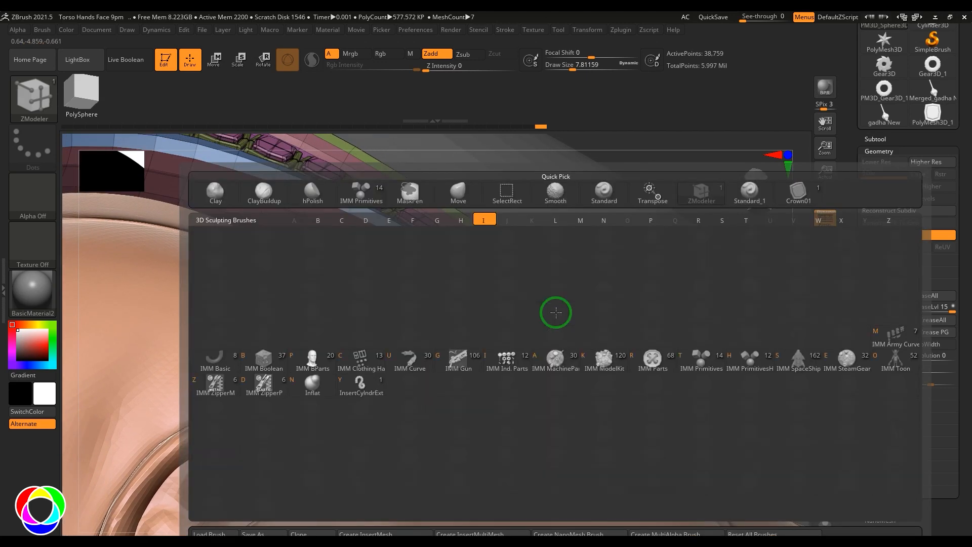
{"action": "left_click", "coordinate": [697, 360]}
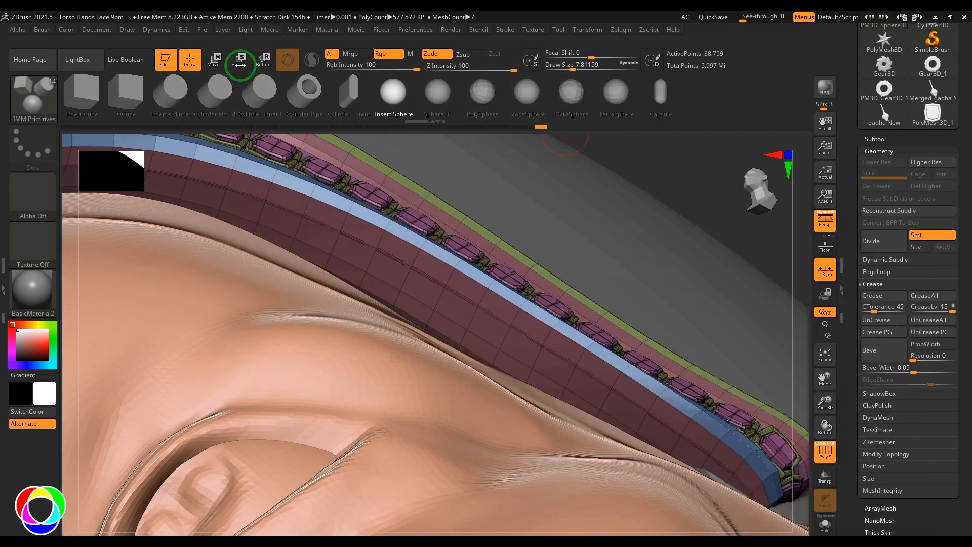
- Generate a curve along the trim's creased underside loop with Frame Mesh limited to creased edges
{"action": "left_click", "coordinate": [506, 29]}
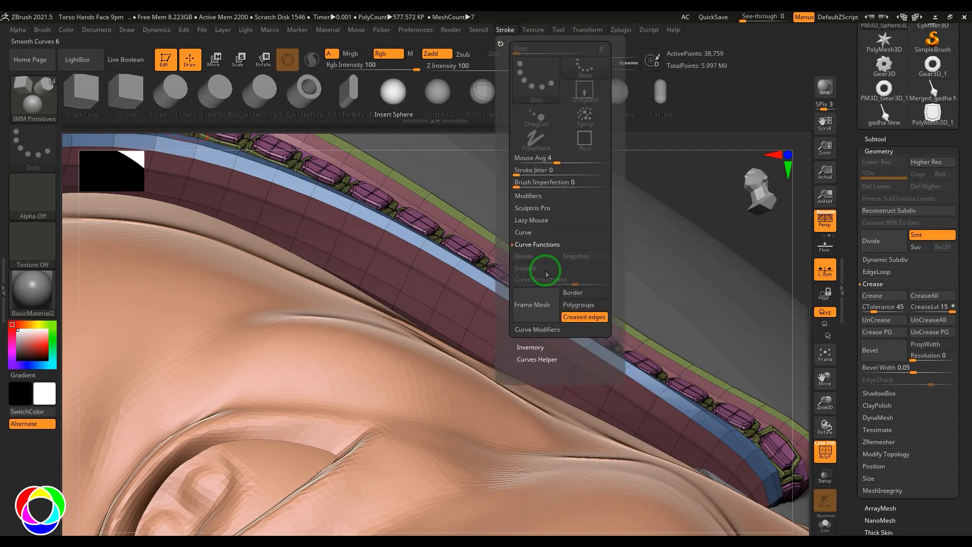
{"action": "left_click", "coordinate": [532, 220]}
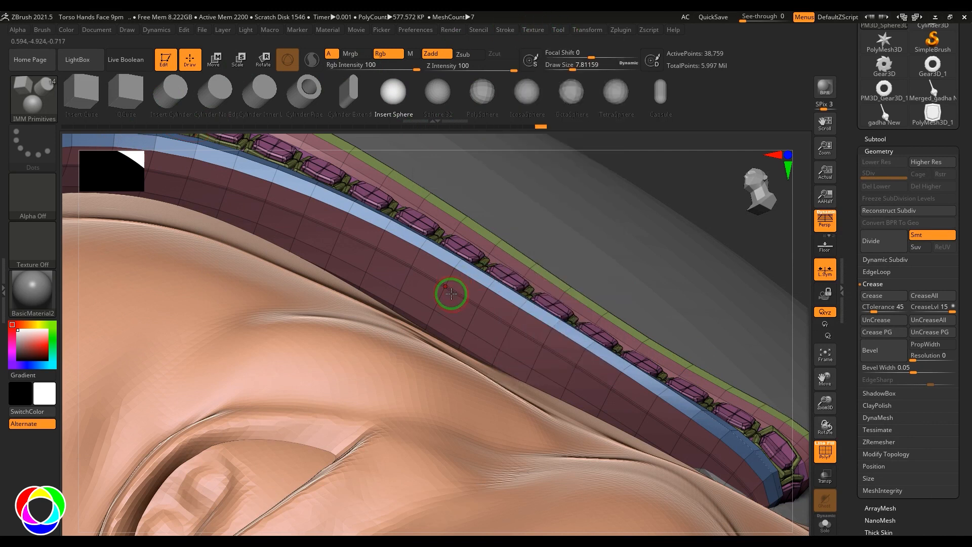
{"action": "left_click", "coordinate": [506, 29]}
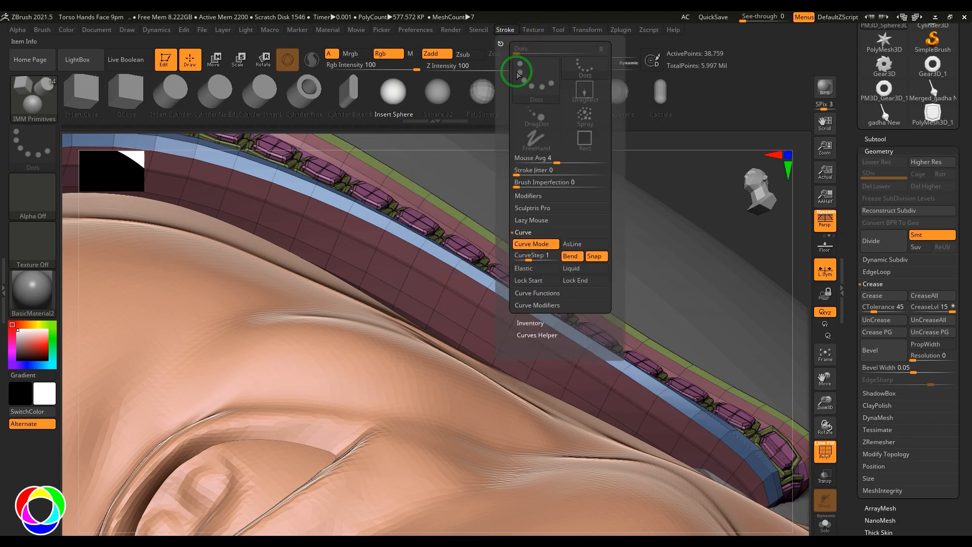
{"action": "left_click", "coordinate": [534, 305]}
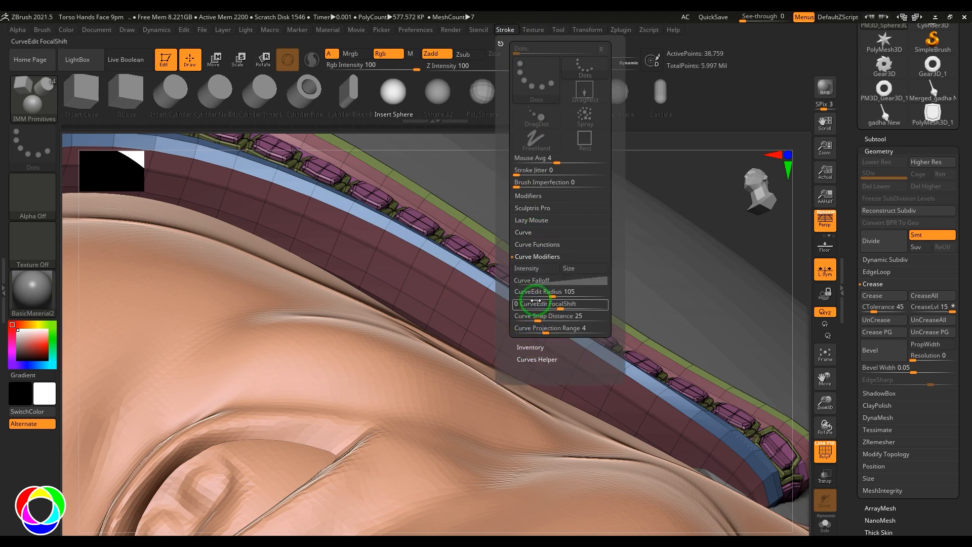
{"action": "left_click", "coordinate": [536, 245]}
{"action": "left_click", "coordinate": [529, 306]}
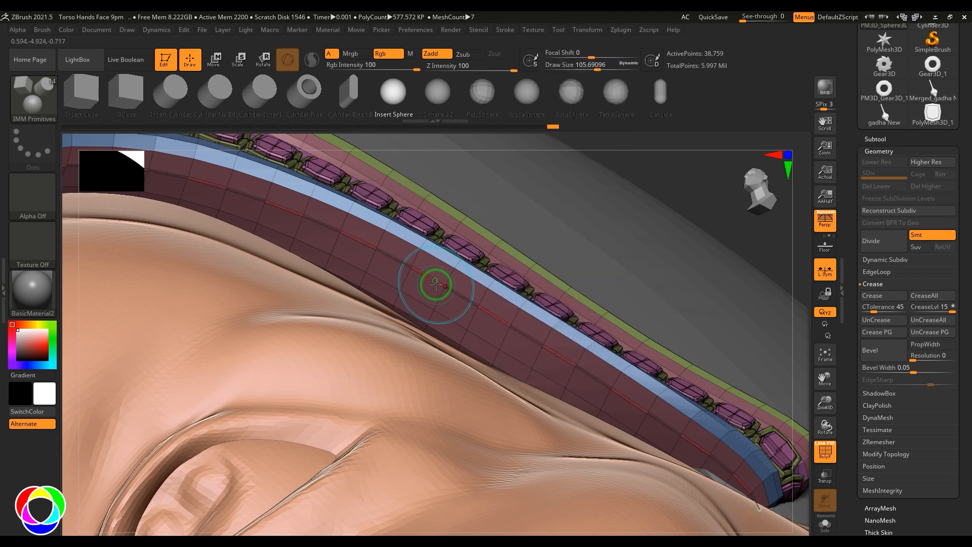
- Try inserting spheres along the trim's underside curve at Draw Sizes of about 8 and then about 17
{"action": "left_click", "coordinate": [435, 285]}
{"action": "left_click_drag", "start_coordinate": [683, 223], "coordinate": [684, 291]}
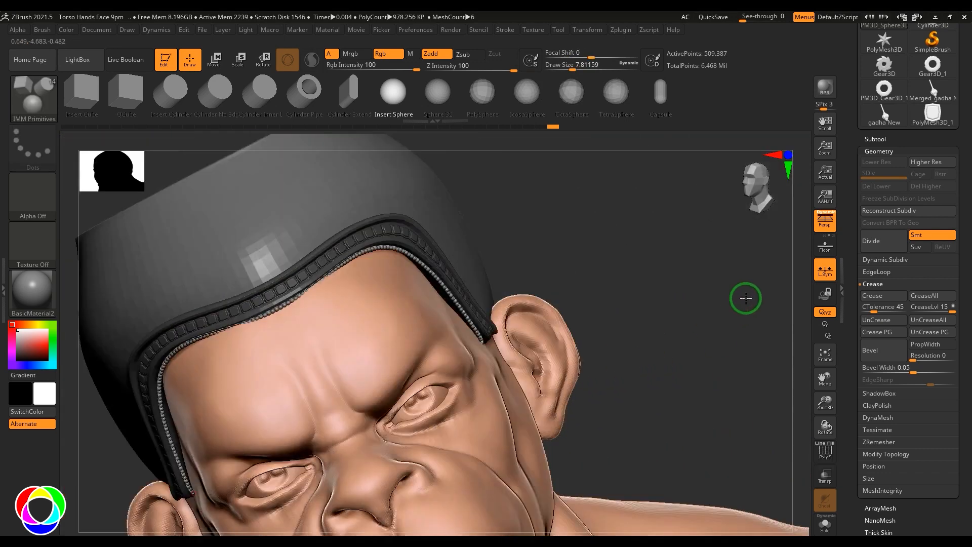
{"action": "left_click_drag", "start_coordinate": [746, 298], "coordinate": [716, 390]}
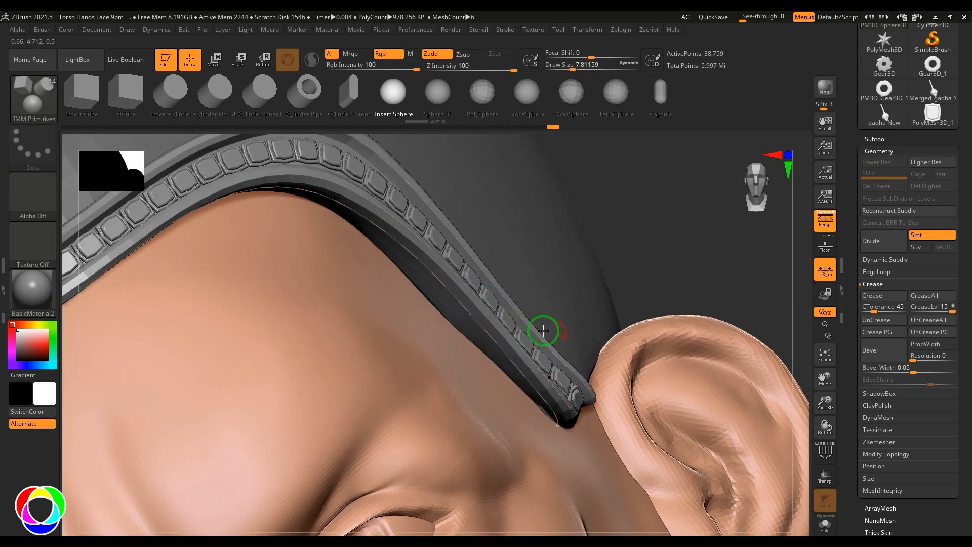
{"action": "key", "text": "s"}
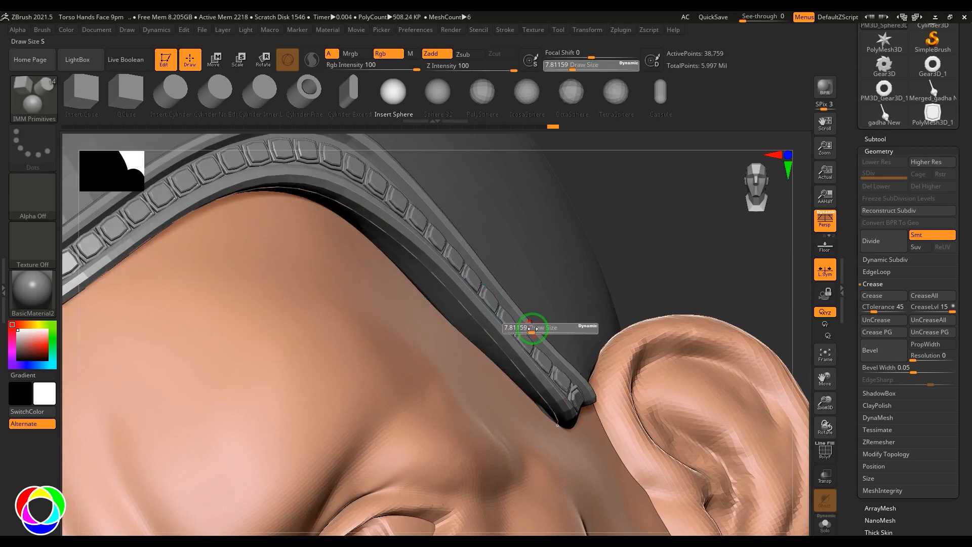
{"action": "left_click_drag", "start_coordinate": [532, 328], "coordinate": [557, 329]}
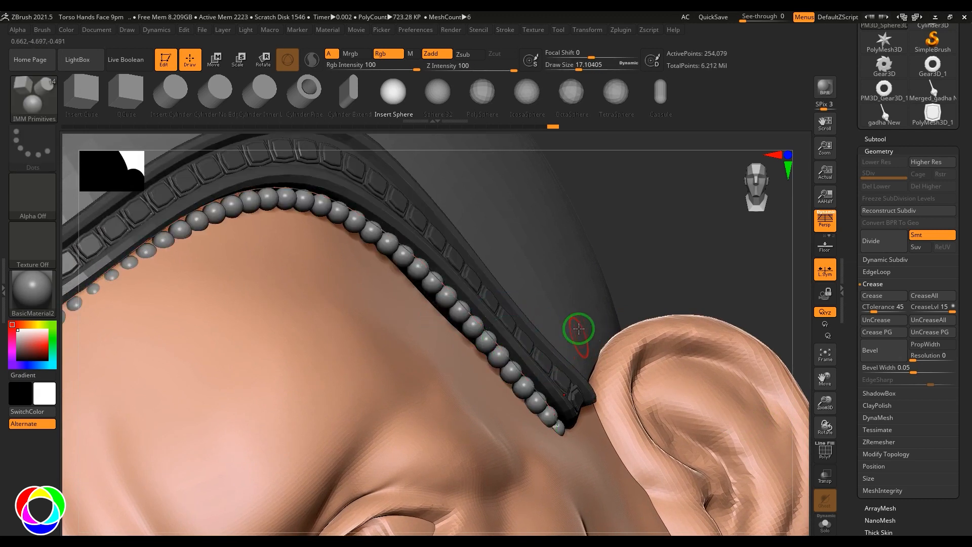
{"action": "mouse_move", "coordinate": [578, 330]}
{"action": "left_mouse_down"}
{"action": "mouse_move", "coordinate": [601, 189]}
{"action": "mouse_move", "coordinate": [614, 204]}
{"action": "mouse_move", "coordinate": [571, 250]}
{"action": "mouse_move", "coordinate": [603, 234]}
{"action": "mouse_move", "coordinate": [618, 211]}
{"action": "mouse_move", "coordinate": [595, 226]}
{"action": "mouse_move", "coordinate": [629, 269]}
{"action": "mouse_move", "coordinate": [642, 263]}
{"action": "mouse_move", "coordinate": [684, 300]}
{"action": "left_mouse_up"}
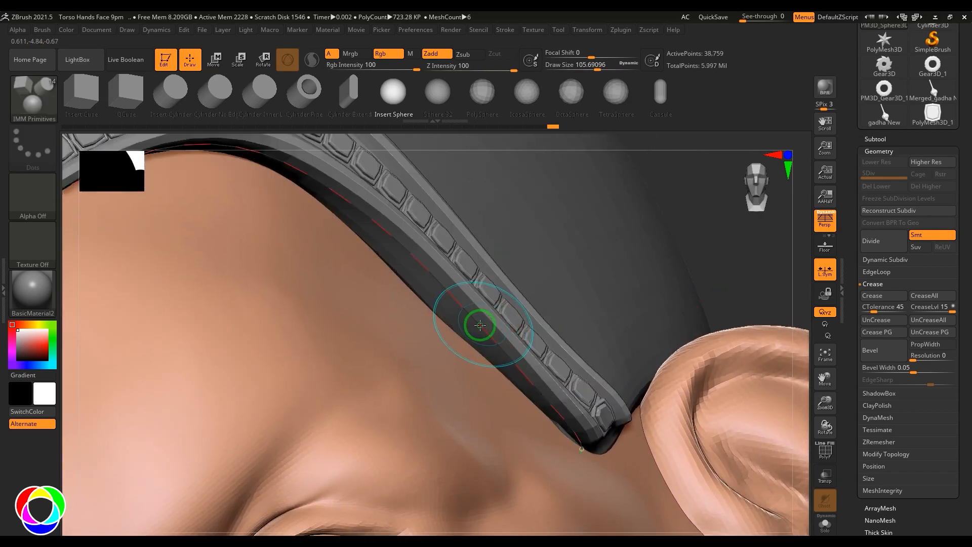
- Insert the spheres along the trim's underside curve at a Draw Size of about 24 and clear the mask
{"action": "left_click", "coordinate": [486, 338]}
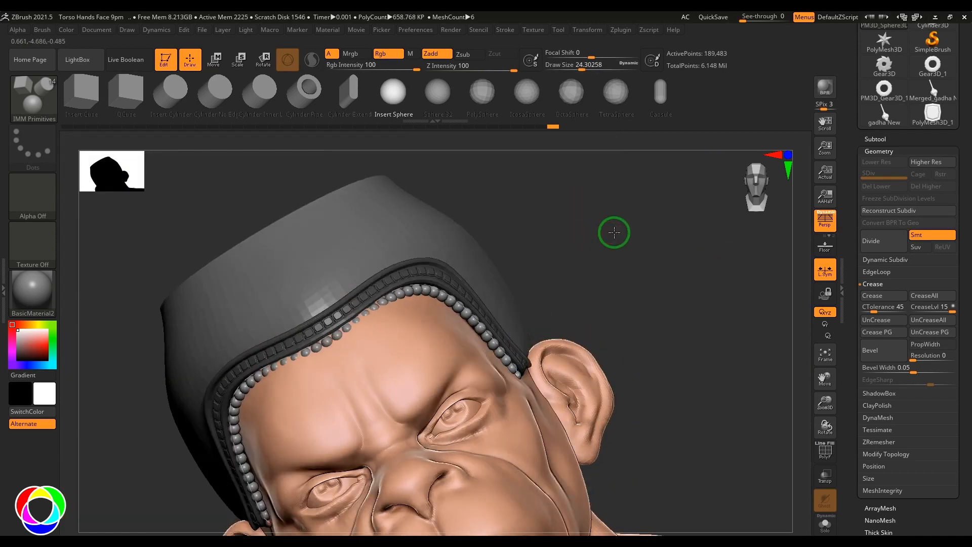
{"action": "mouse_move", "coordinate": [615, 230]}
{"action": "left_mouse_down"}
{"action": "mouse_move", "coordinate": [627, 215]}
{"action": "mouse_move", "coordinate": [592, 243]}
{"action": "mouse_move", "coordinate": [451, 310]}
{"action": "left_mouse_up"}
{"action": "mouse_move", "coordinate": [450, 310]}
{"action": "right_mouse_down", "text": "ctrl"}
{"action": "mouse_move", "coordinate": [678, 282]}
{"action": "mouse_move", "coordinate": [566, 338]}
{"action": "right_mouse_up", "text": "ctrl"}
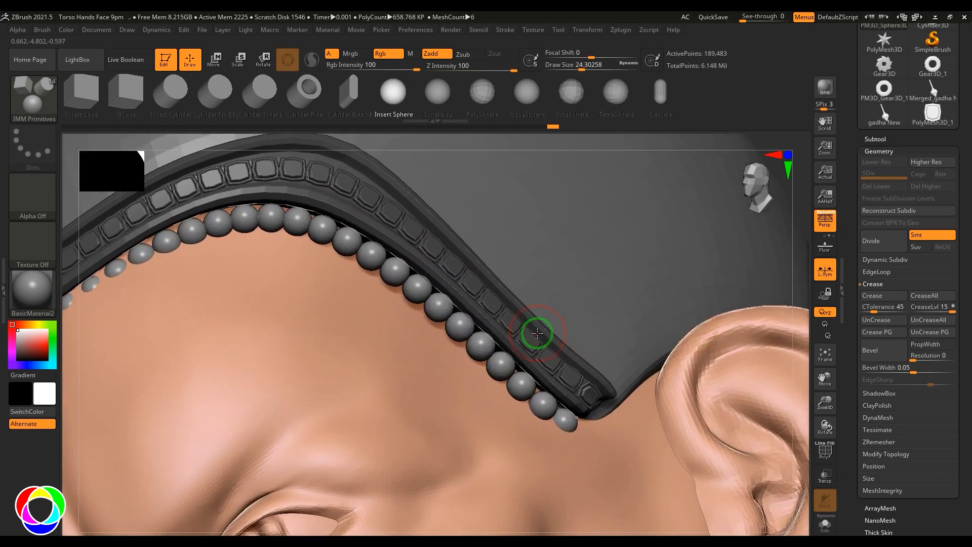
{"action": "left_click", "coordinate": [794, 282], "text": "ctrl"}
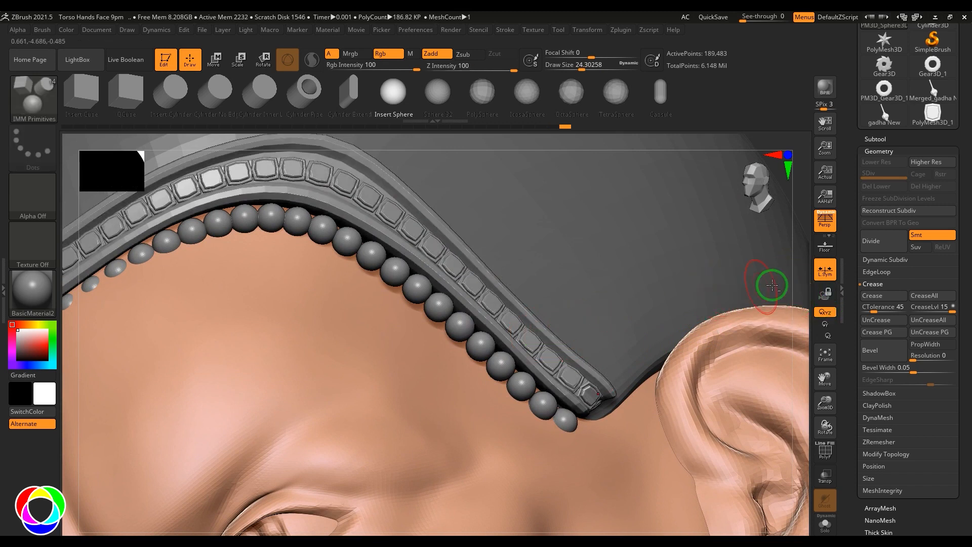
- Pull the front of the beaded trim slightly forward using the Move brush at a Draw Size of about 312
{"action": "mouse_move", "coordinate": [772, 285]}
{"action": "left_mouse_down"}
{"action": "mouse_move", "coordinate": [747, 235]}
{"action": "mouse_move", "coordinate": [692, 219]}
{"action": "mouse_move", "coordinate": [667, 241]}
{"action": "mouse_move", "coordinate": [677, 232]}
{"action": "mouse_move", "coordinate": [679, 283]}
{"action": "mouse_move", "coordinate": [651, 282]}
{"action": "left_mouse_up"}
{"action": "key", "text": "b"}
{"action": "key", "text": "m"}
{"action": "key", "text": "v"}
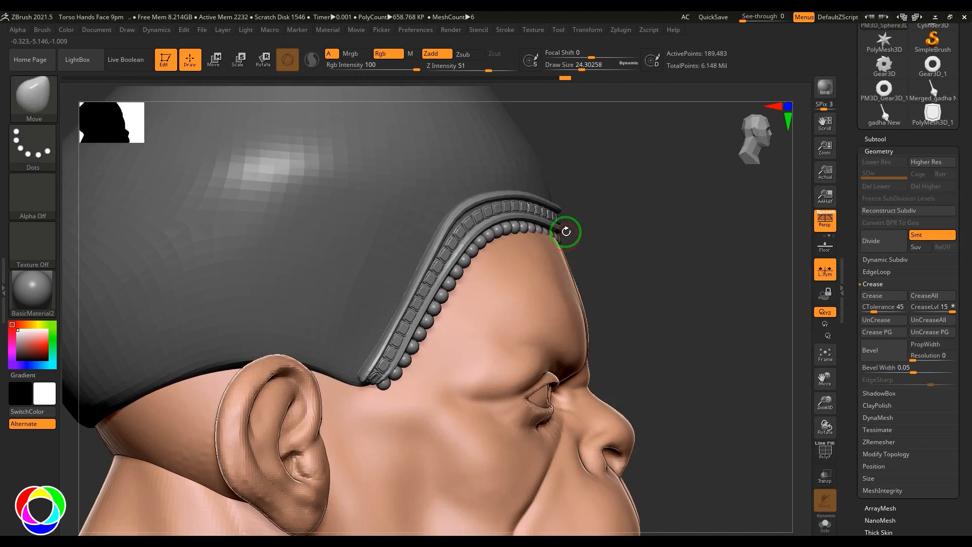
{"action": "key", "text": "s"}
{"action": "left_click_drag", "start_coordinate": [566, 232], "coordinate": [598, 242]}
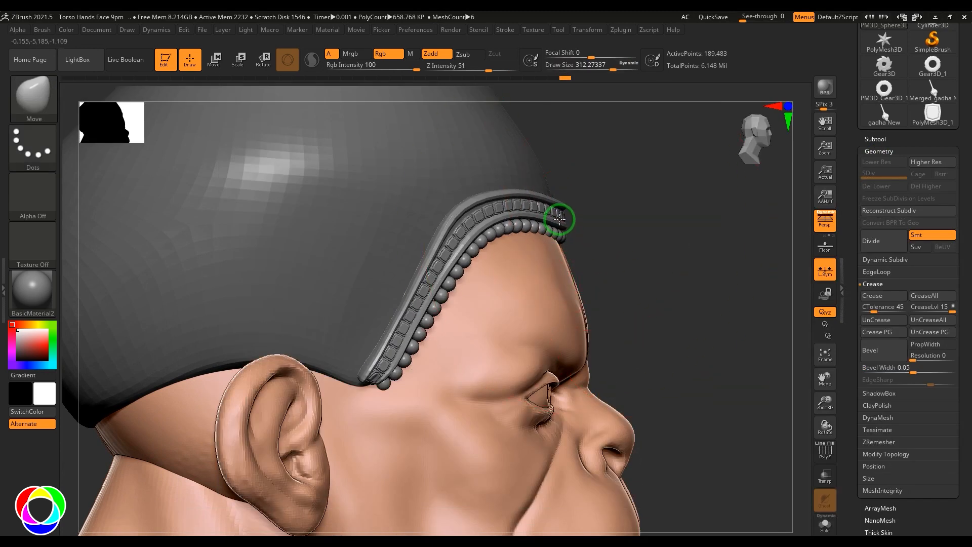
{"action": "right_click_drag", "start_coordinate": [561, 219], "coordinate": [600, 215]}
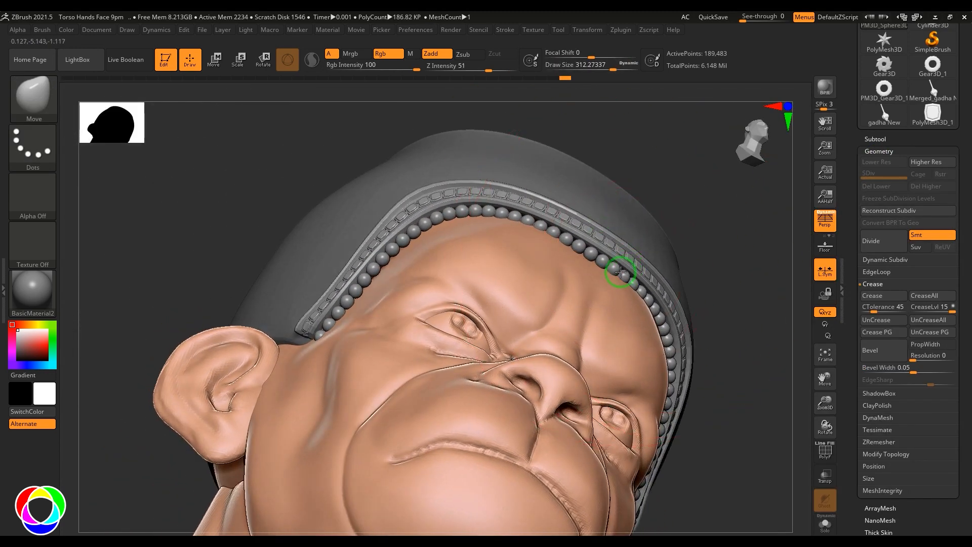
{"action": "right_click_drag", "start_coordinate": [716, 317], "coordinate": [740, 393]}
- Check the fit between helmet and trim from the side and front, activating the helmet shell subtool and returning to the trim subtool
{"action": "left_click", "coordinate": [578, 215], "text": "alt"}
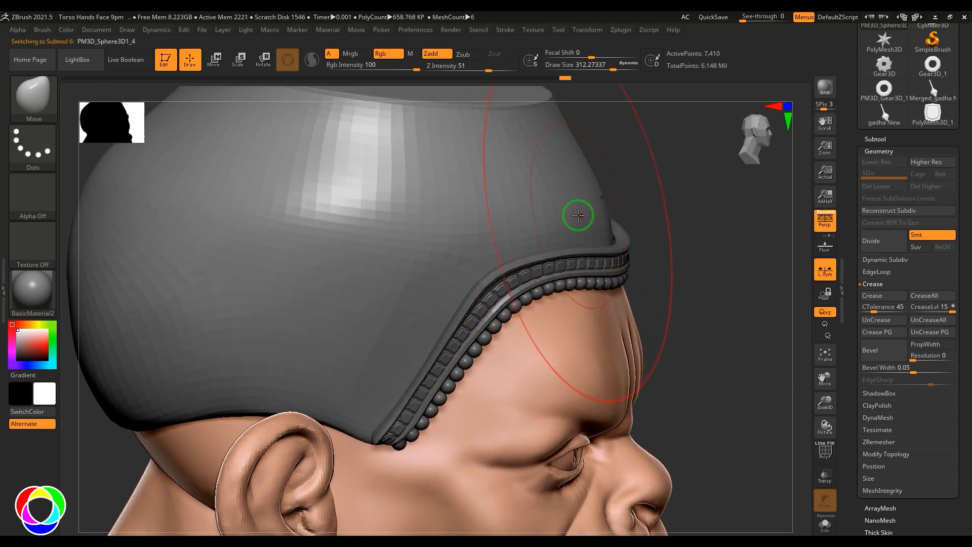
{"action": "mouse_move", "coordinate": [585, 218]}
{"action": "right_mouse_down"}
{"action": "mouse_move", "coordinate": [699, 263]}
{"action": "mouse_move", "coordinate": [645, 265]}
{"action": "mouse_move", "coordinate": [710, 263]}
{"action": "mouse_move", "coordinate": [699, 256]}
{"action": "mouse_move", "coordinate": [463, 302]}
{"action": "right_mouse_up"}
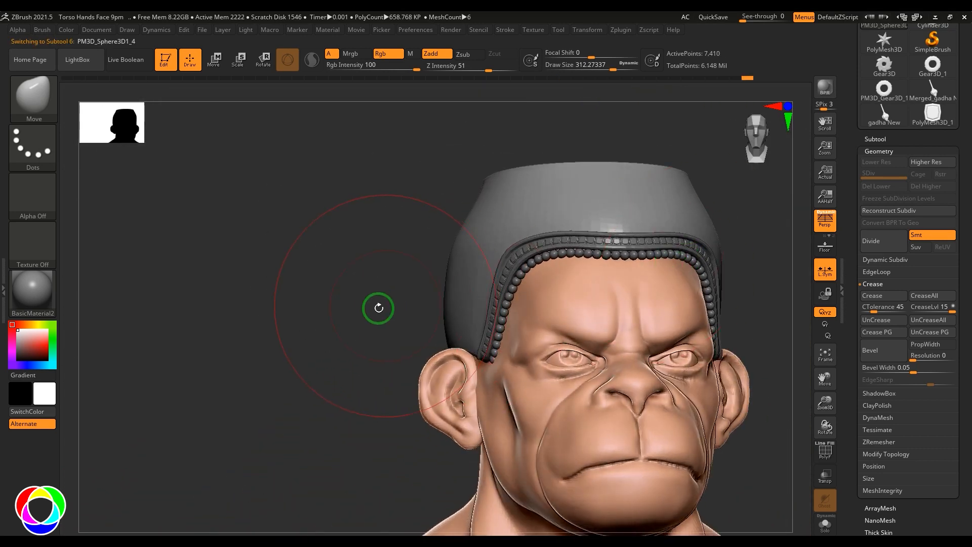
{"action": "left_click", "coordinate": [594, 248], "text": "alt"}
{"action": "right_click_drag", "start_coordinate": [749, 278], "coordinate": [704, 314]}
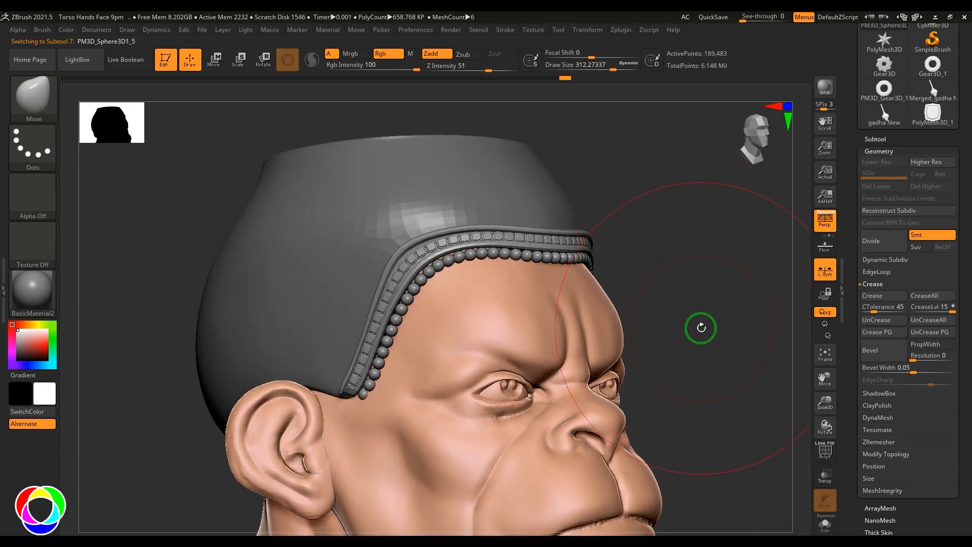